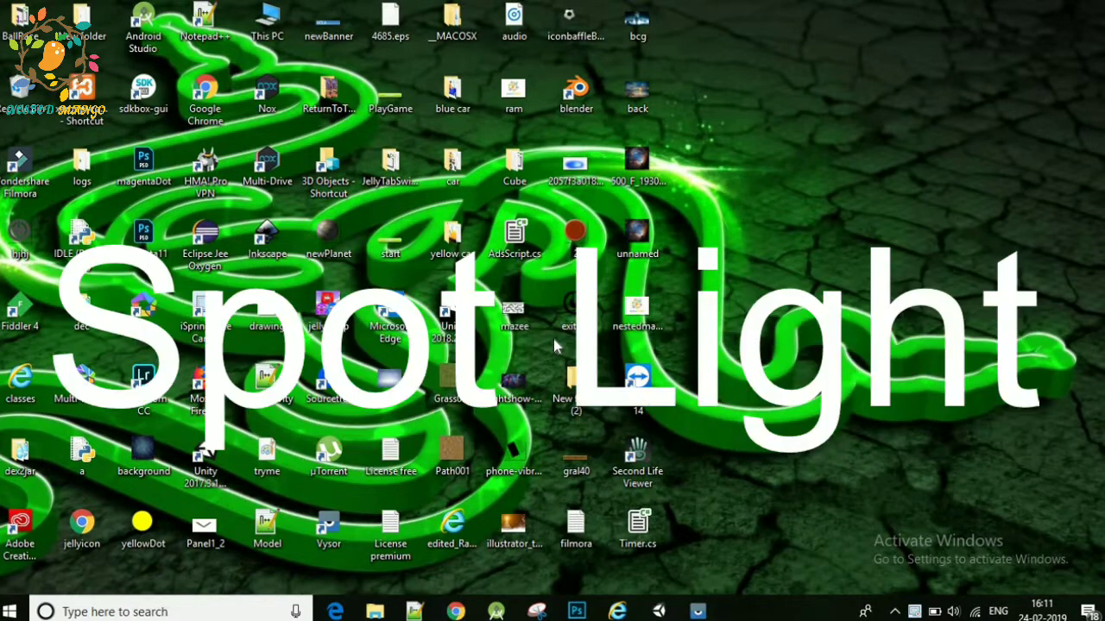
Step: Bring the Unity editor and the mirrored Redmi 4 phone screen to the front
mouse_move(659, 611)
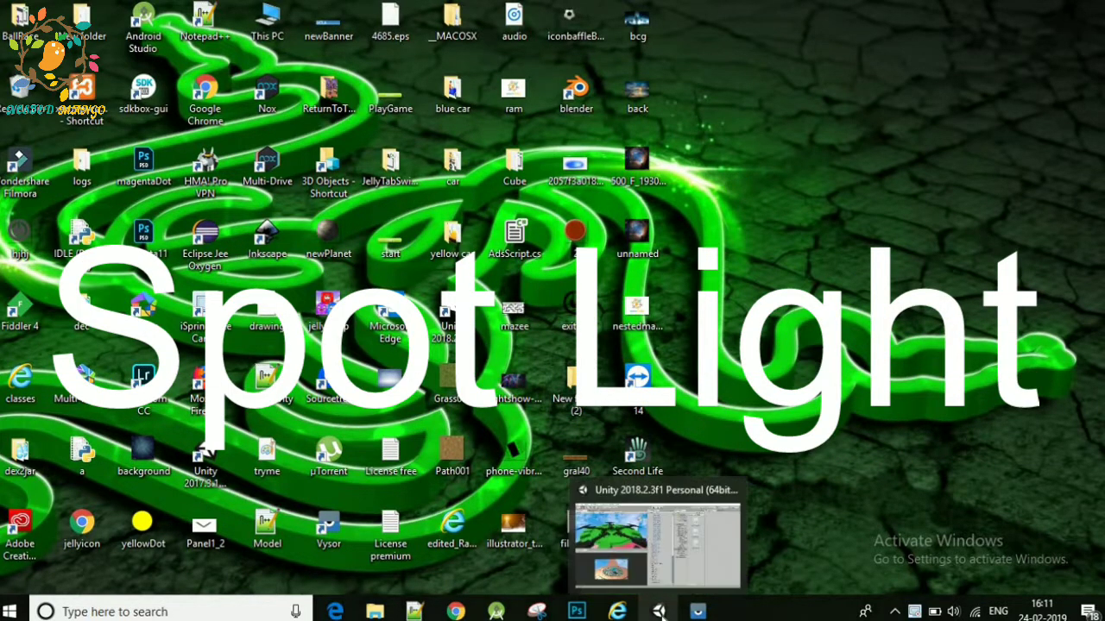
left_click(672, 568)
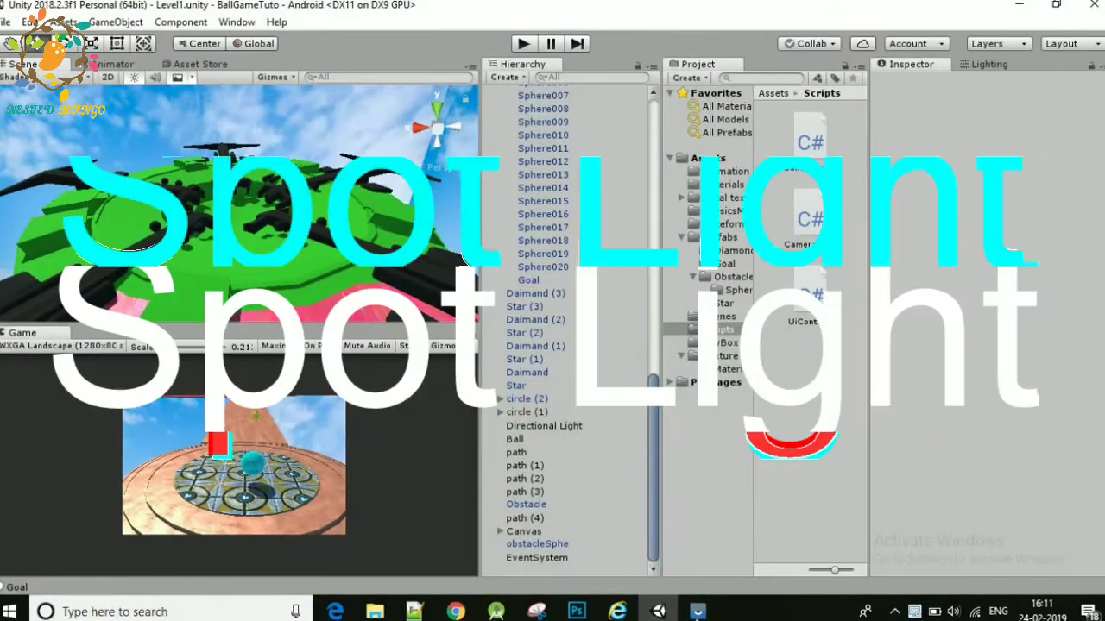
mouse_move(697, 609)
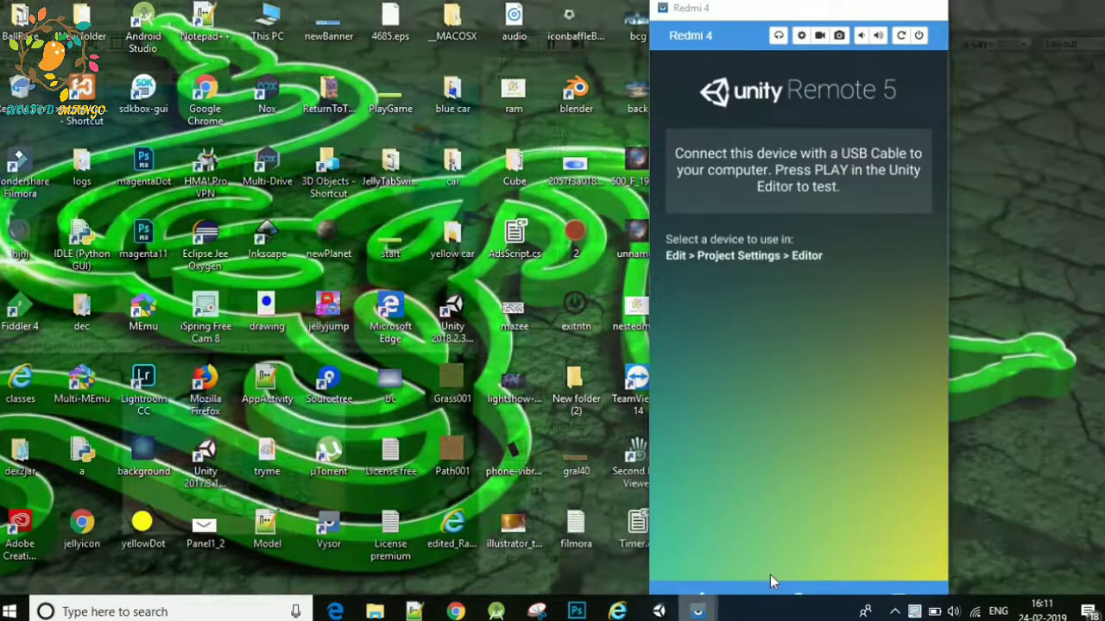
left_click(770, 575)
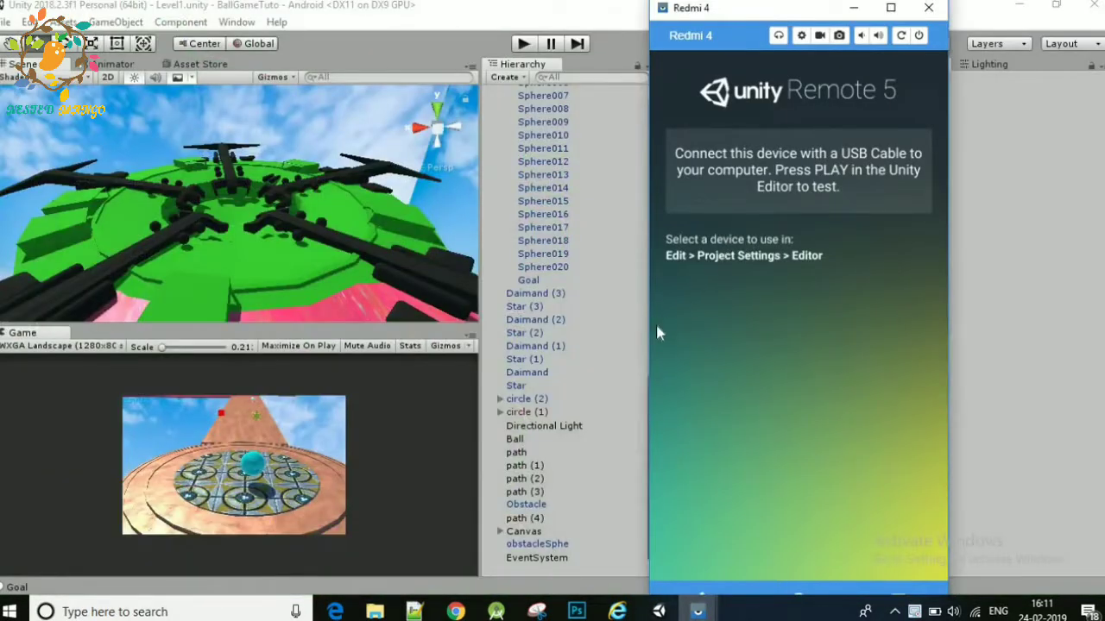
Step: Select the Ball, enlarge the Game preview, and start Level1 in play mode
left_click(589, 435)
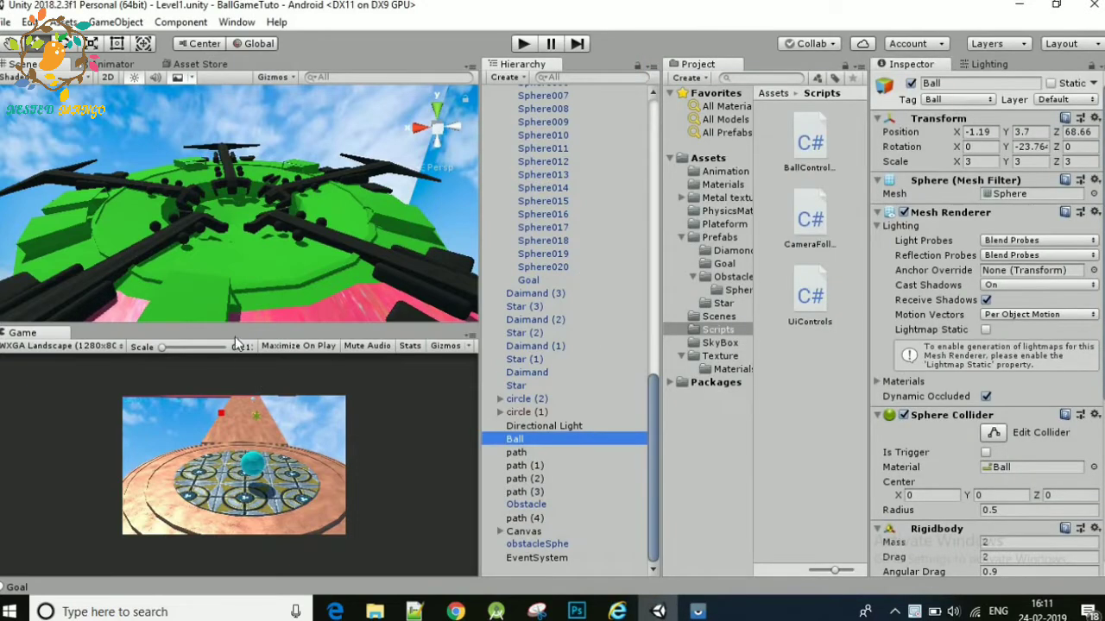
left_click_drag(252, 302, 256, 302)
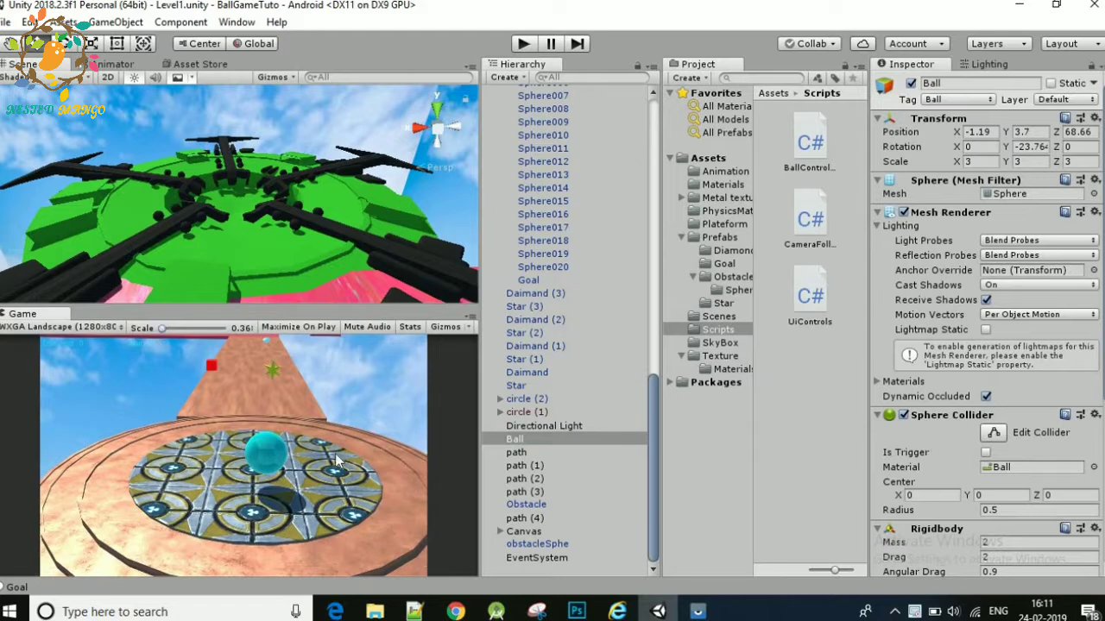
left_click(520, 441)
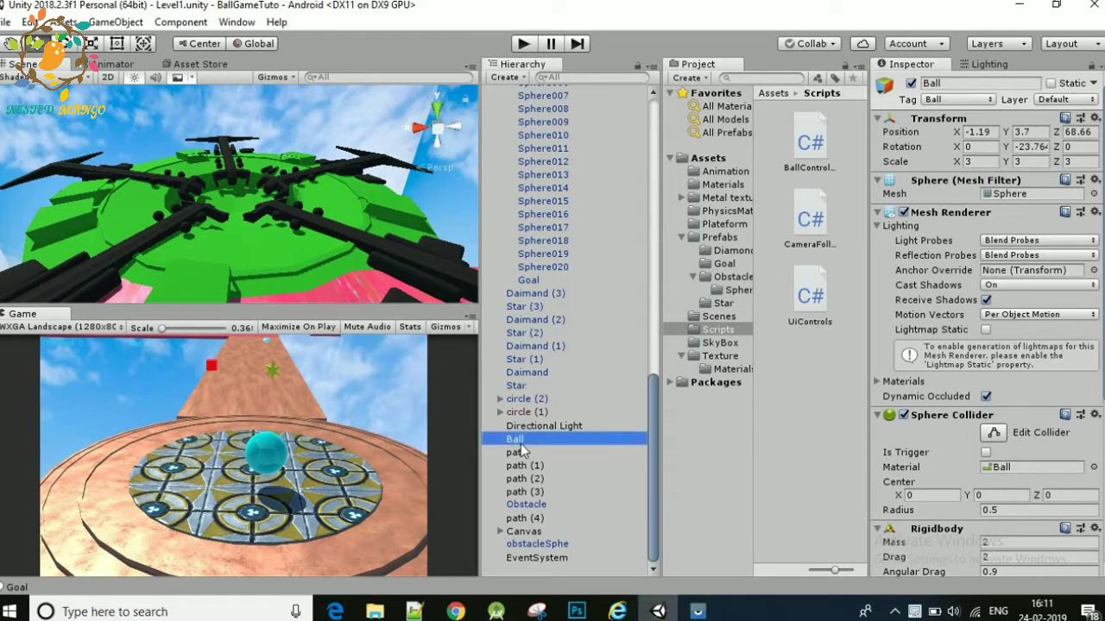
scroll(981, 423, "down", 5)
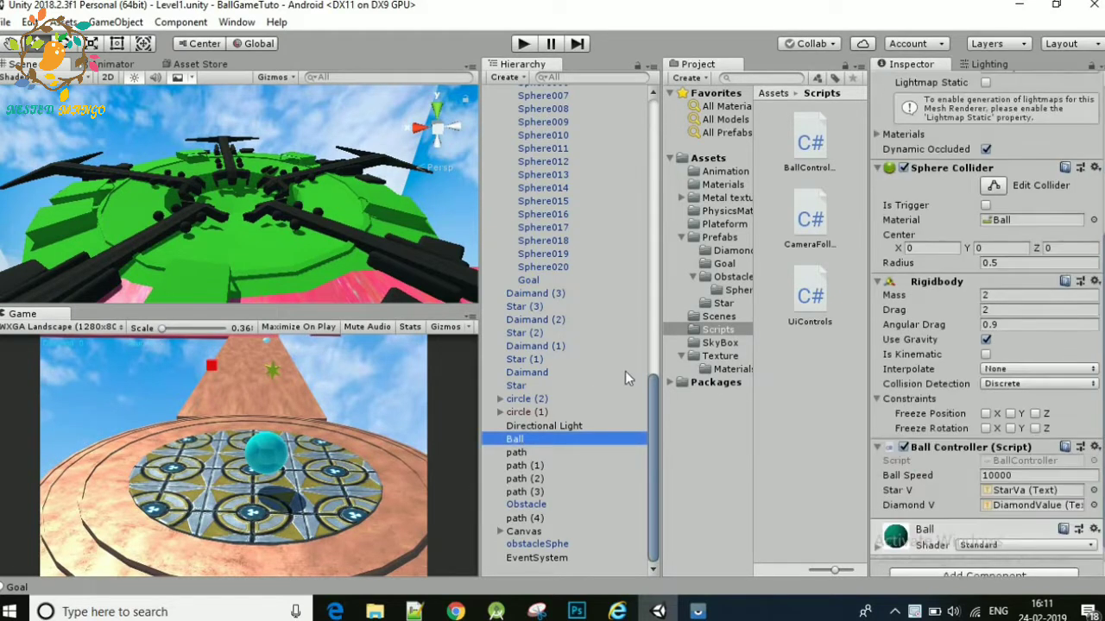
scroll(602, 310, "up", 5)
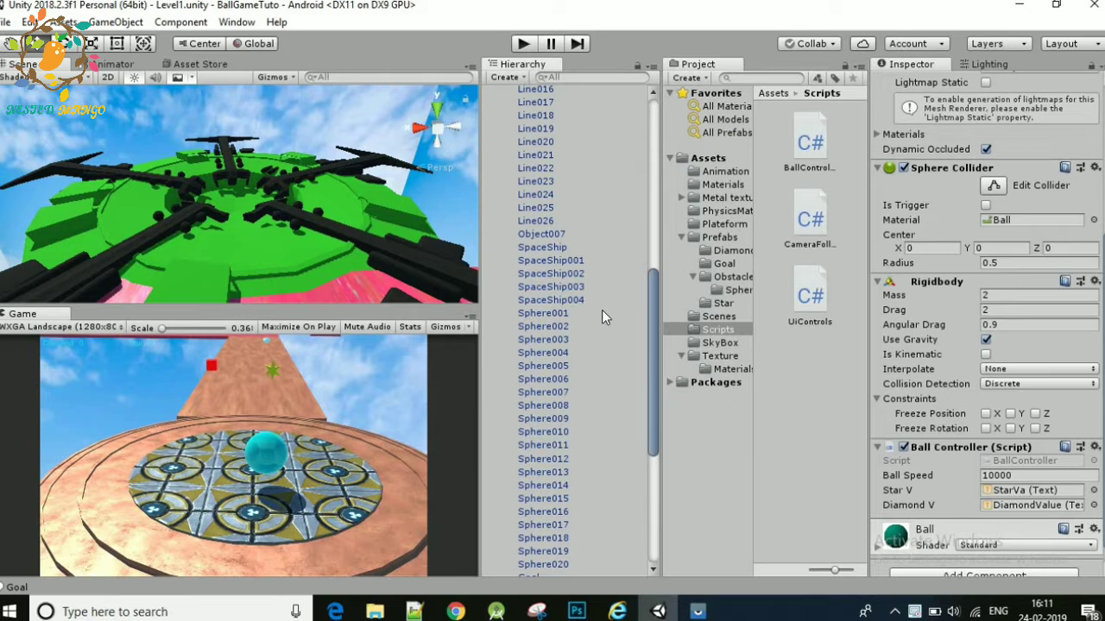
scroll(602, 309, "down", 5)
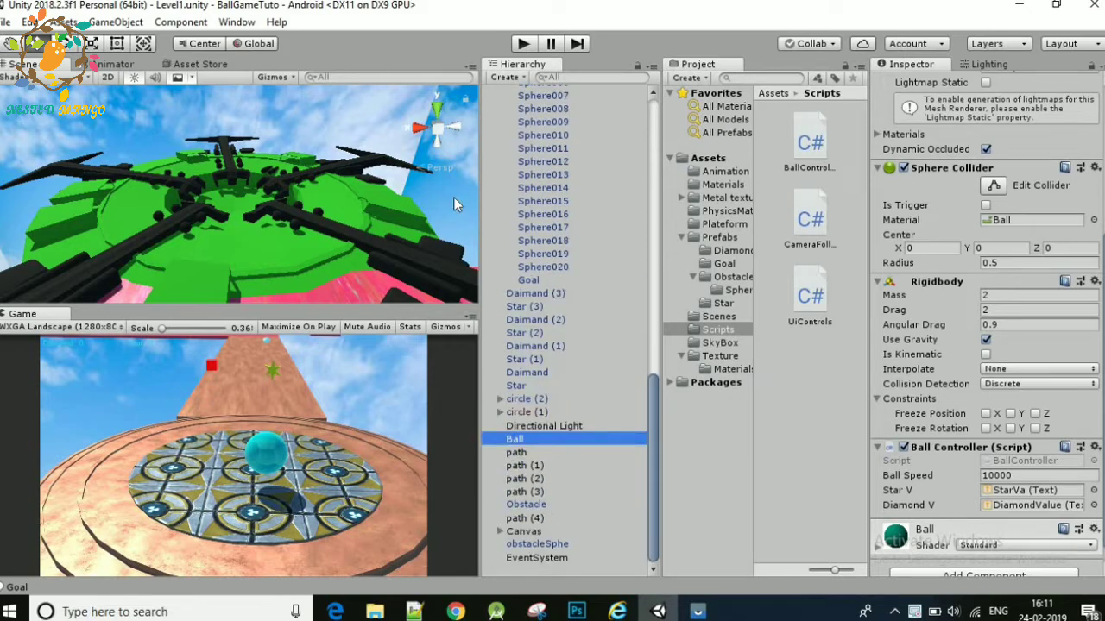
scroll(283, 161, "down", 5)
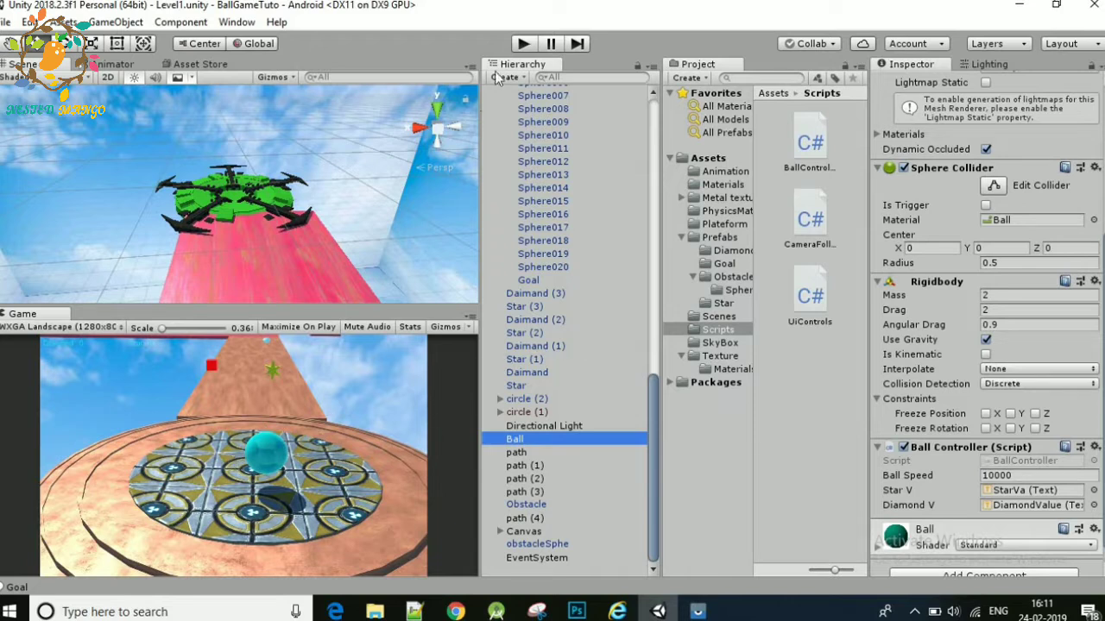
left_click(523, 45)
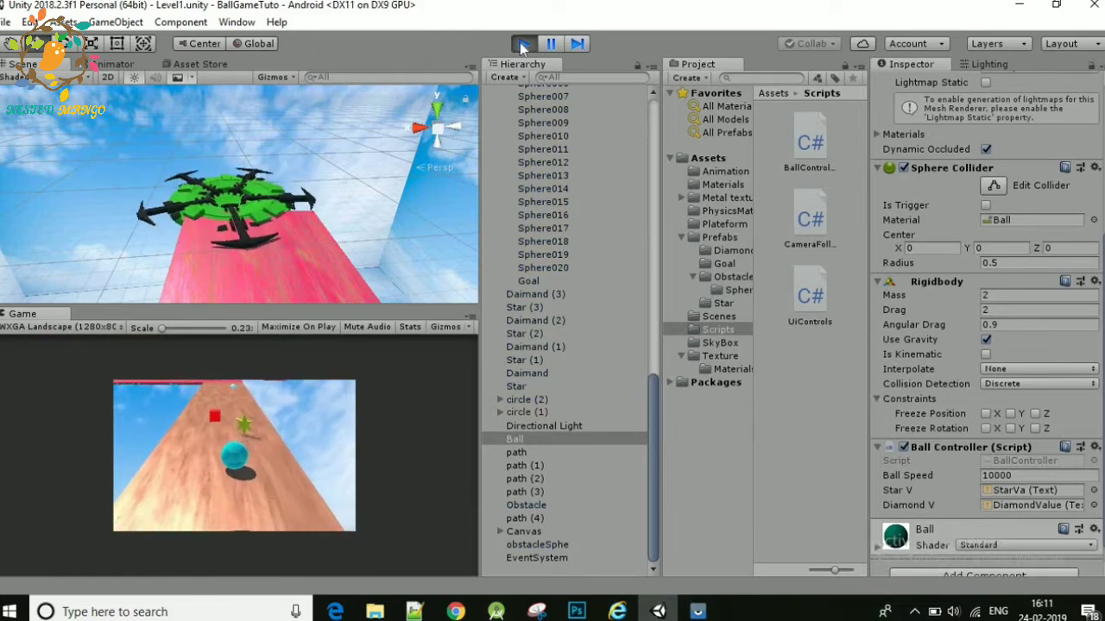
Step: Test Level1 on the mirrored Redmi 4 phone until the main menu returns, then minimize the mirror
left_click(347, 290)
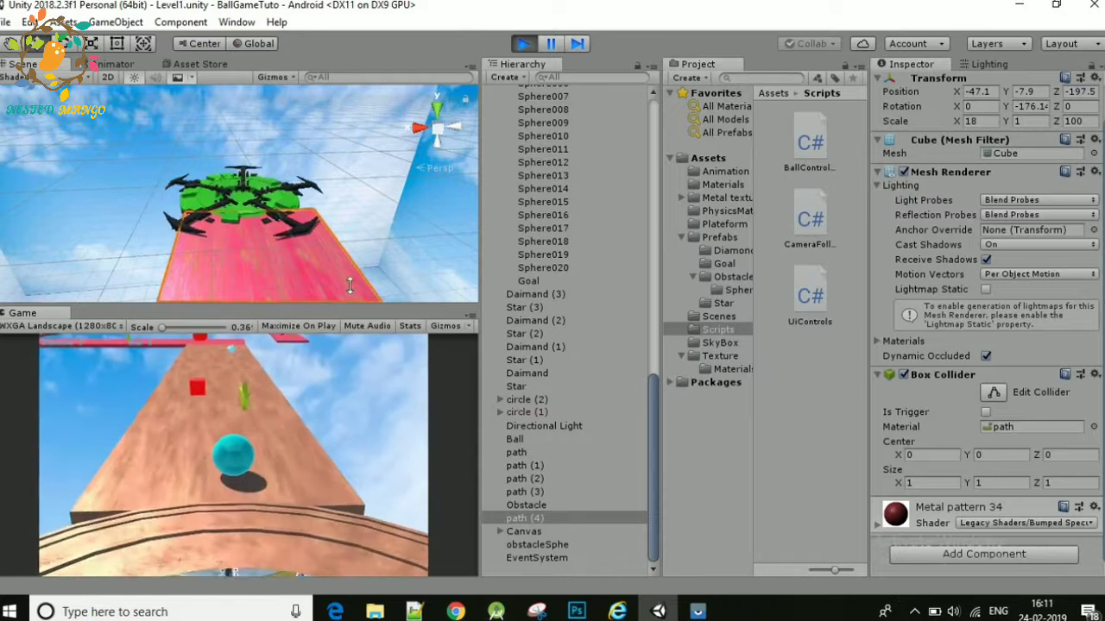
left_click_drag(350, 285, 361, 275)
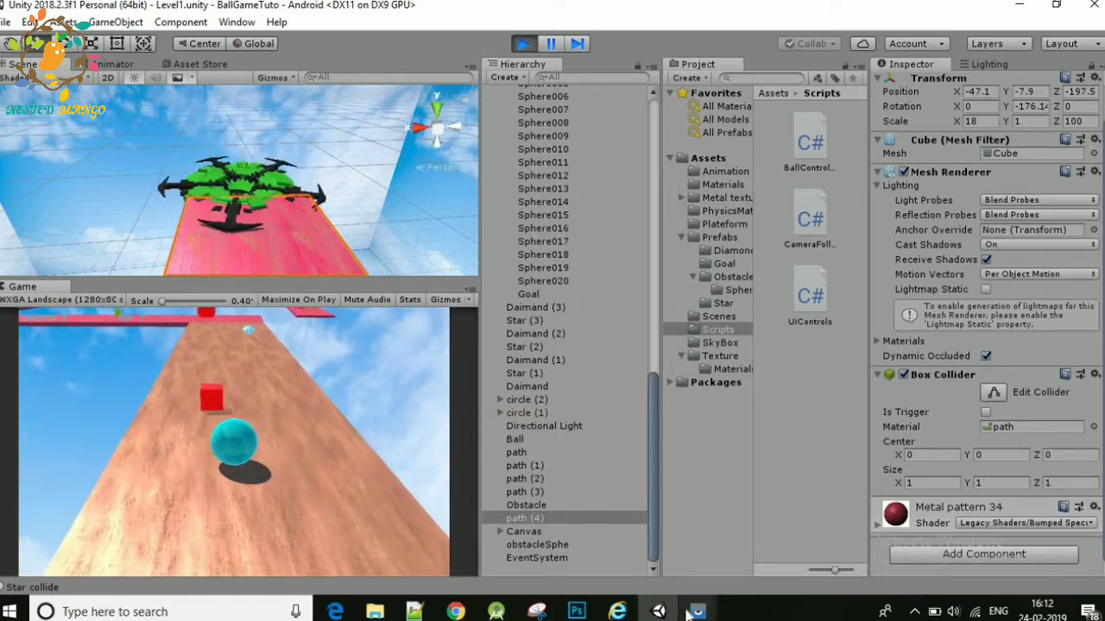
mouse_move(698, 611)
left_click(782, 555)
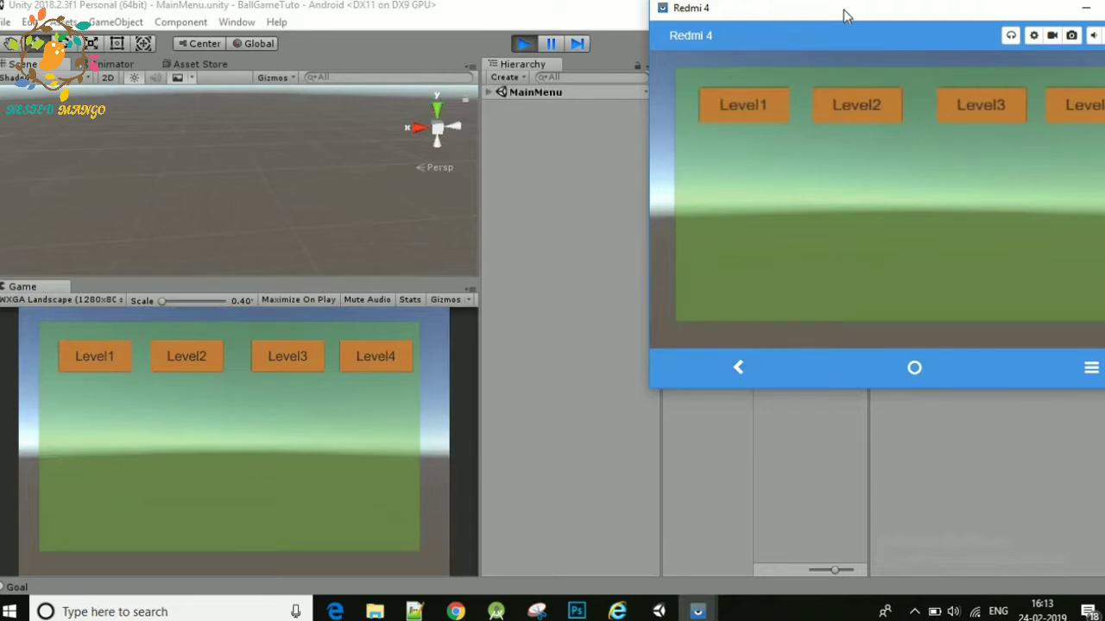
left_click_drag(803, 43, 644, 95)
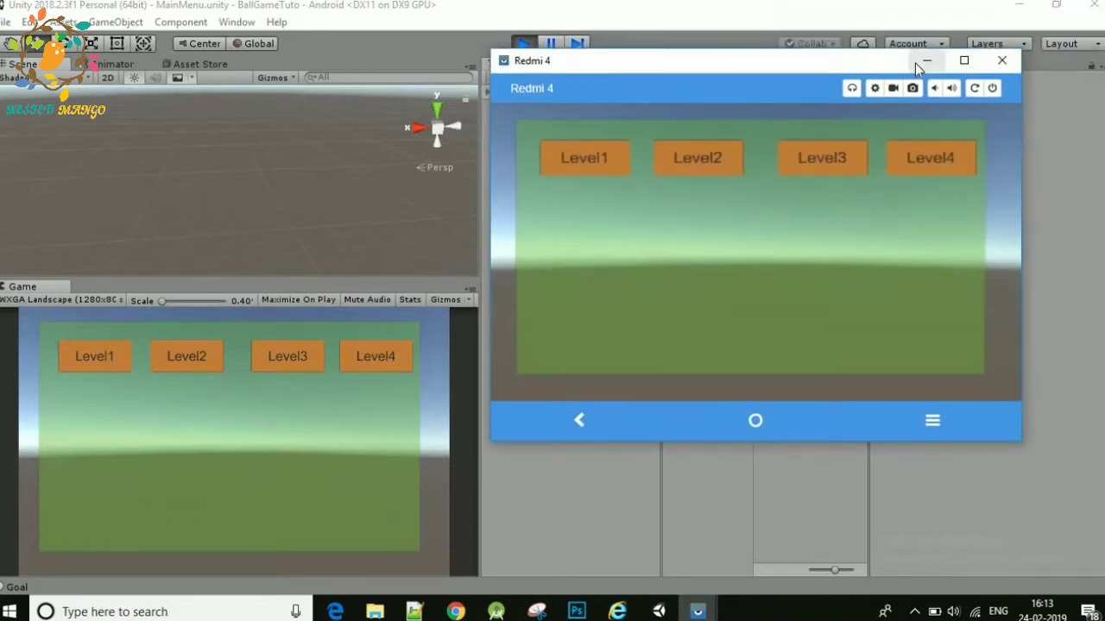
left_click(925, 62)
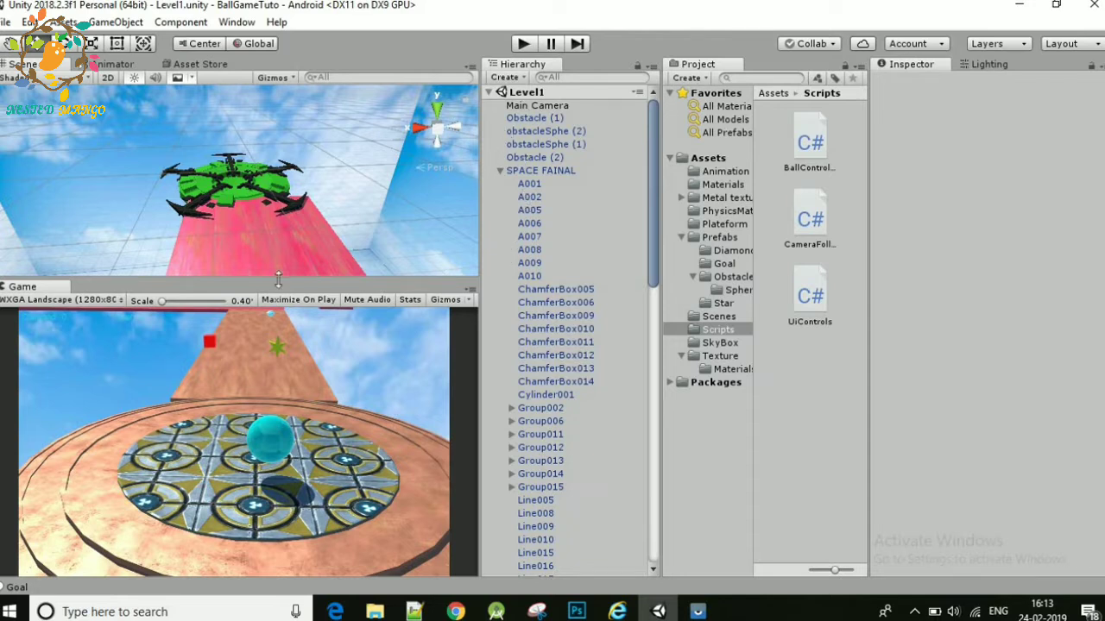
Step: Collapse the SPACE FAINAL group and frame the Ball in the Scene view
scroll(536, 355, "down", 5)
scroll(534, 285, "up", 5)
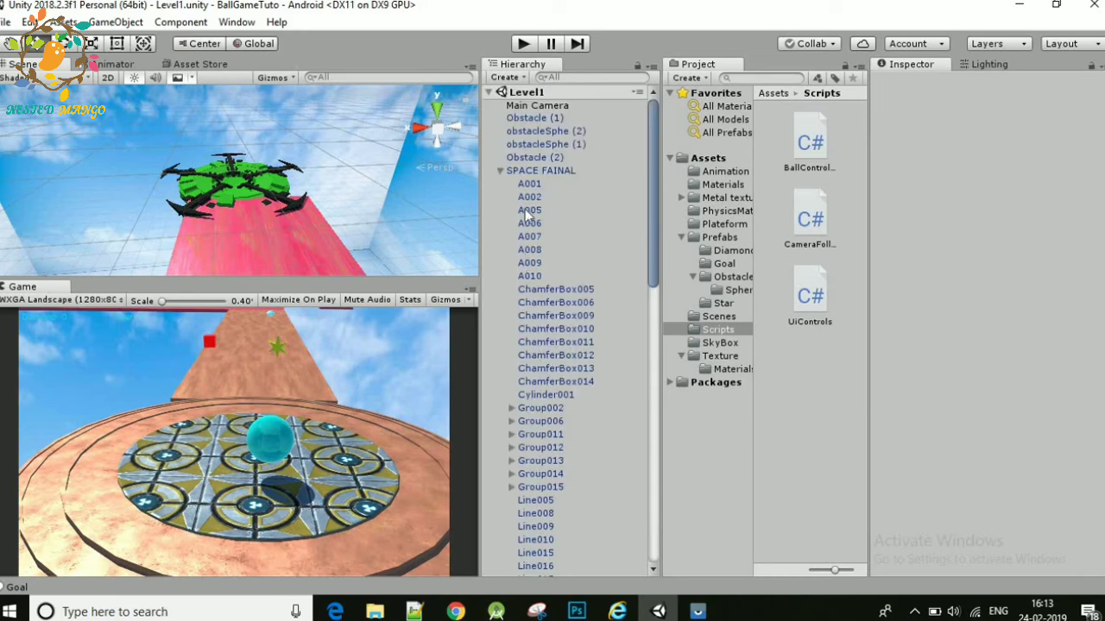
left_click(501, 171)
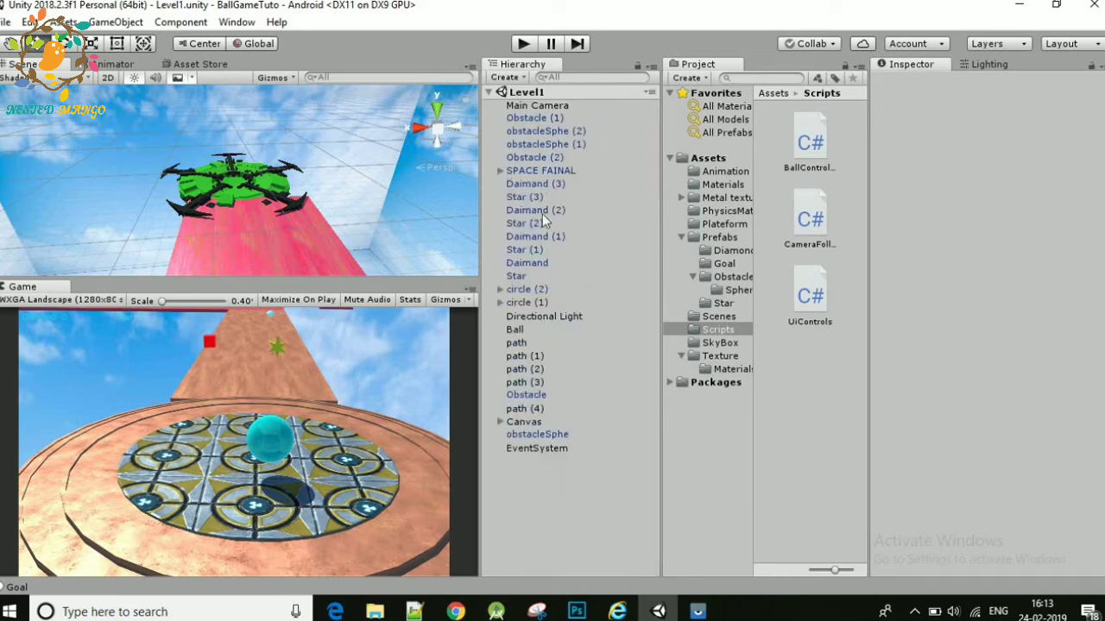
double_click(524, 330)
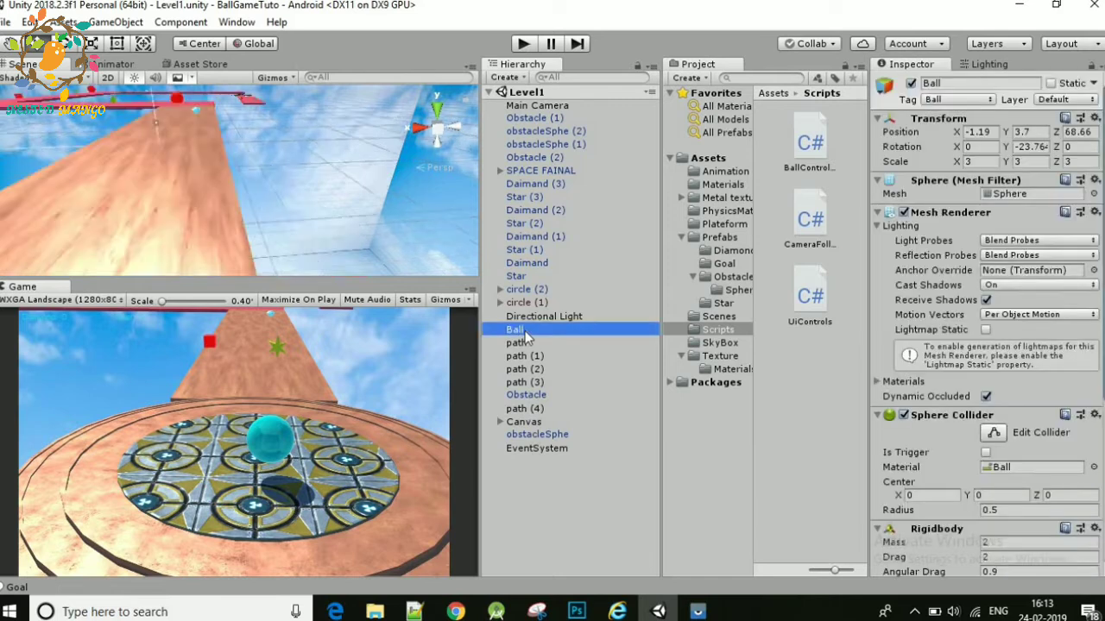
left_click(335, 137)
left_click(229, 184)
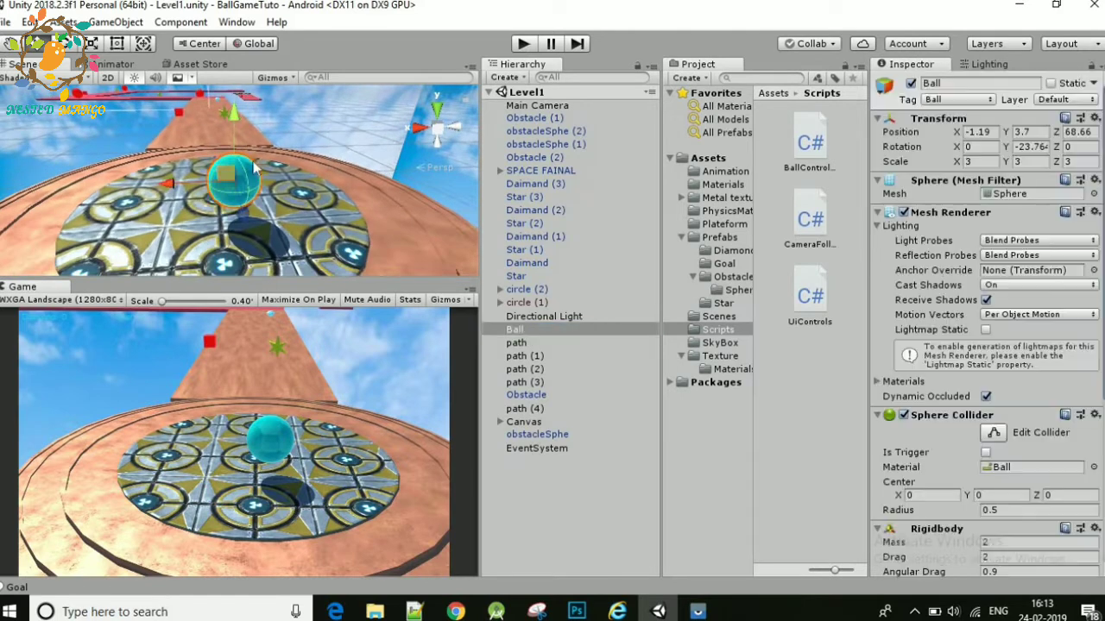
Step: Dismiss the news notifications and orbit the Scene view around the Ball
left_click(540, 480)
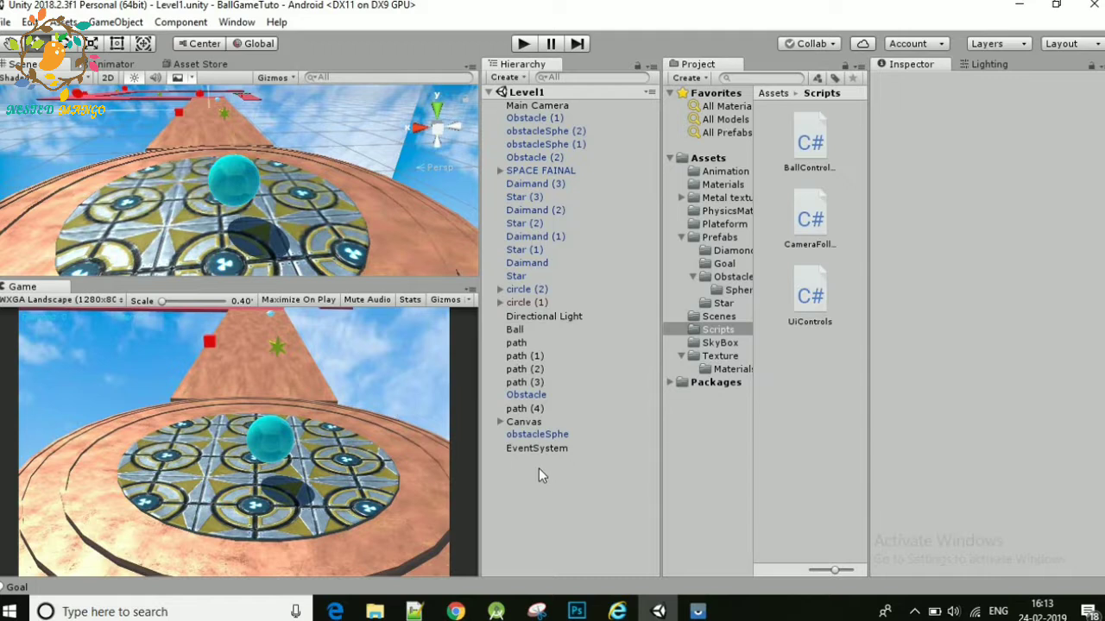
right_click(538, 468)
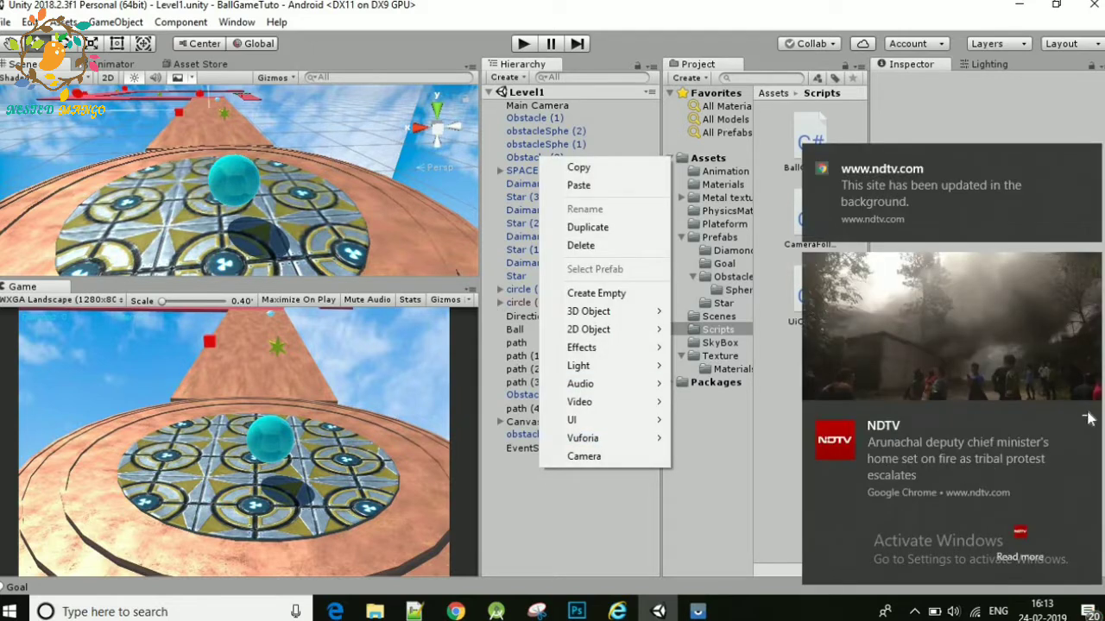
left_click(1088, 418)
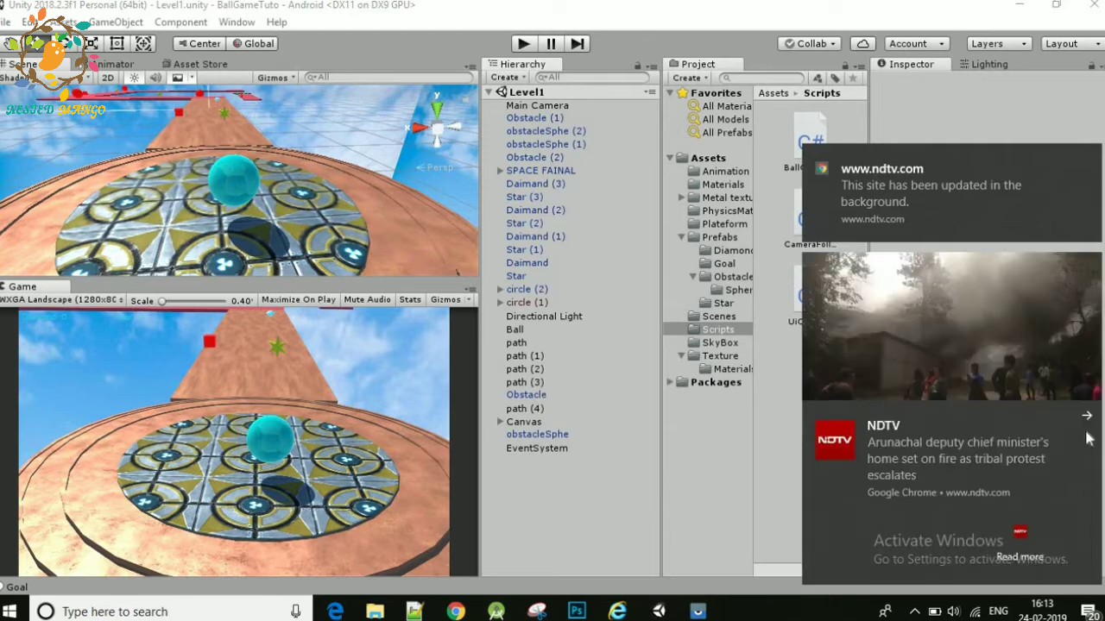
left_click(1088, 419)
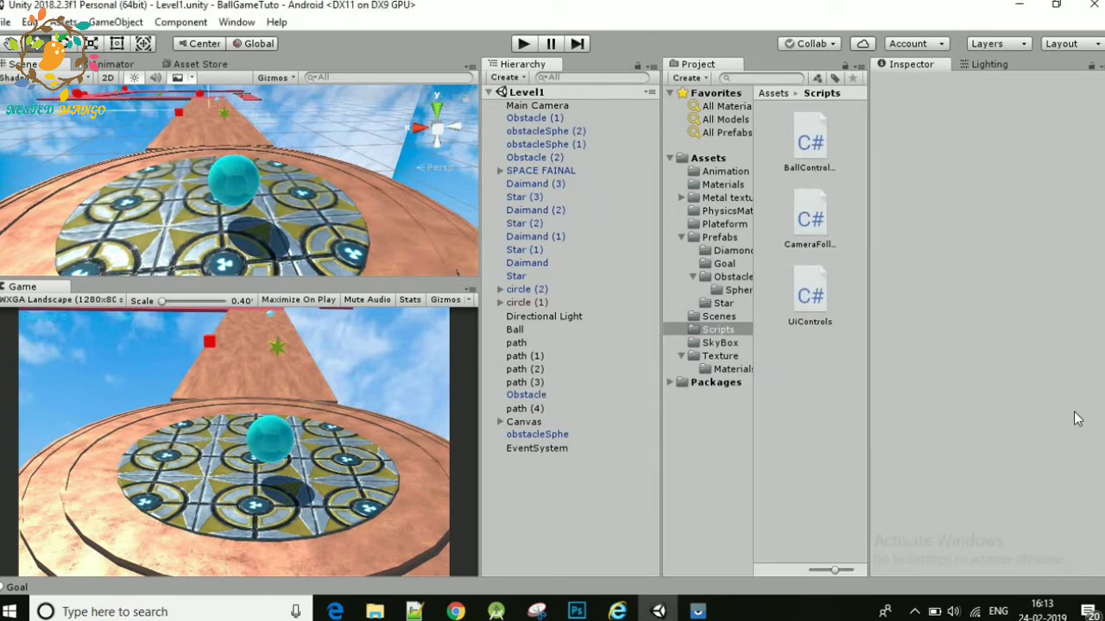
left_click_drag(303, 203, 231, 183, "alt")
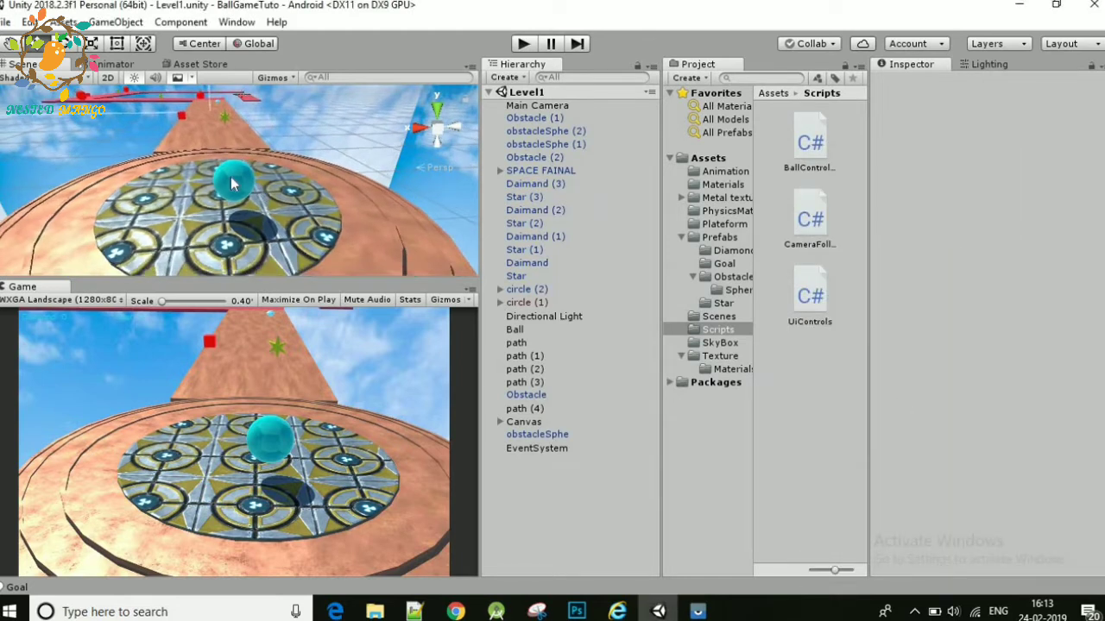
left_click(231, 183)
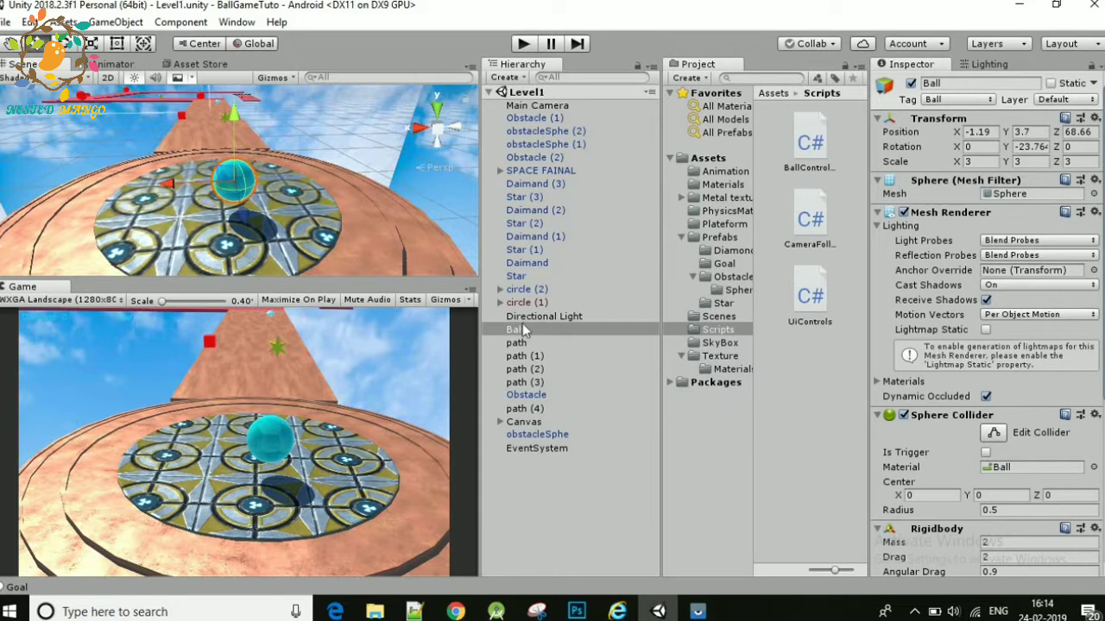
Step: Create a Spot Light parented to the Ball and raise it to Y 0.99
right_click(522, 328)
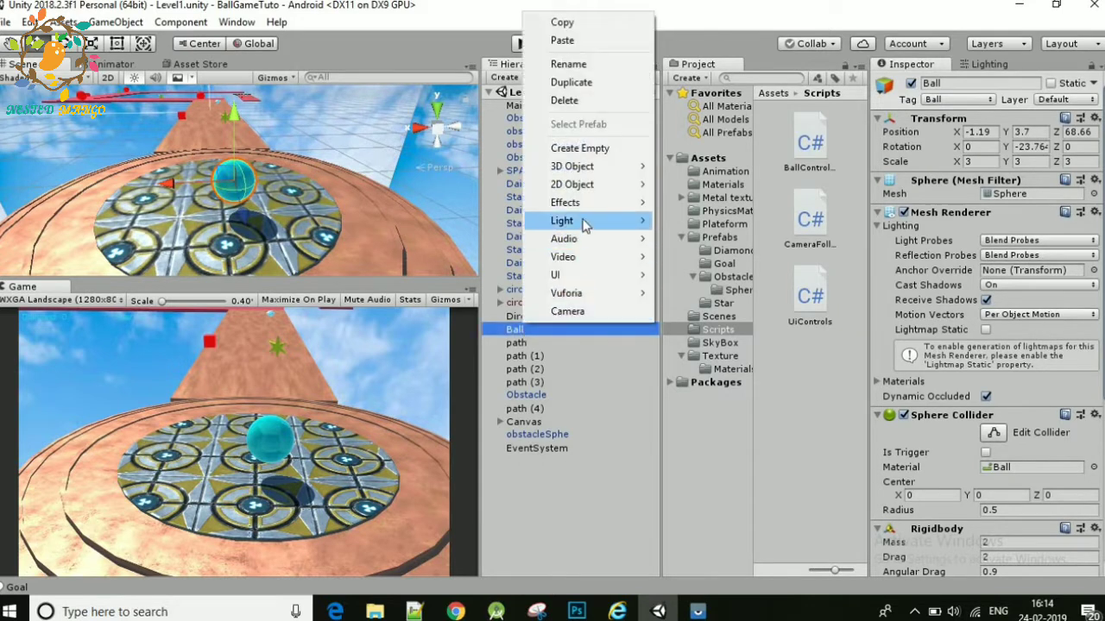
mouse_move(585, 226)
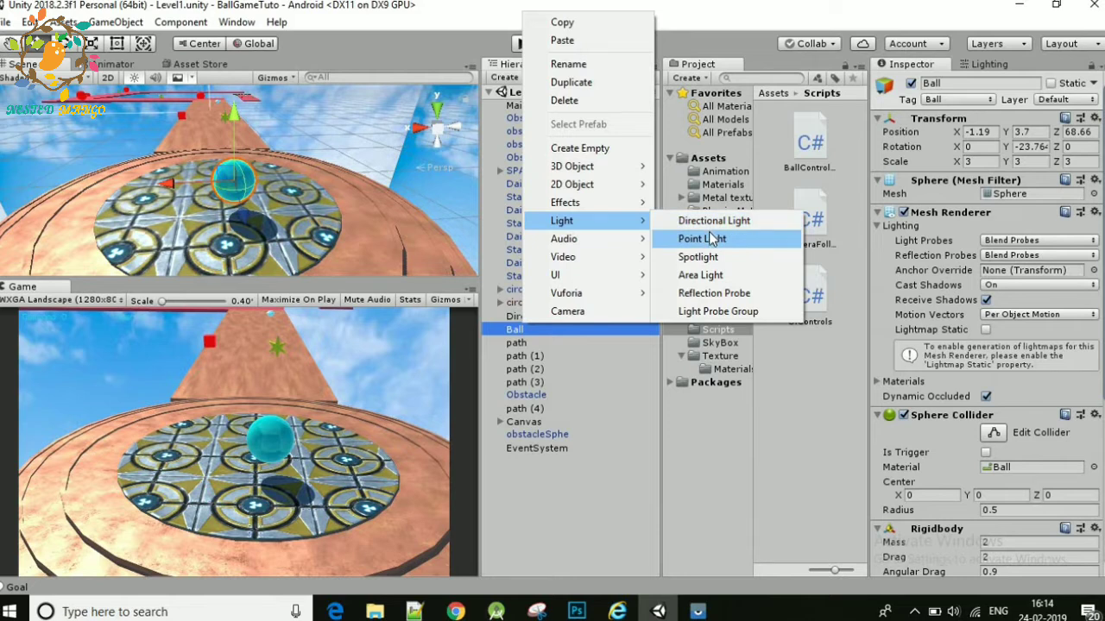
left_click(699, 257)
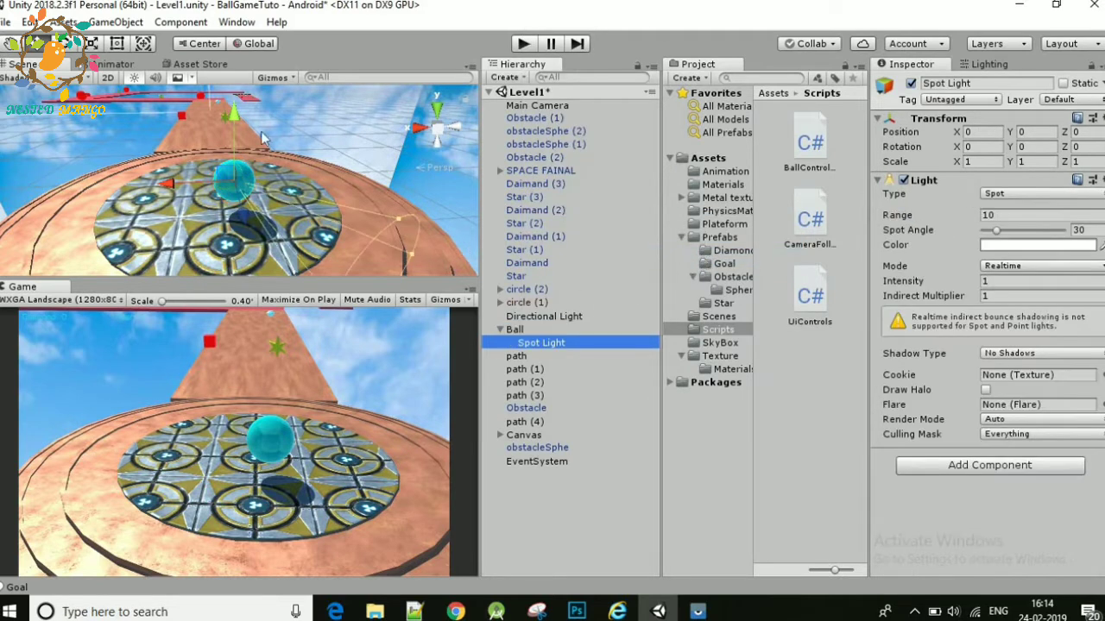
left_click_drag(237, 126, 241, 87)
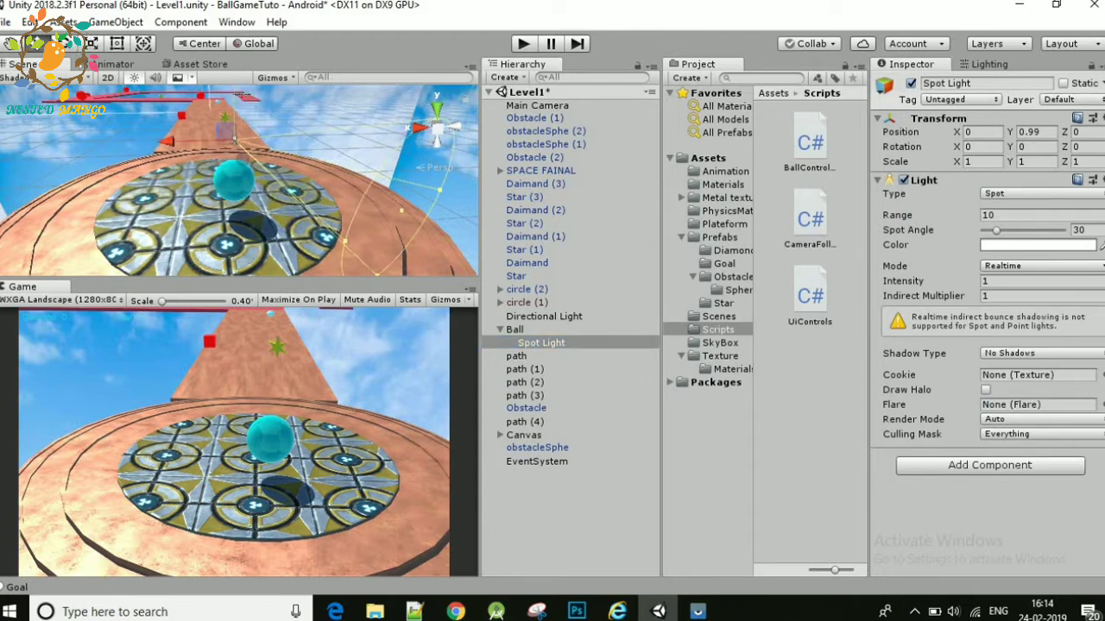
Step: Rotate the Spot Light so it points down at the platform
left_click(54, 43)
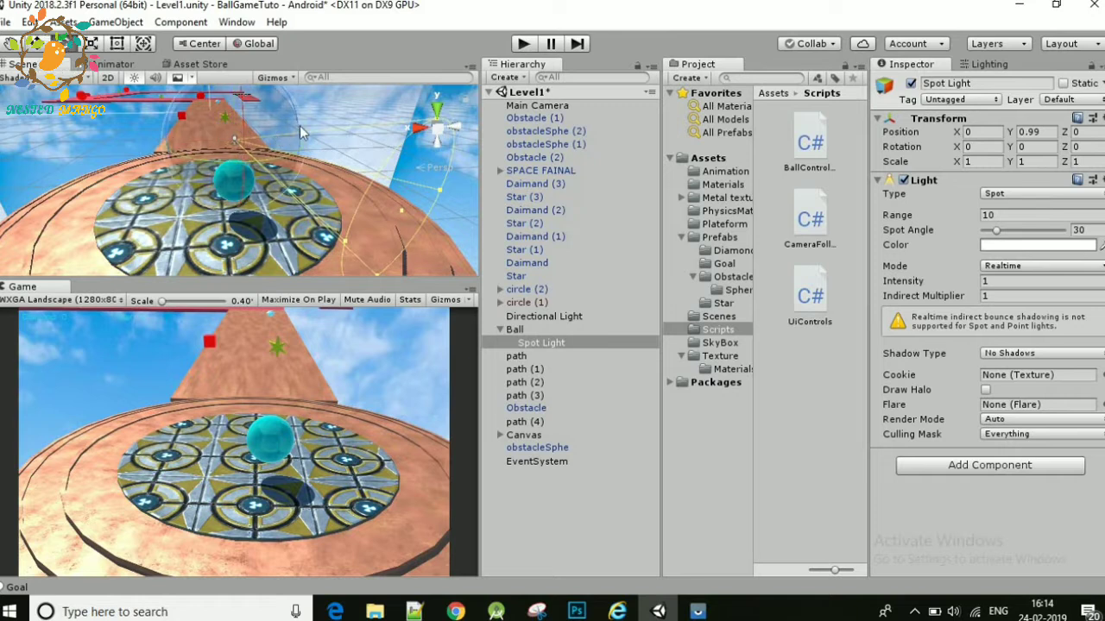
mouse_move(299, 124)
left_mouse_down()
mouse_move(319, 158)
mouse_move(287, 95)
mouse_move(213, 160)
left_mouse_up()
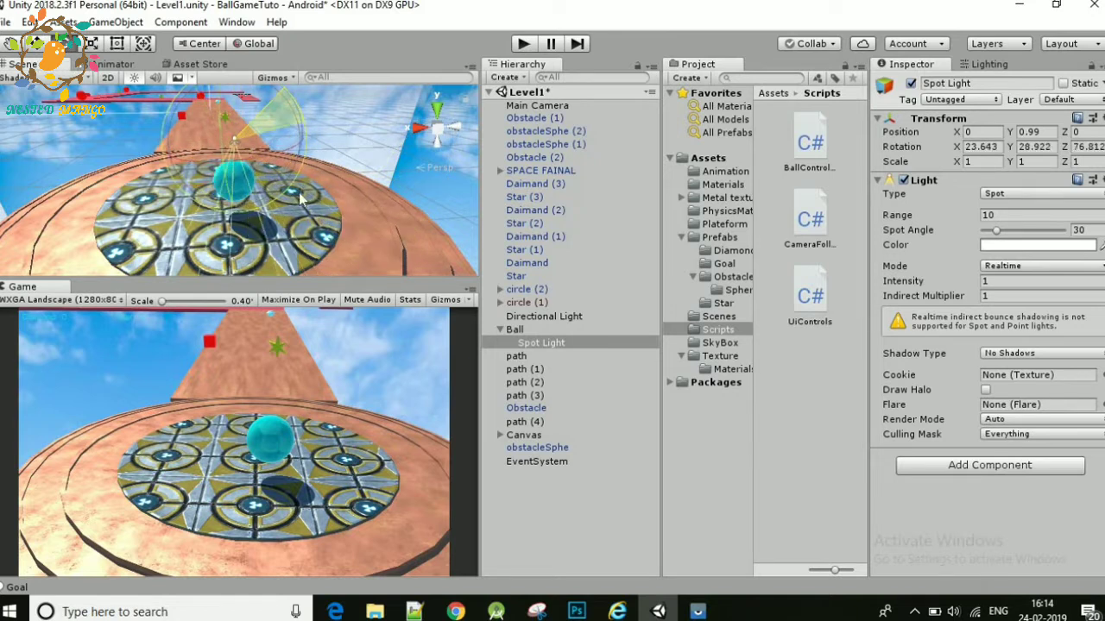
mouse_move(225, 120)
left_mouse_down()
mouse_move(226, 244)
mouse_move(226, 230)
left_mouse_up()
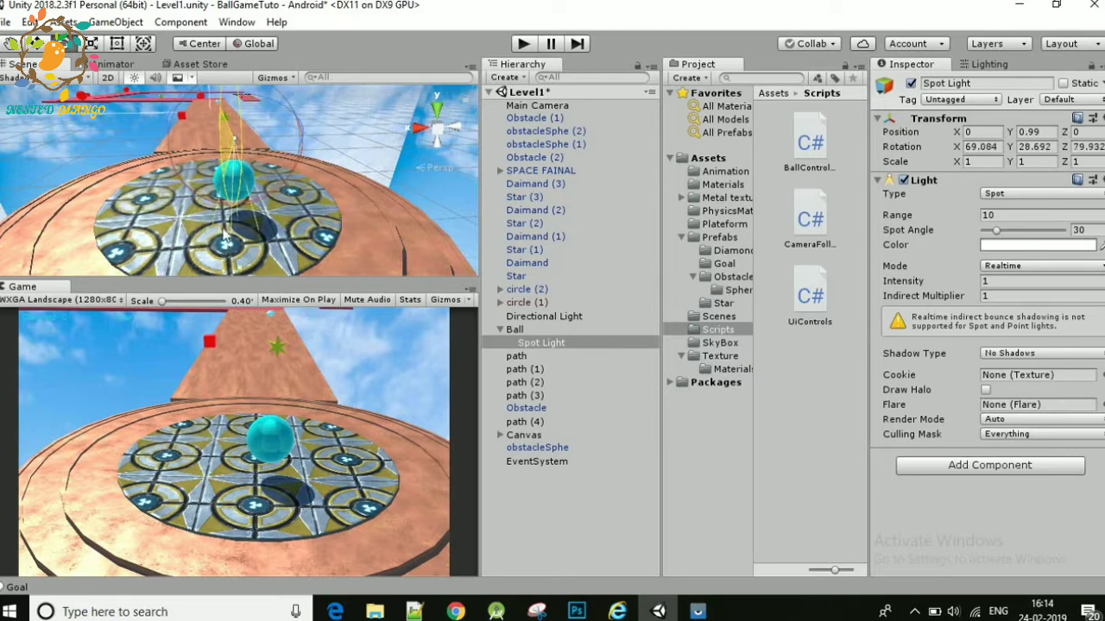
scroll(70, 164, "down", 5)
scroll(70, 164, "down", 3)
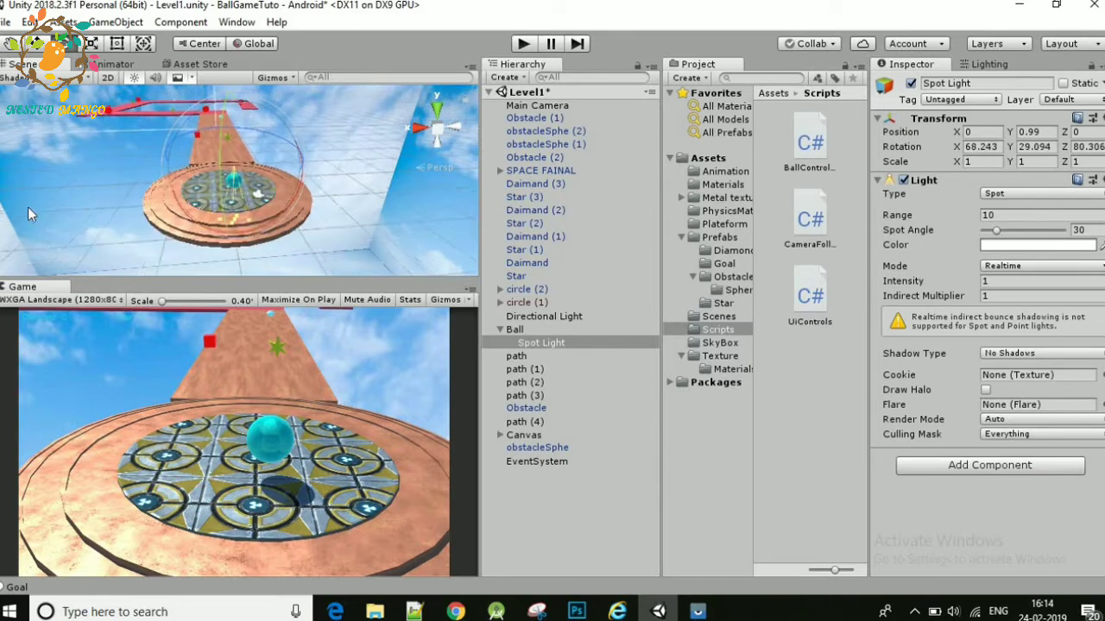
scroll(41, 177, "down", 3)
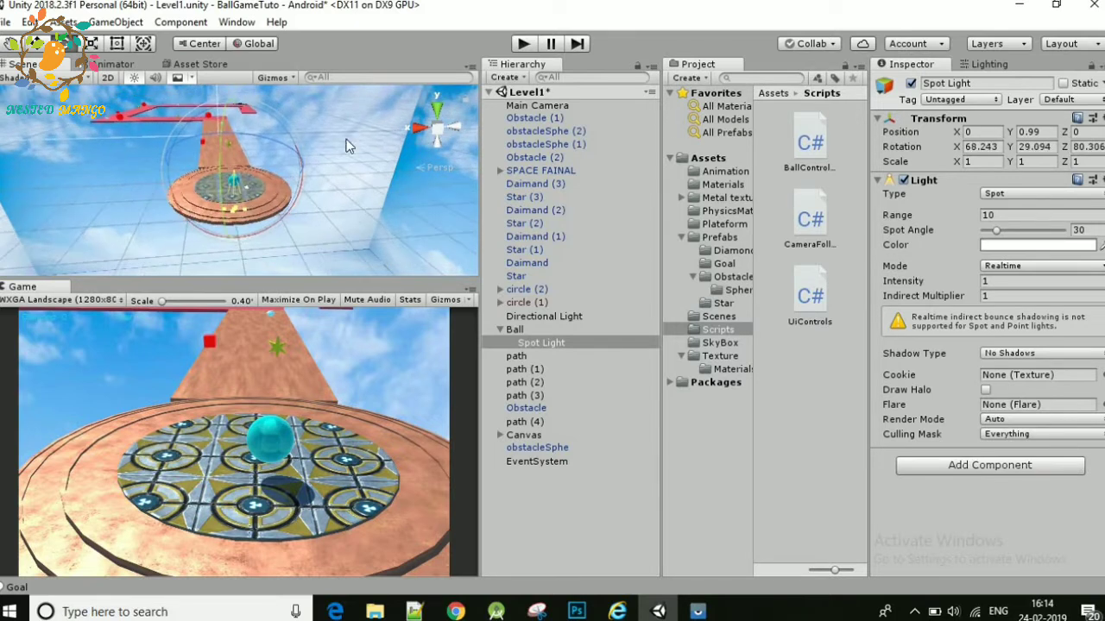
double_click(528, 343)
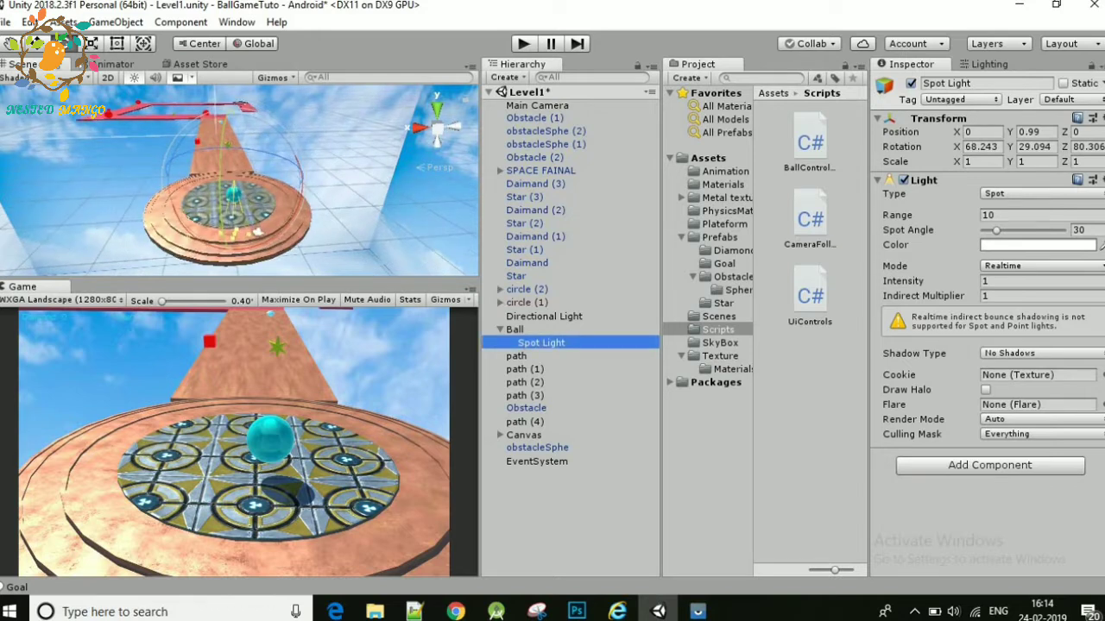
Step: Move the Spot Light above the ball to X -0.27, Y 2.76, Z -0.61
left_click(38, 64)
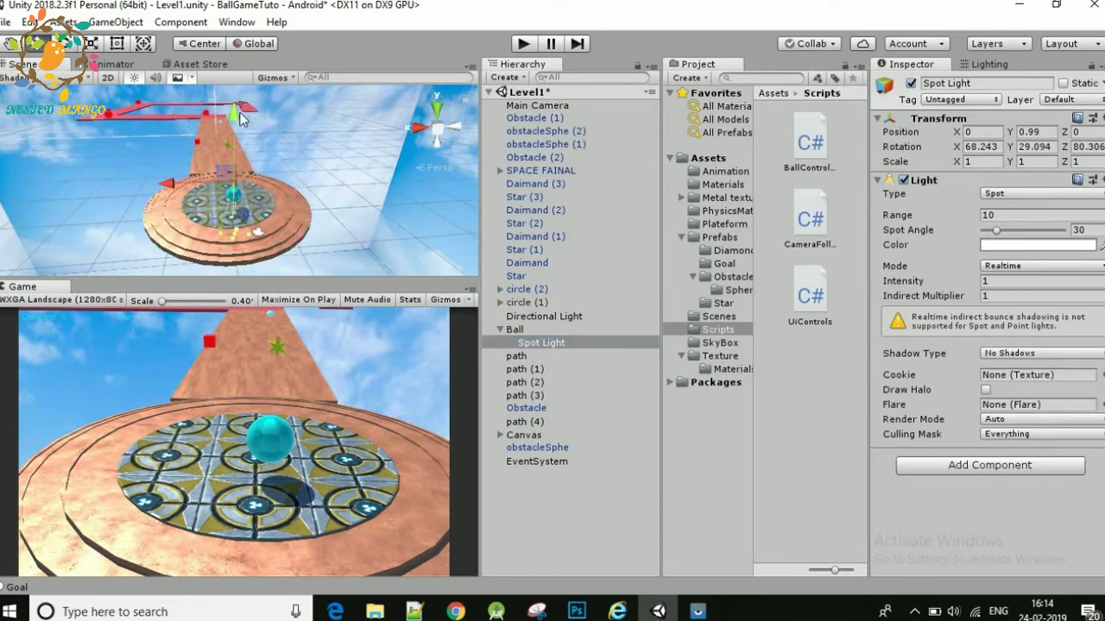
left_click_drag(242, 119, 204, 199)
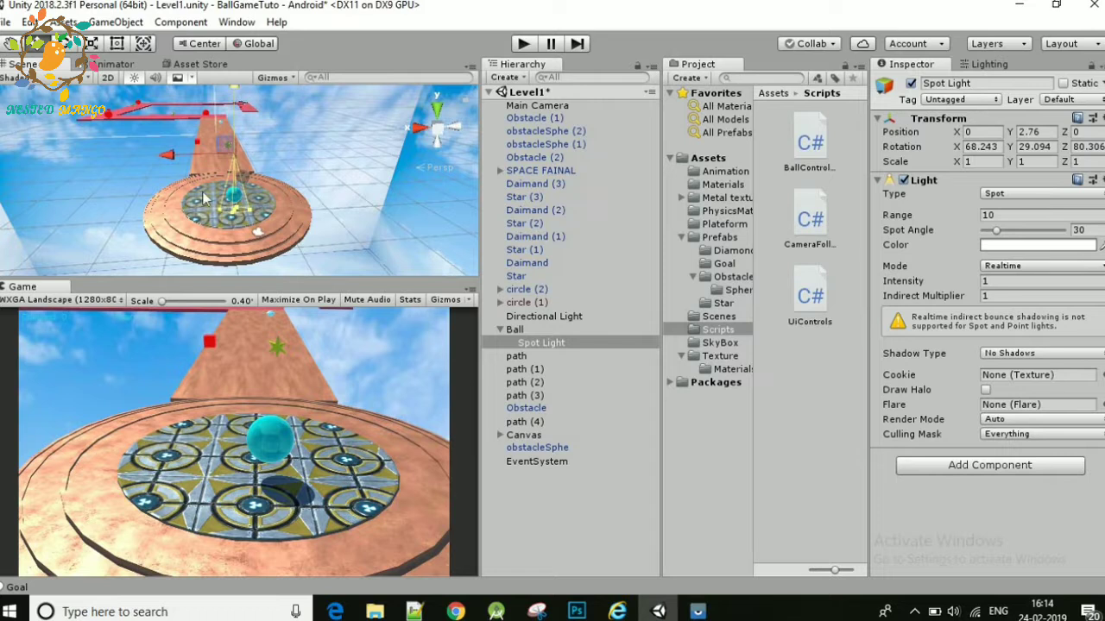
scroll(205, 199, "up", 2)
scroll(220, 196, "up", 2)
scroll(235, 193, "up", 2)
scroll(235, 193, "down", 2)
scroll(238, 186, "down", 2)
scroll(242, 177, "down", 2)
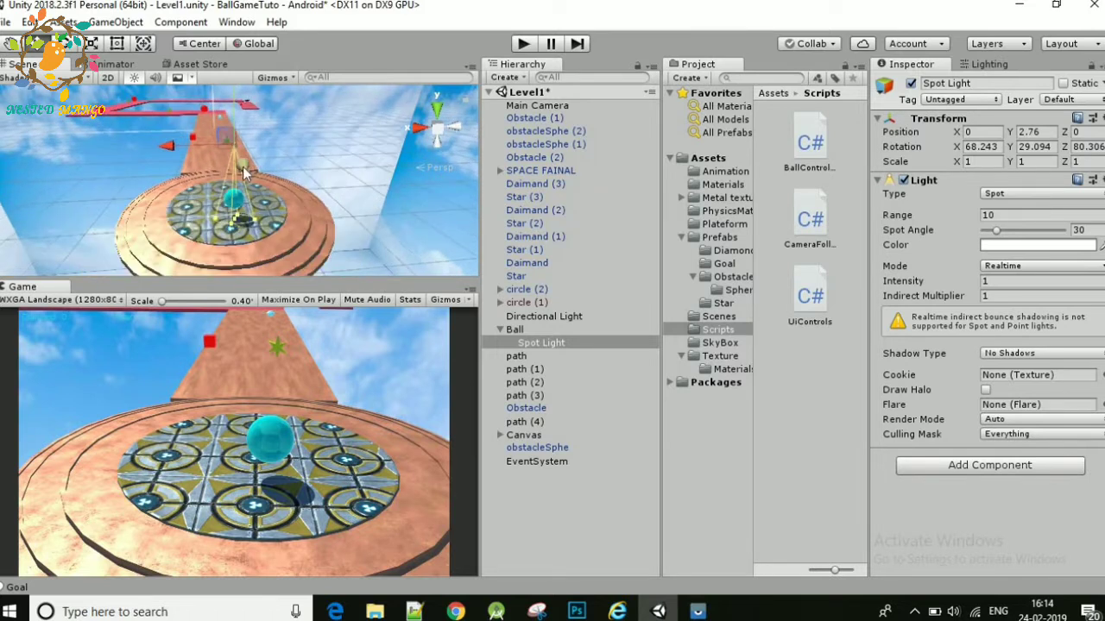
left_click_drag(243, 173, 234, 195)
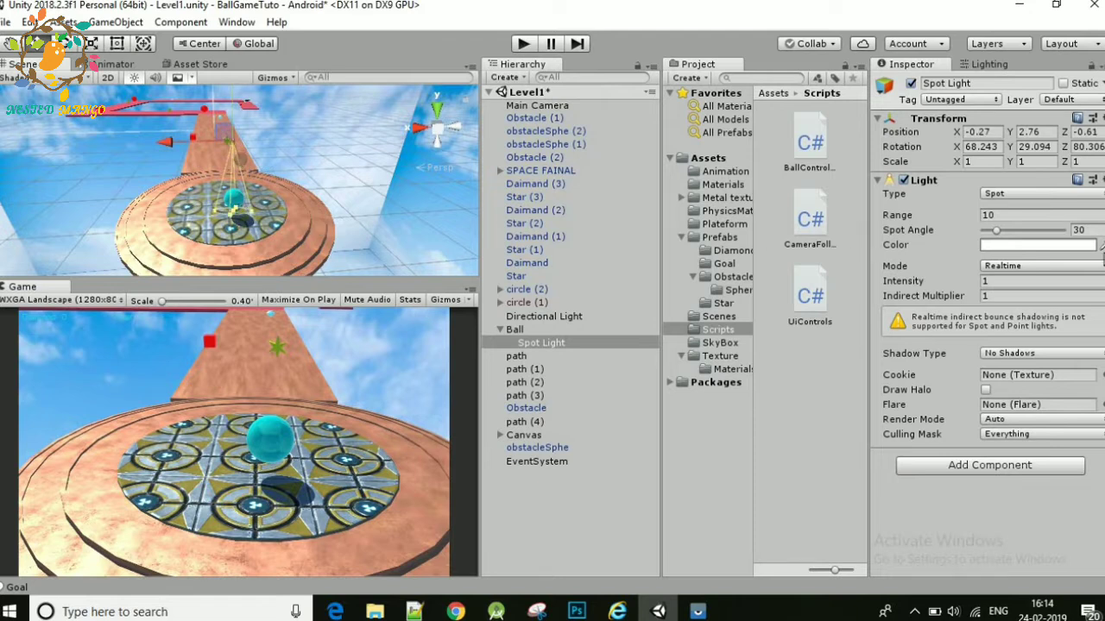
Step: Set the Spot Light's colour to a bright saturated red
left_click(1037, 247)
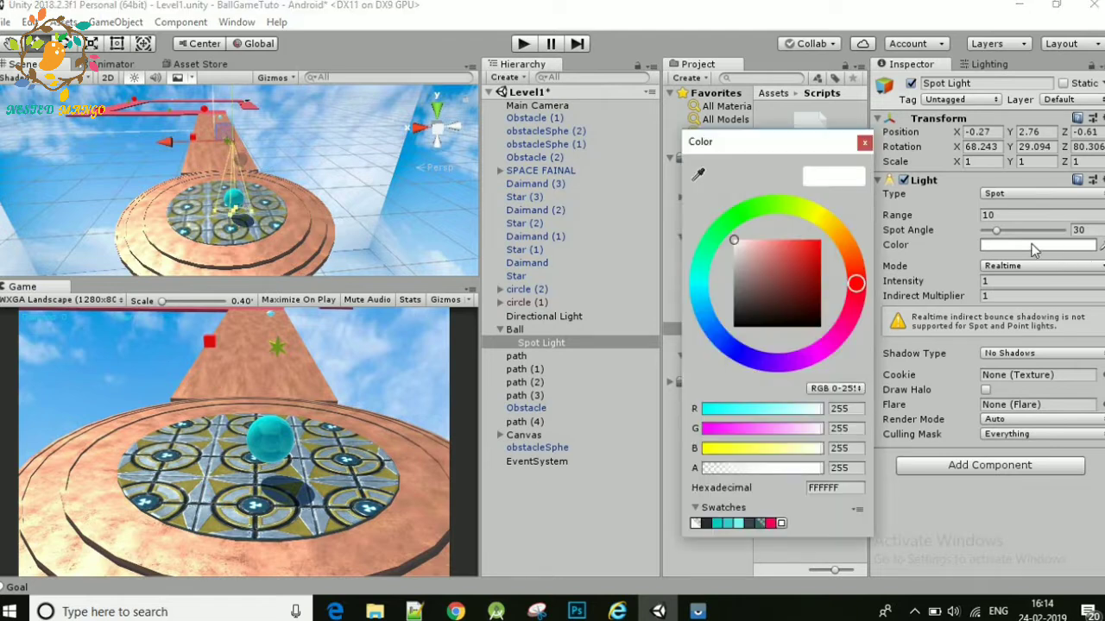
left_click(807, 255)
left_click_drag(807, 255, 815, 243)
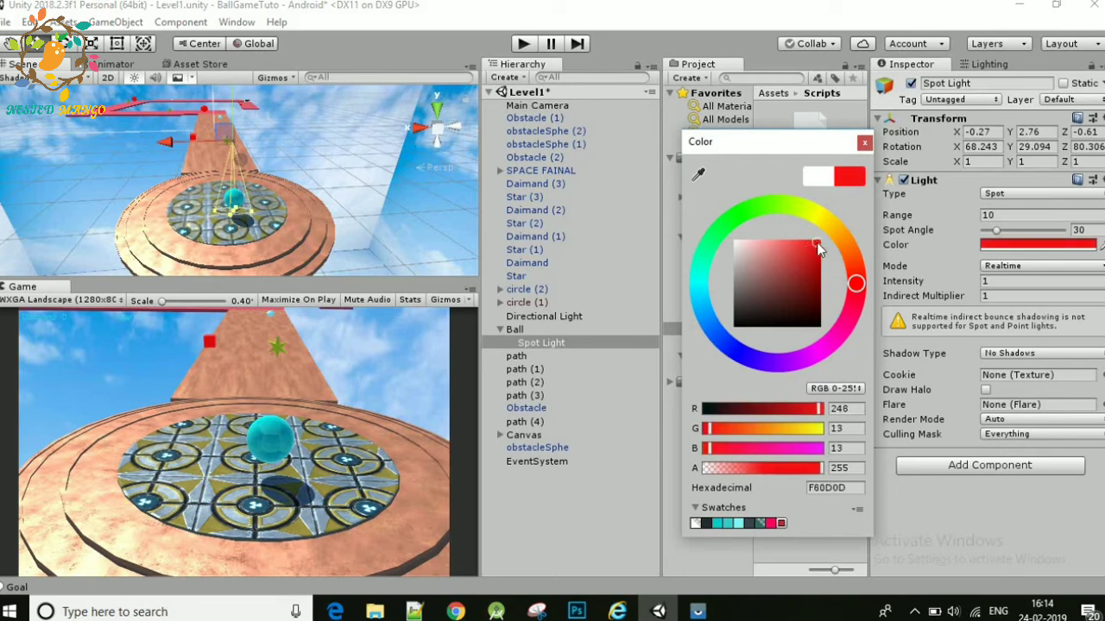
left_click(865, 142)
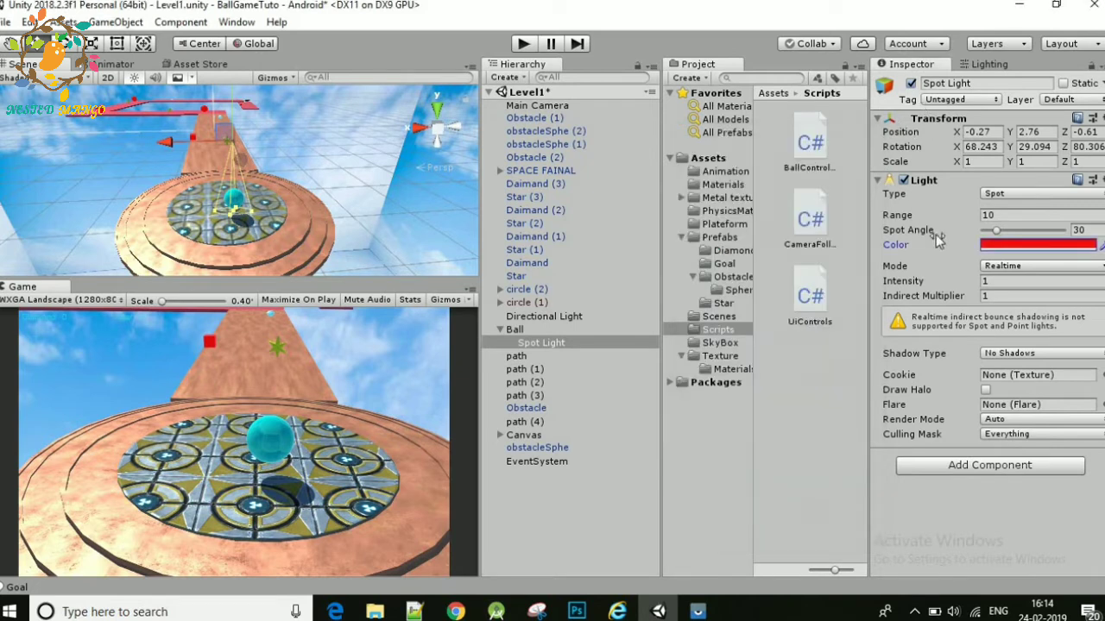
Step: Set the Spot Light's Intensity to 100, then select the Directional Light
left_click(989, 281)
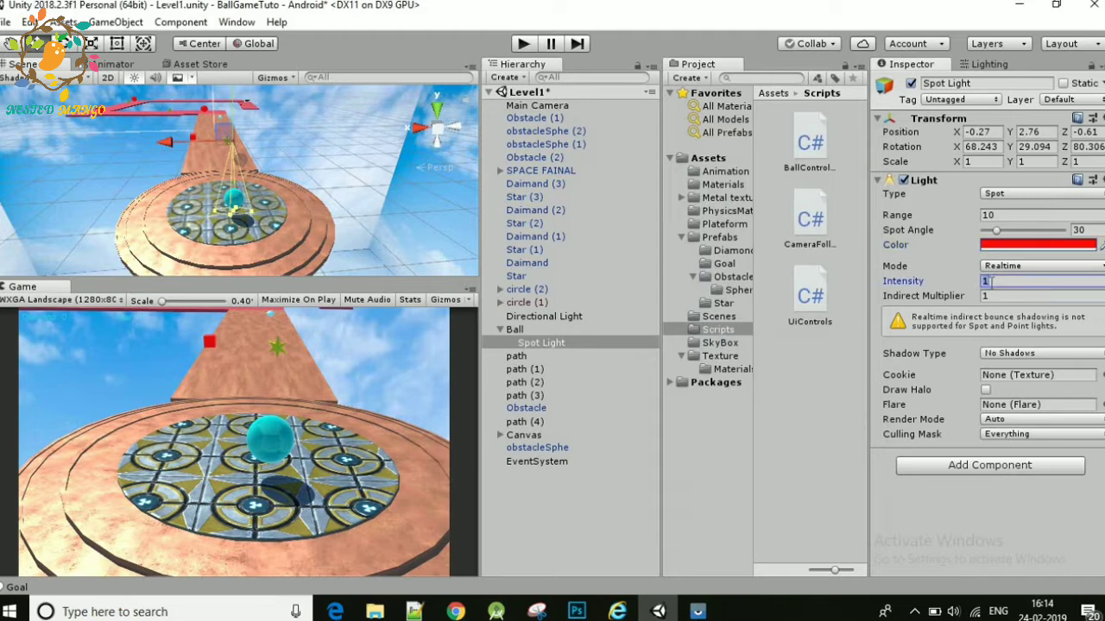
type("0")
scroll(238, 173, "down", 3)
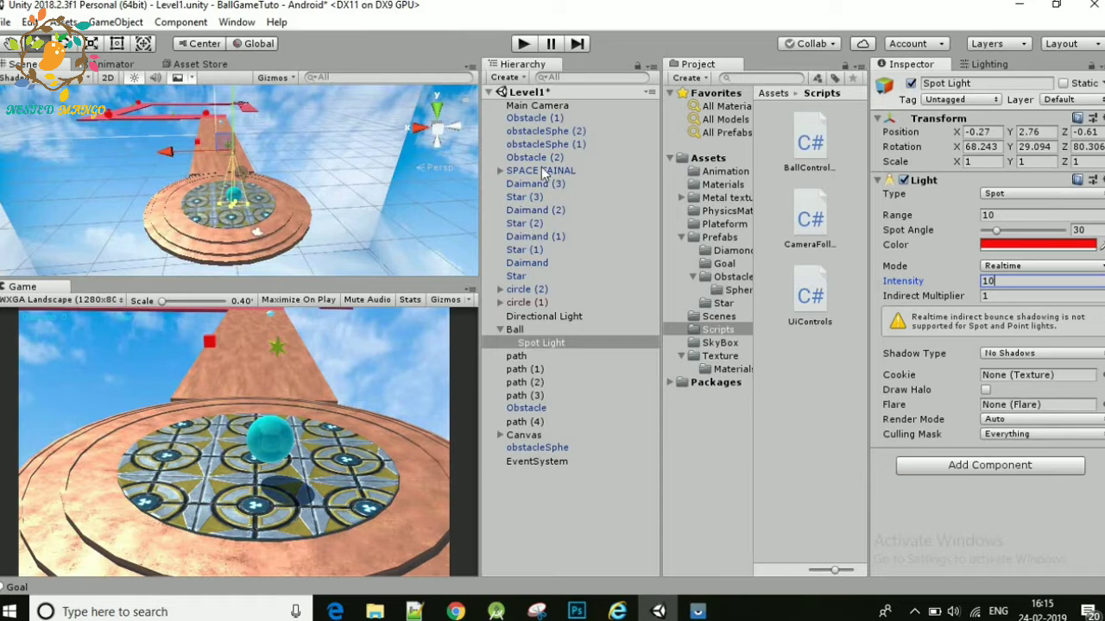
scroll(252, 147, "up", 5)
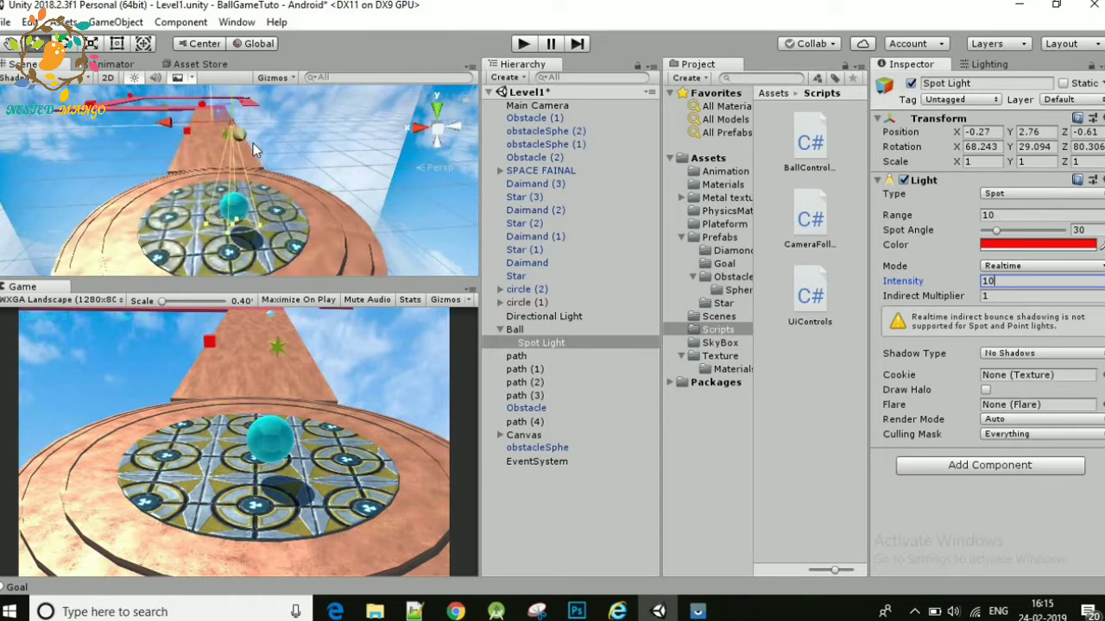
scroll(245, 165, "up", 2)
scroll(244, 166, "up", 2)
scroll(244, 167, "up", 2)
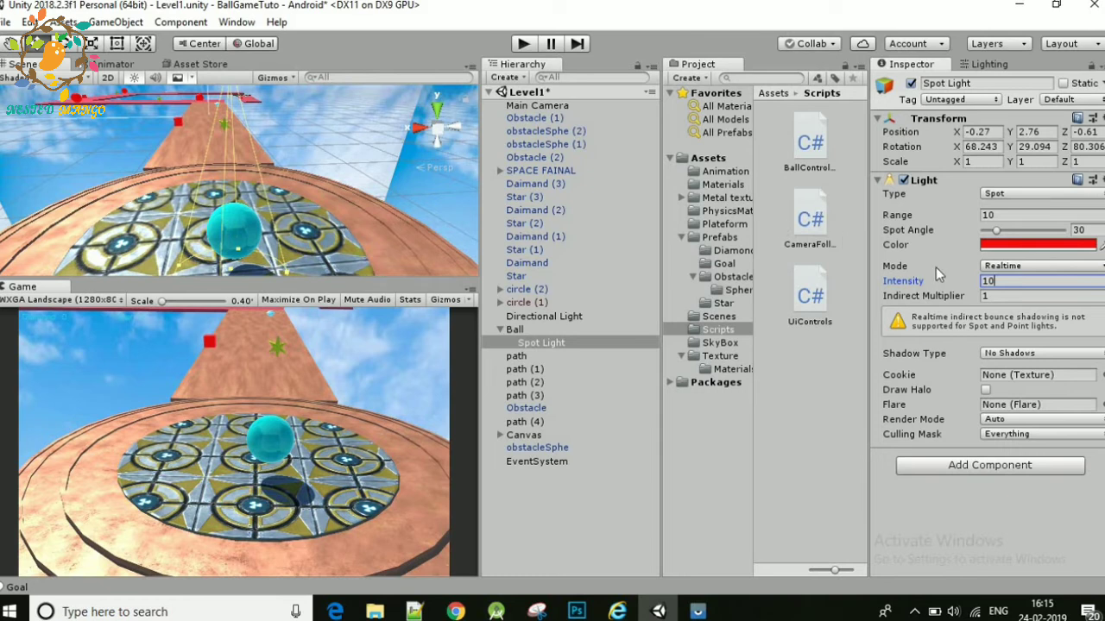
type("0")
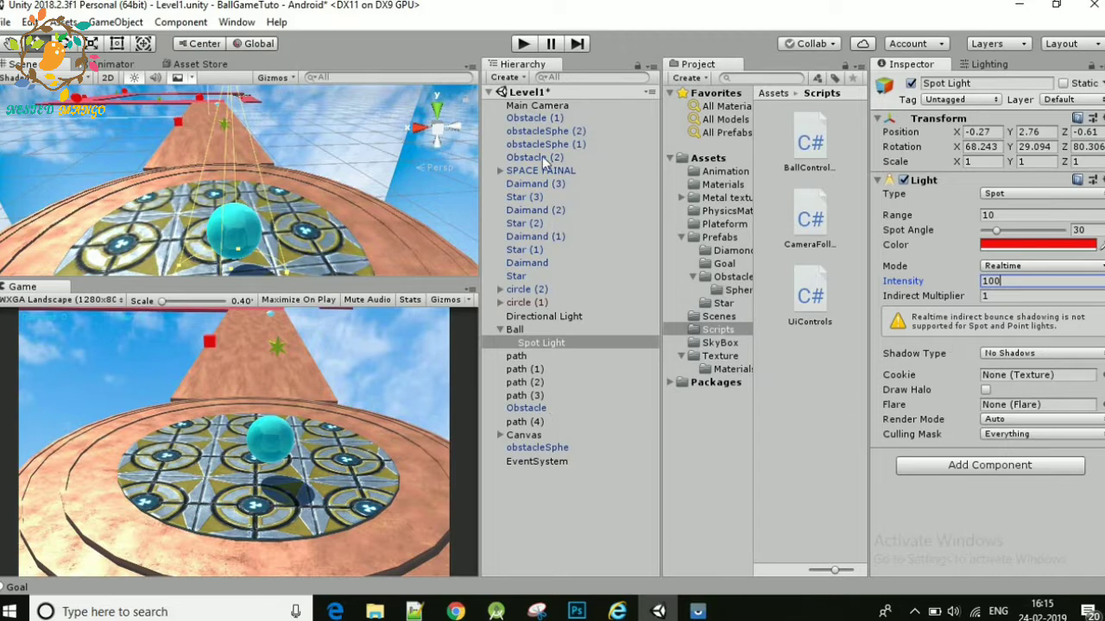
left_click(544, 318)
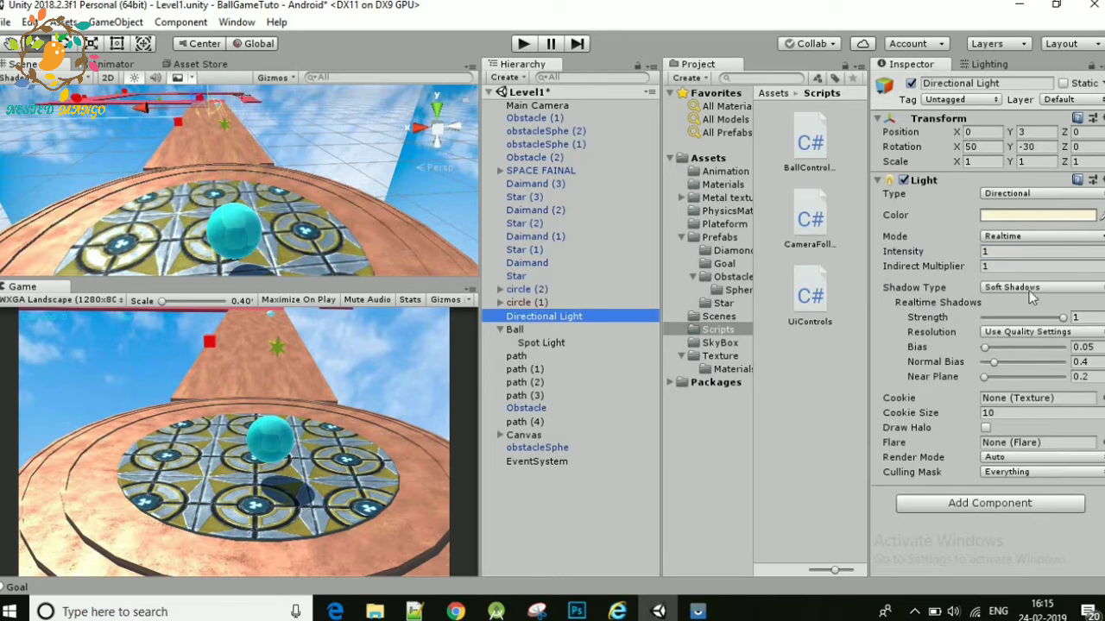
left_click(1001, 253)
type("0")
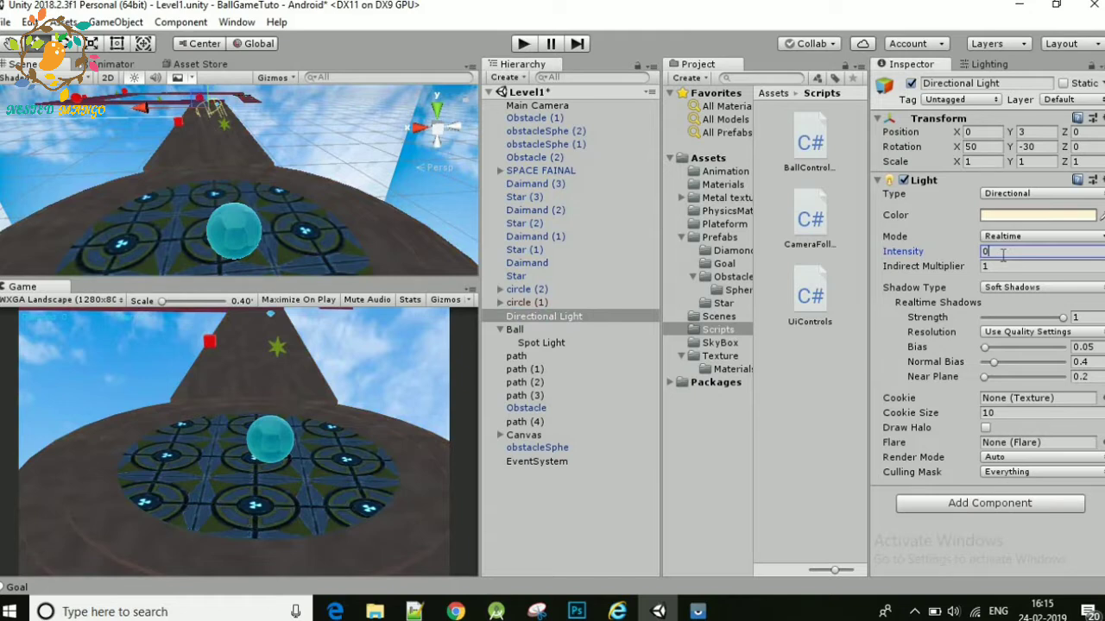
type("1")
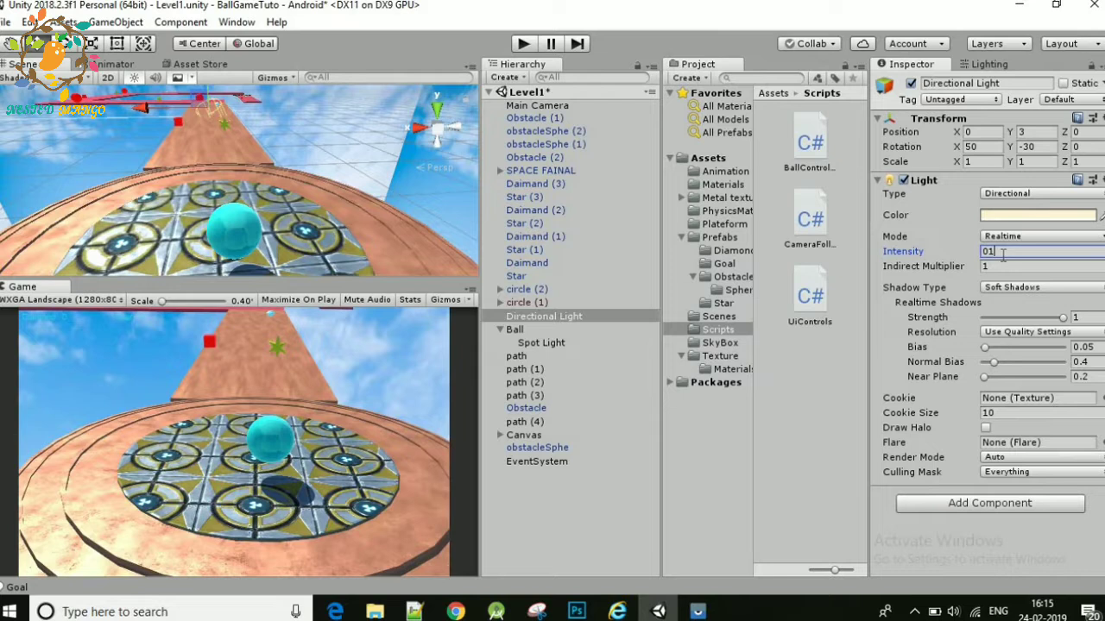
key("BackSpace")
key("BackSpace")
type("1")
left_click(548, 342)
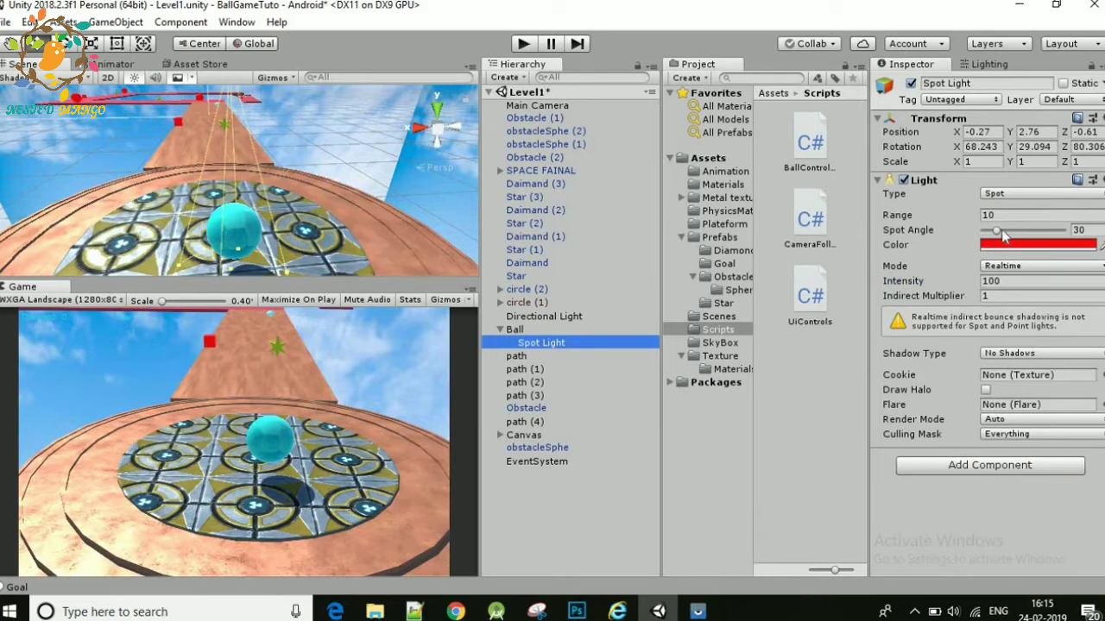
left_click_drag(297, 192, 324, 197, "alt")
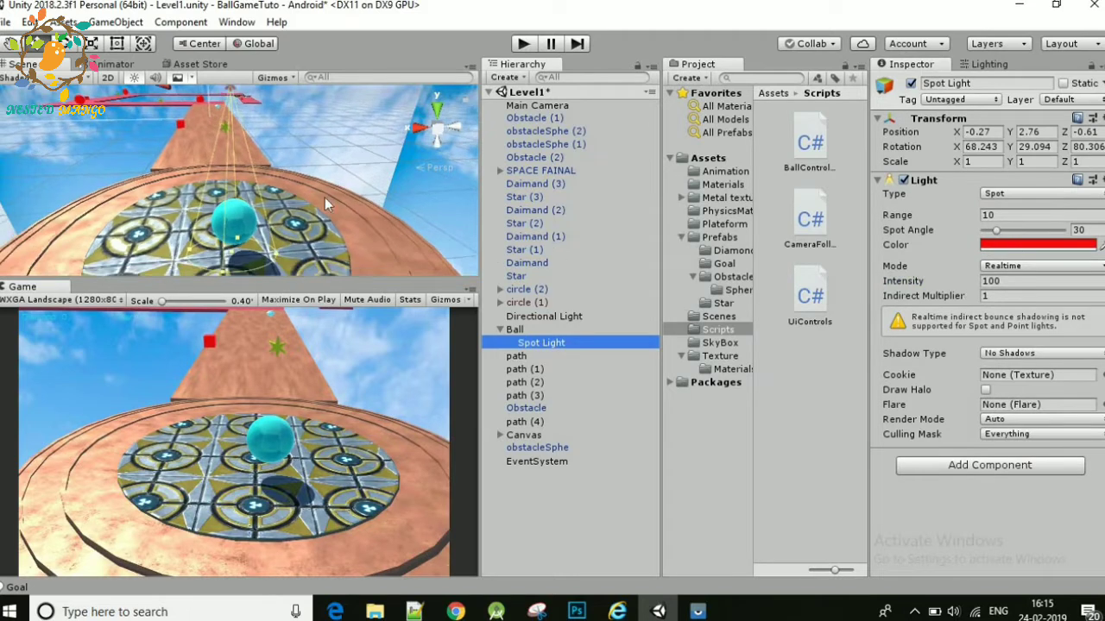
left_click(523, 44)
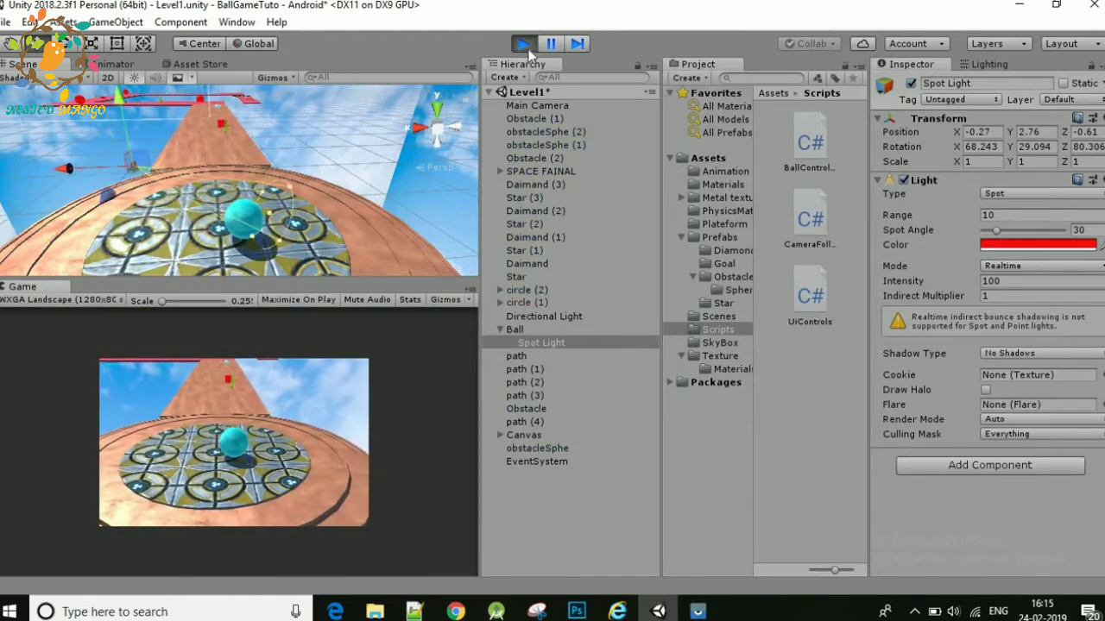
left_click(524, 46)
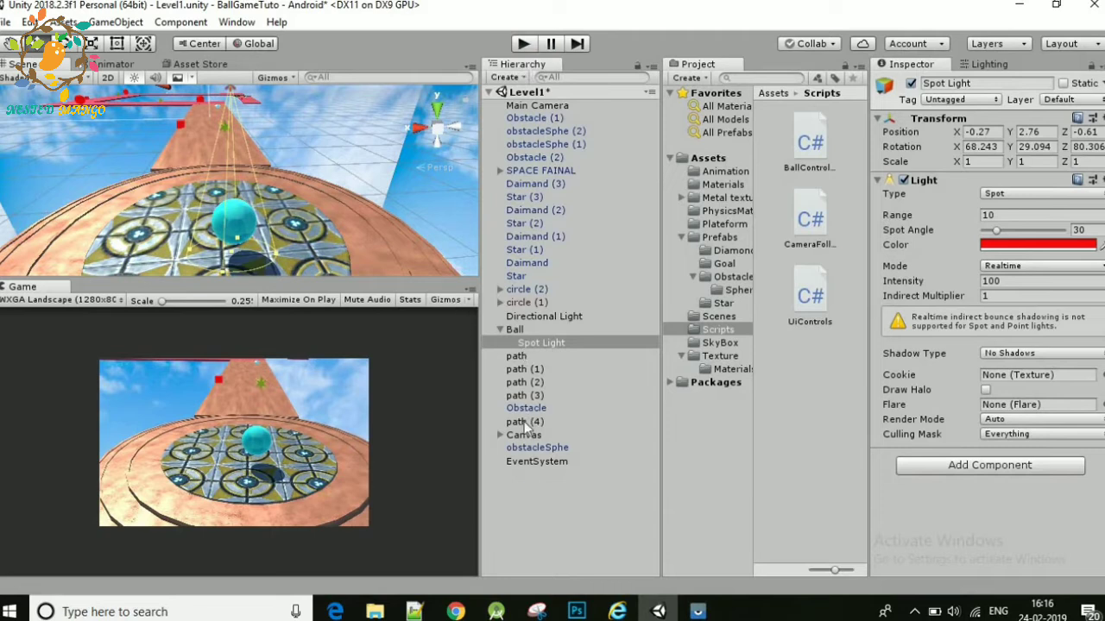
right_click(525, 479)
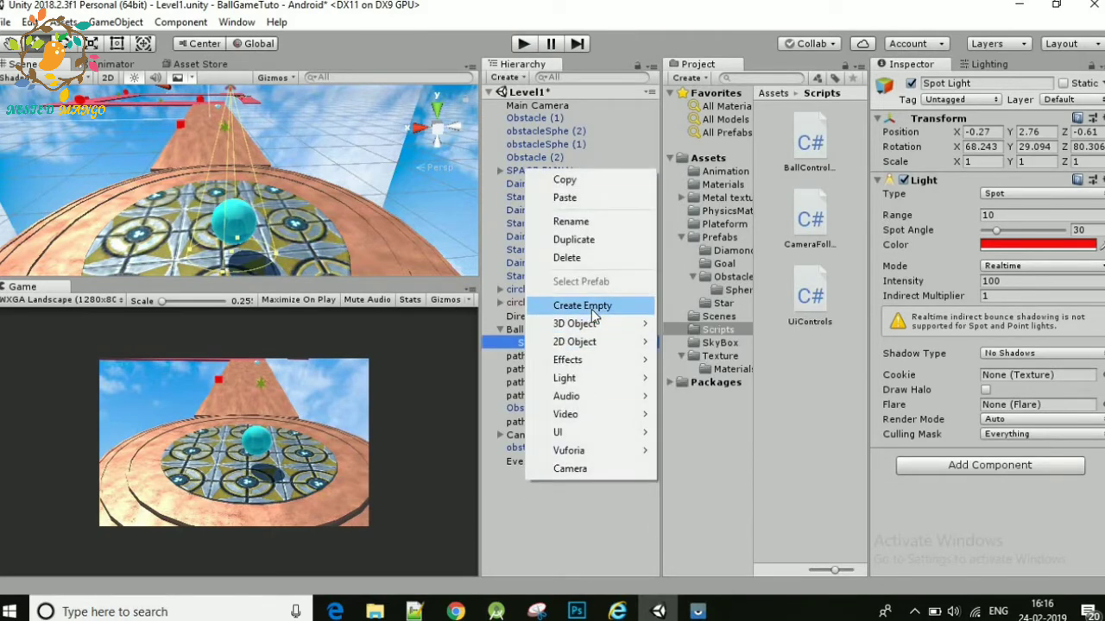
Step: Delete a mistaken child, create a root empty named 'Light', and parent the Spot Light to it
left_click(591, 307)
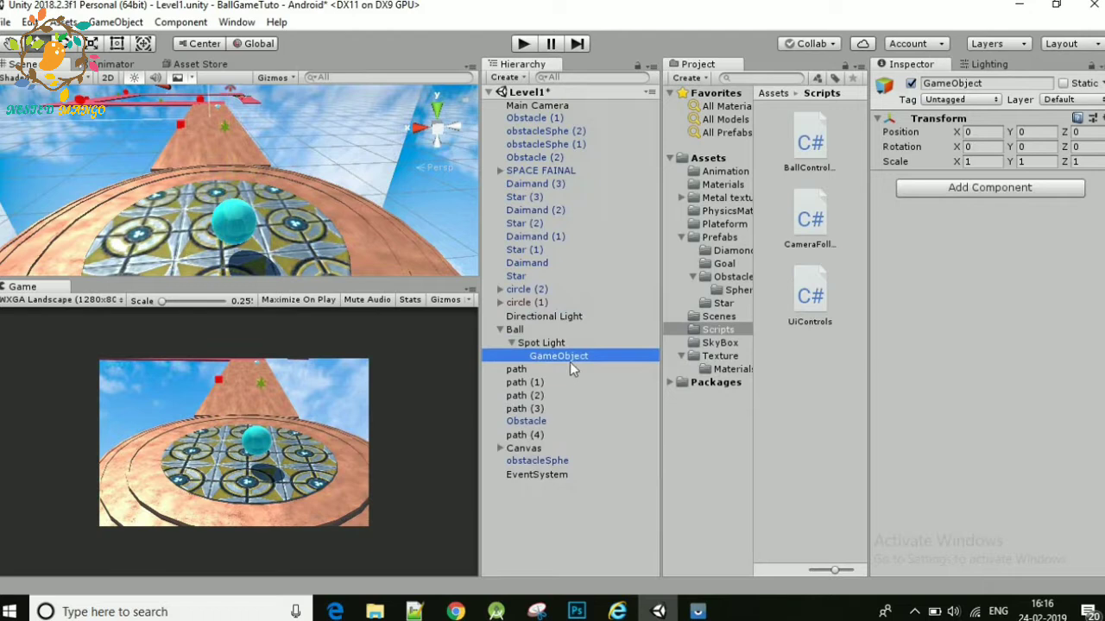
key("Delete")
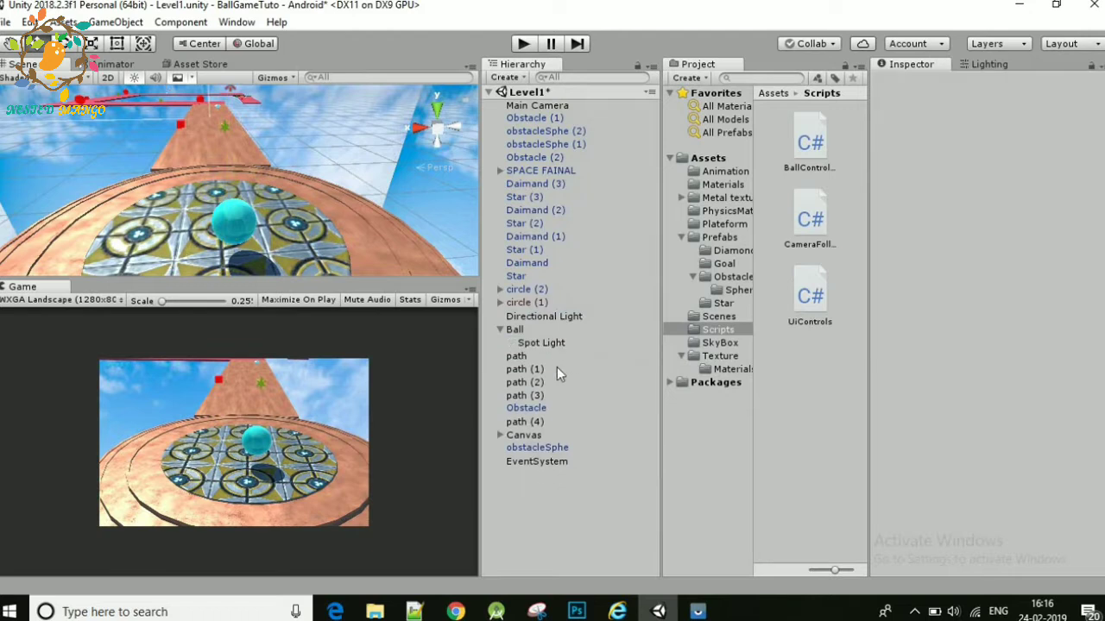
right_click(554, 497)
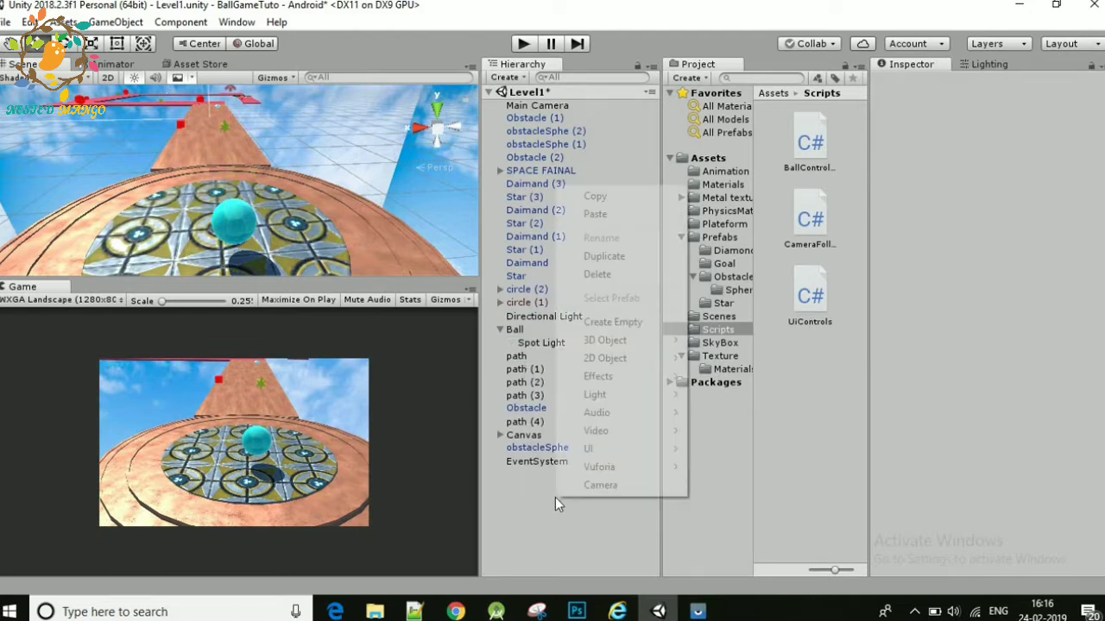
left_click(613, 322)
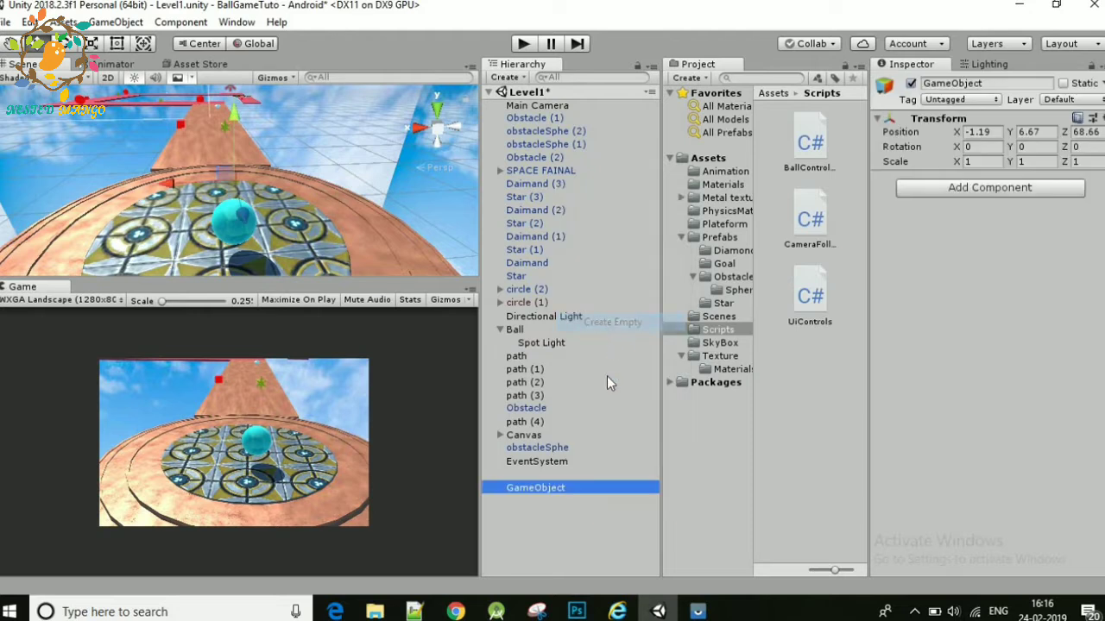
left_click(999, 83)
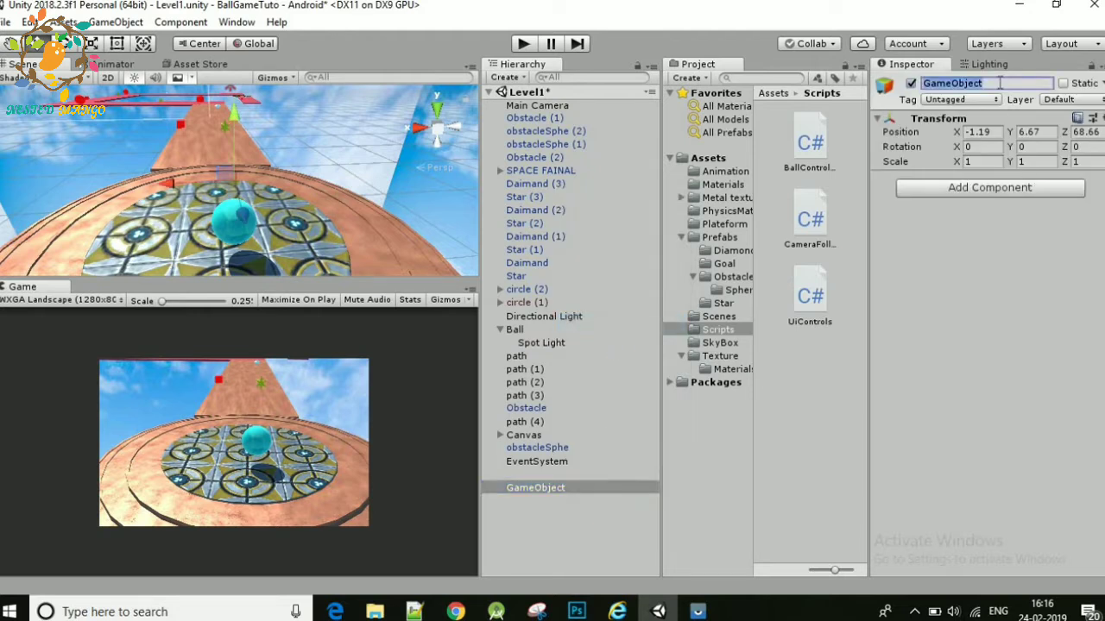
type("Light")
left_click(606, 480)
left_click(523, 489)
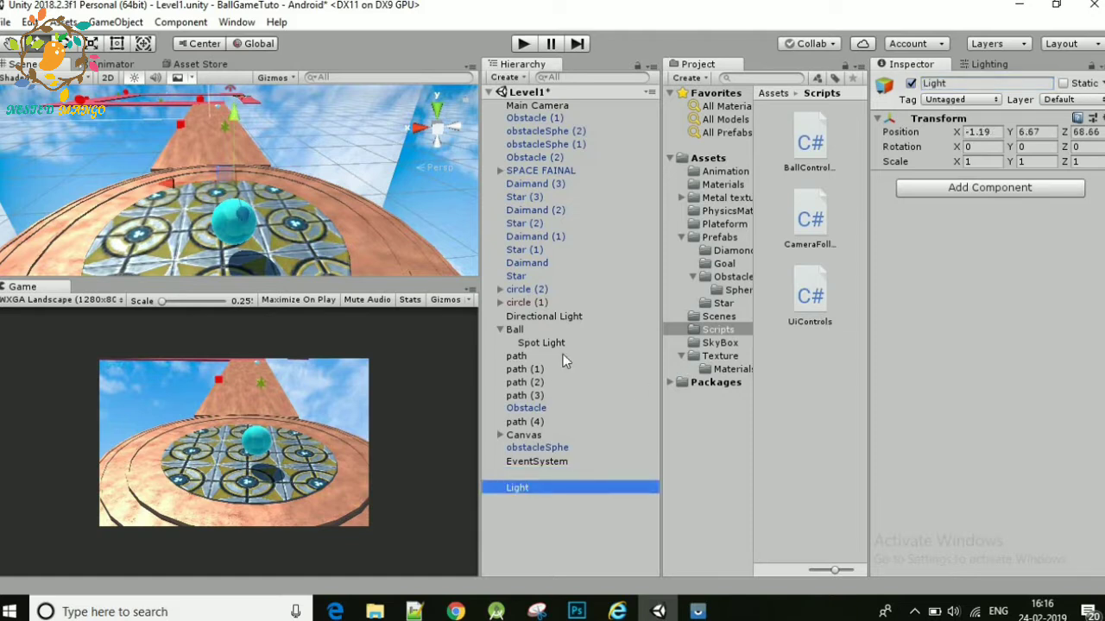
left_click_drag(537, 345, 523, 482)
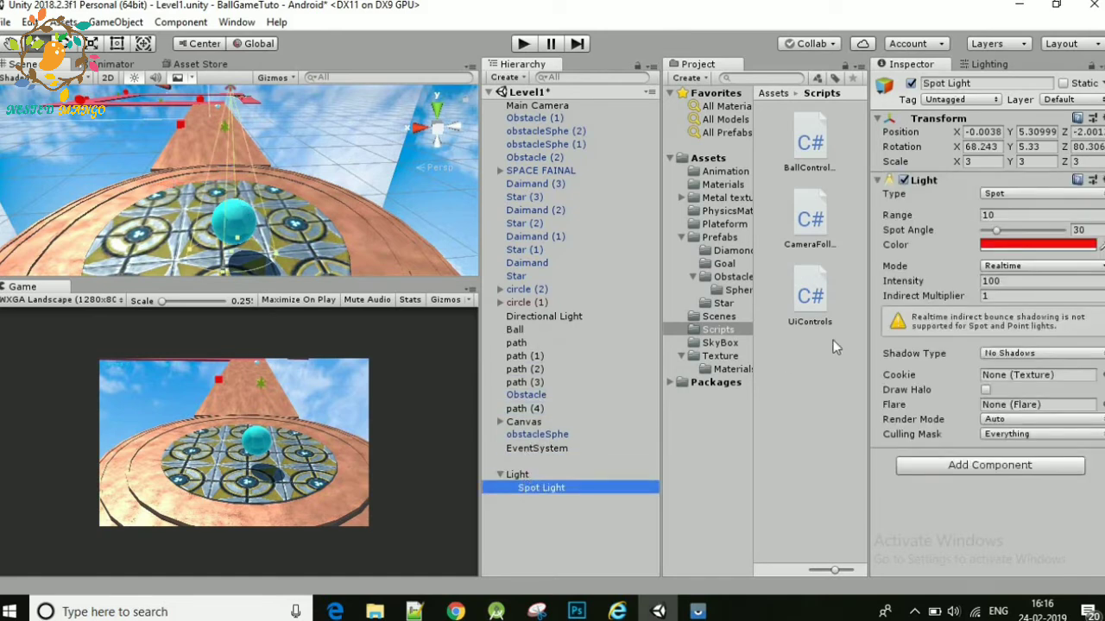
Step: Add the Camera Follow script to the Spot Light with Ball as its Target
left_click(949, 472)
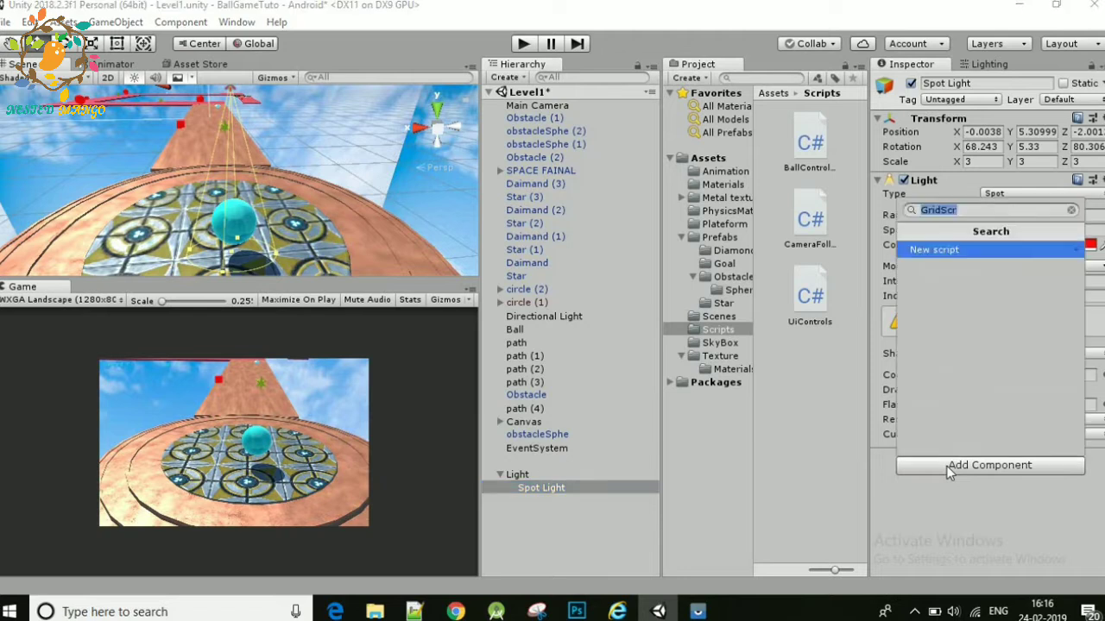
type("Came")
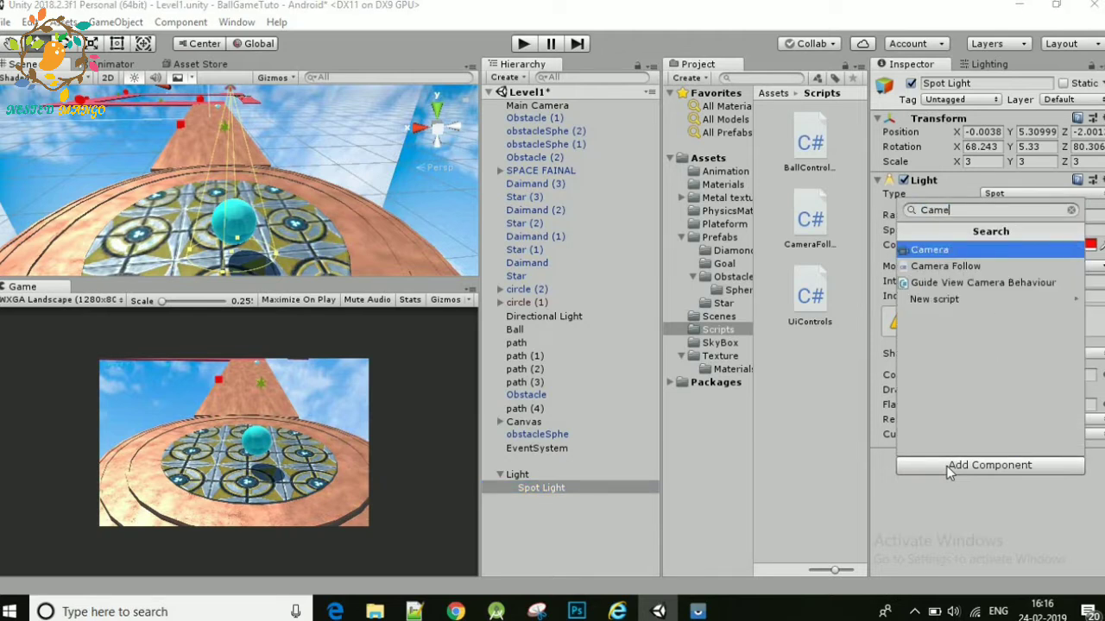
left_click(954, 268)
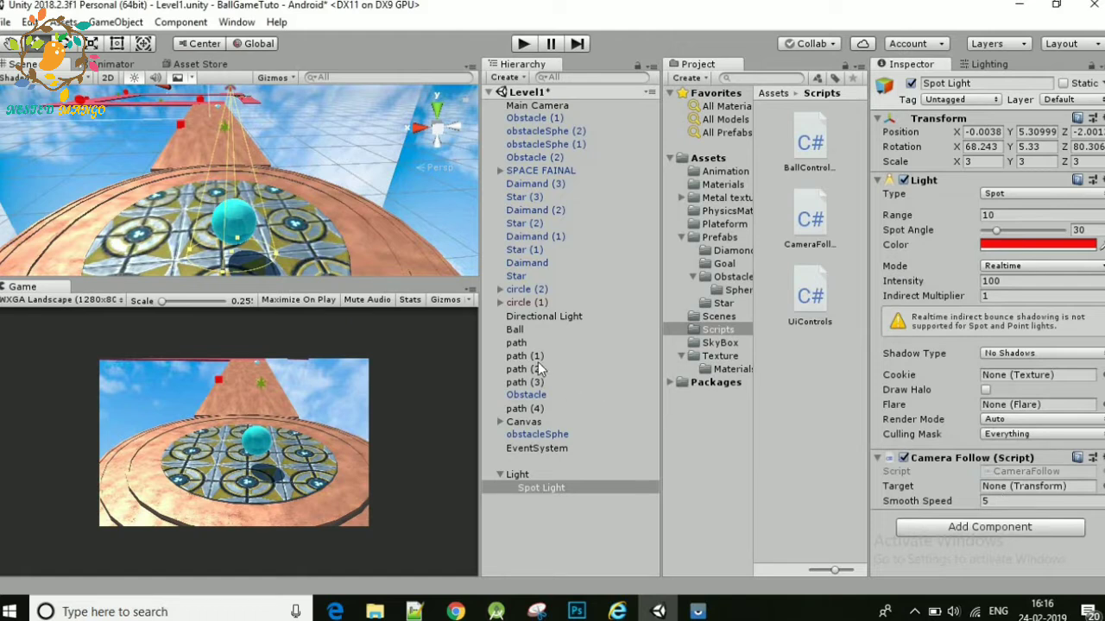
left_click_drag(514, 329, 1003, 490)
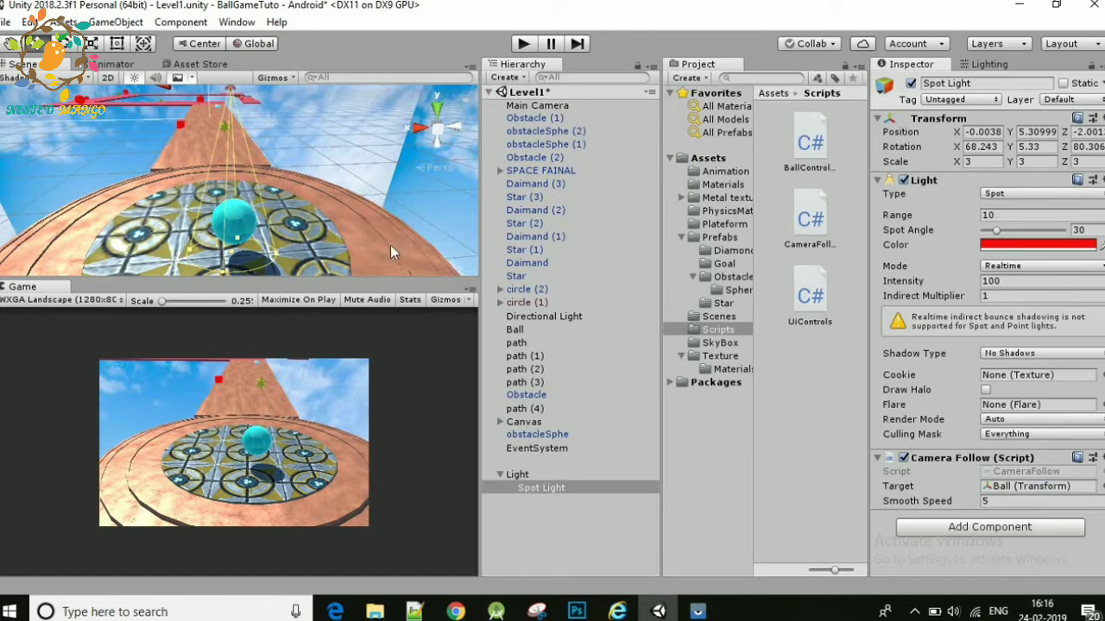
Step: Set the Spot Light's Range to 10.93
left_click(522, 335)
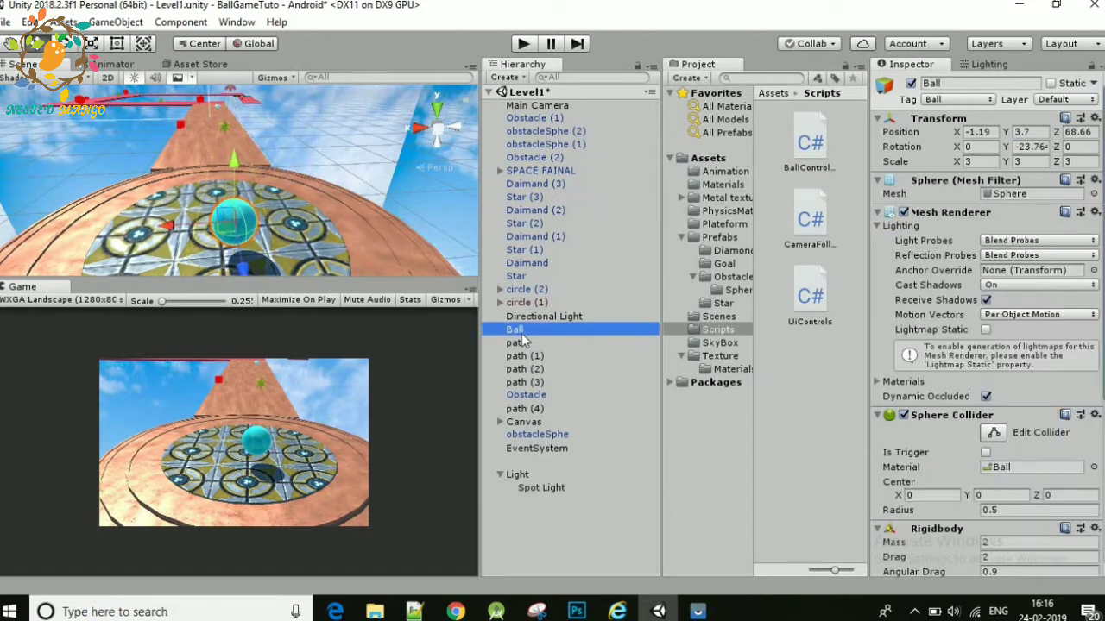
left_click(528, 491)
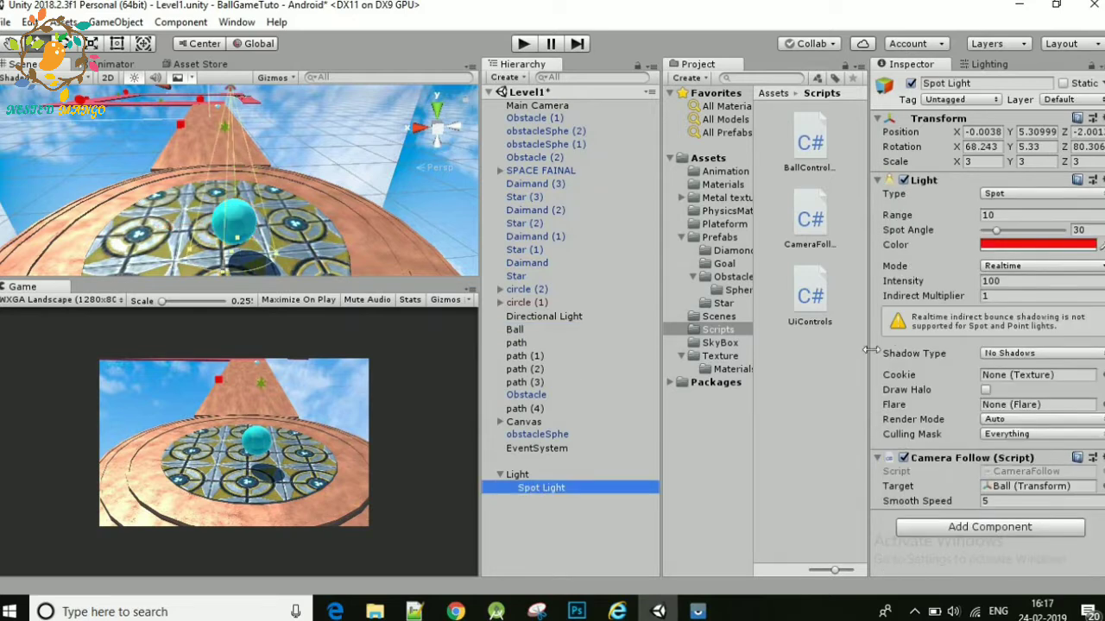
left_click(990, 215)
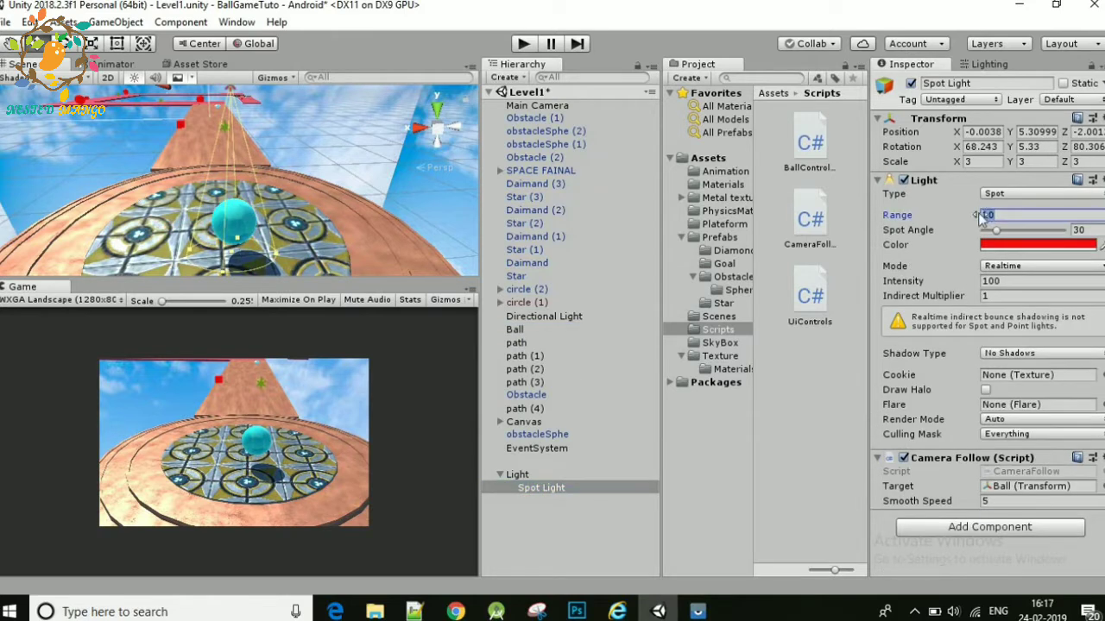
type(".54")
key("BackSpace")
key("BackSpace")
left_click_drag(291, 171, 218, 143, "alt")
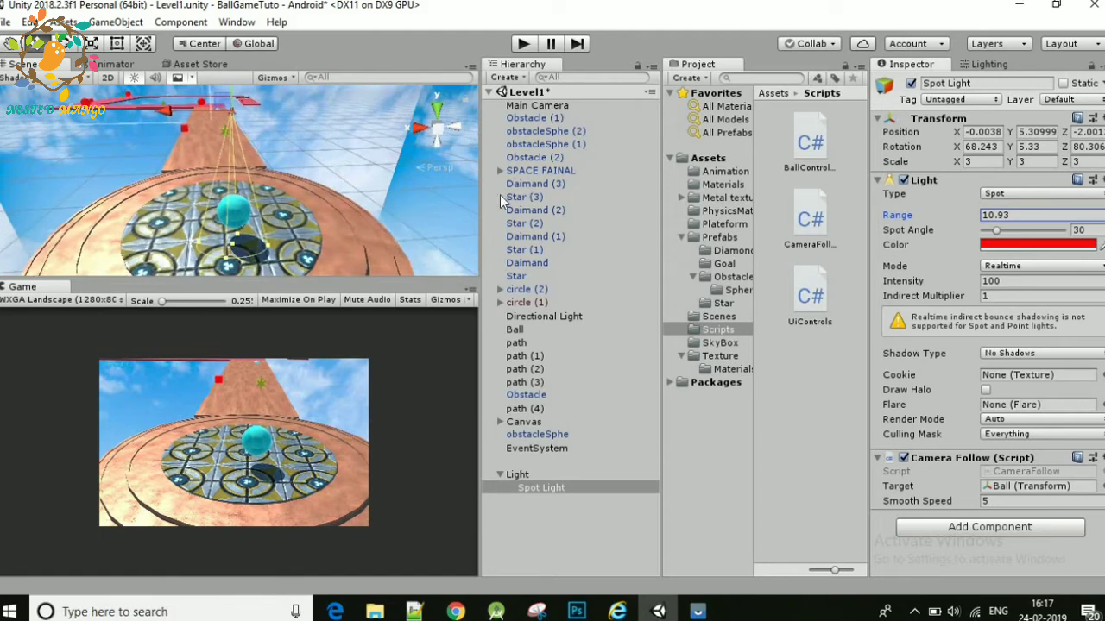
Step: Play-test Level1 to watch the red Spot Light follow the ball, then stop
left_click(524, 44)
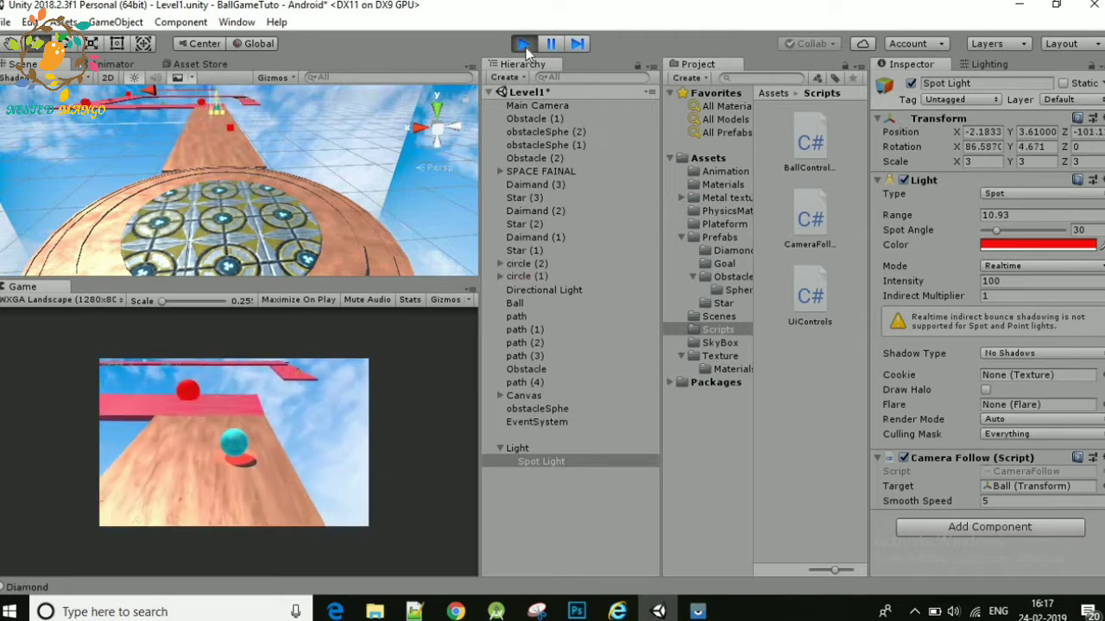
left_click(524, 44)
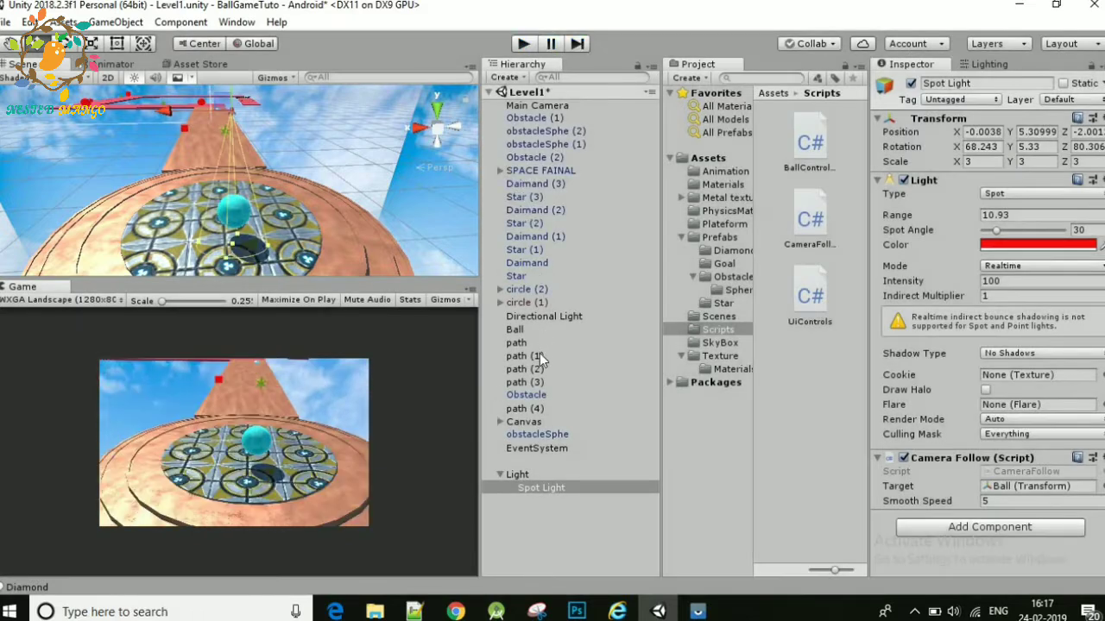
left_click(516, 332)
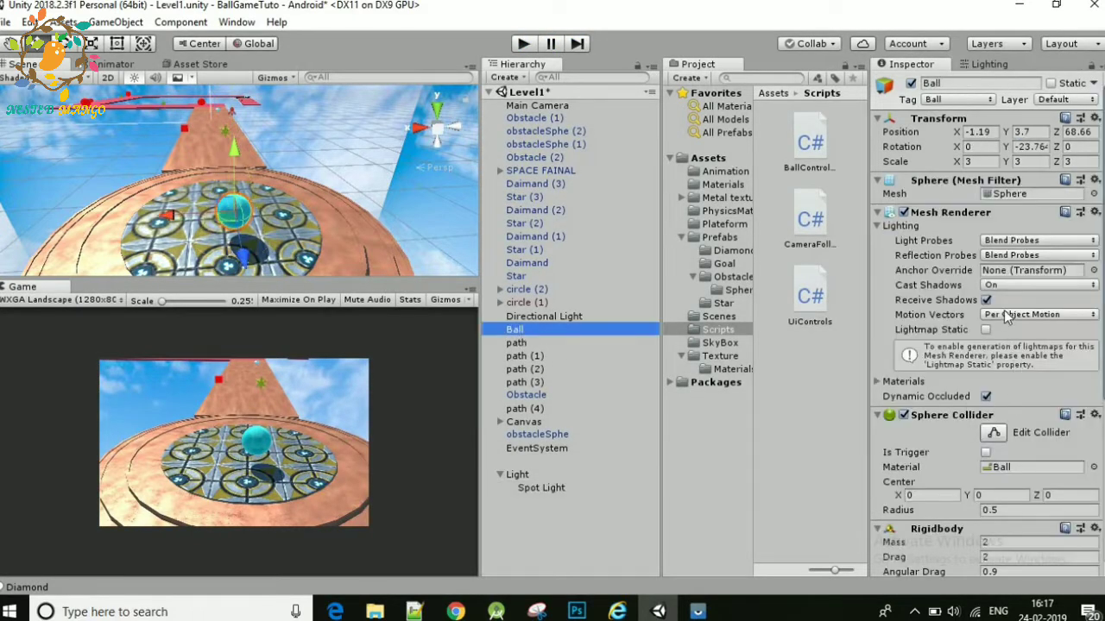
Step: Set the Ball's Mesh Renderer Cast Shadows to Off
scroll(1003, 310, "down", 3)
scroll(1004, 310, "up", 3)
left_click(1021, 284)
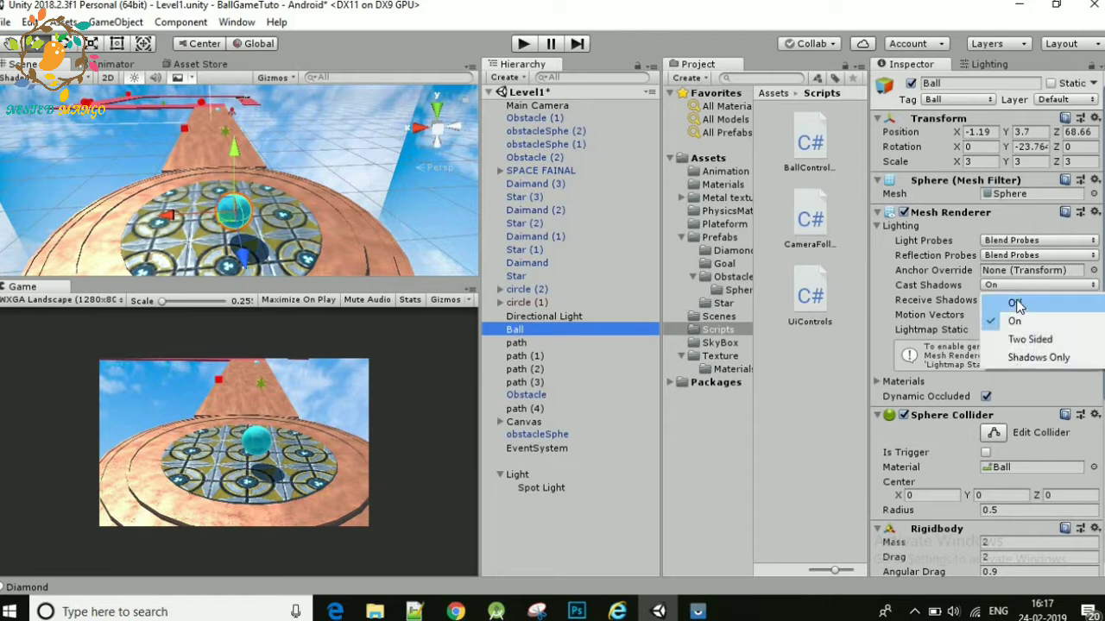
left_click(1016, 304)
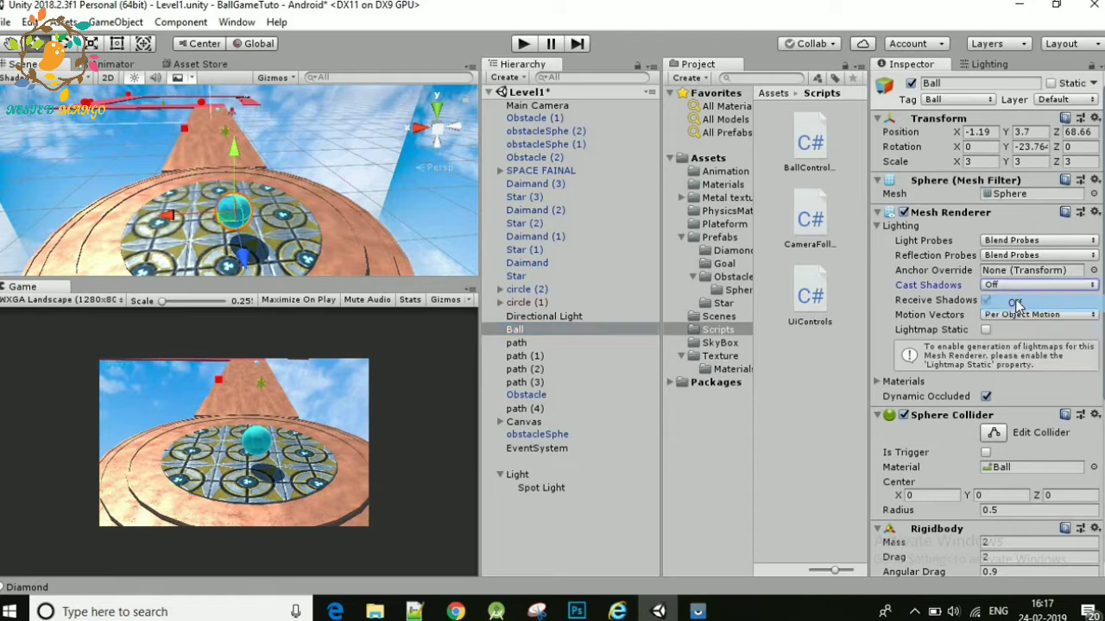
Step: Run Level1 and roll the ball forward along the track with the Up arrow
left_click(524, 44)
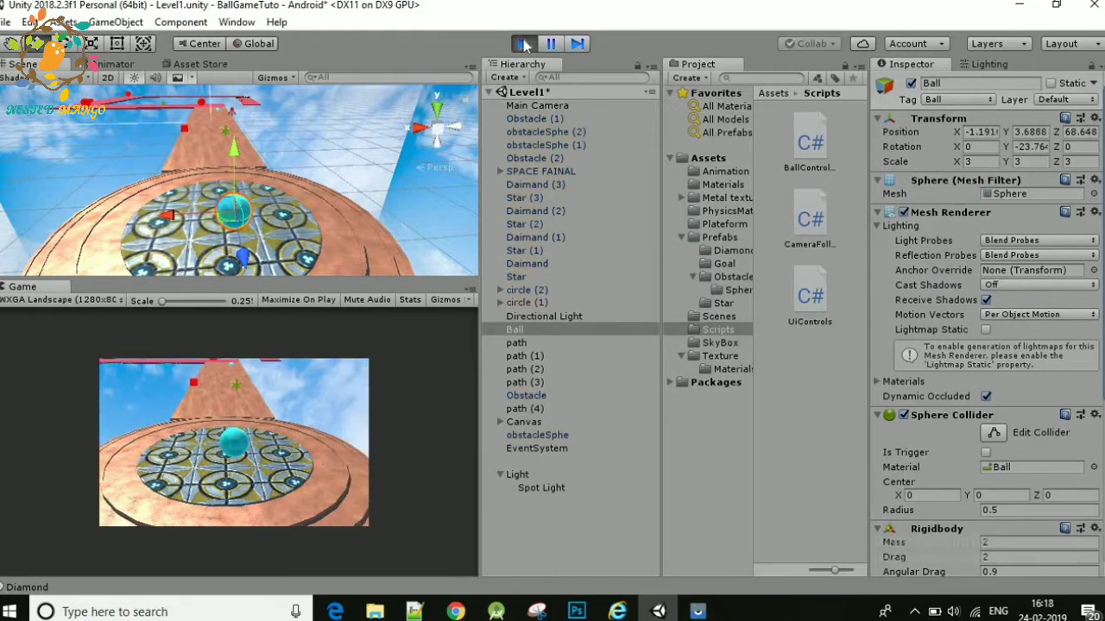
key("Up")
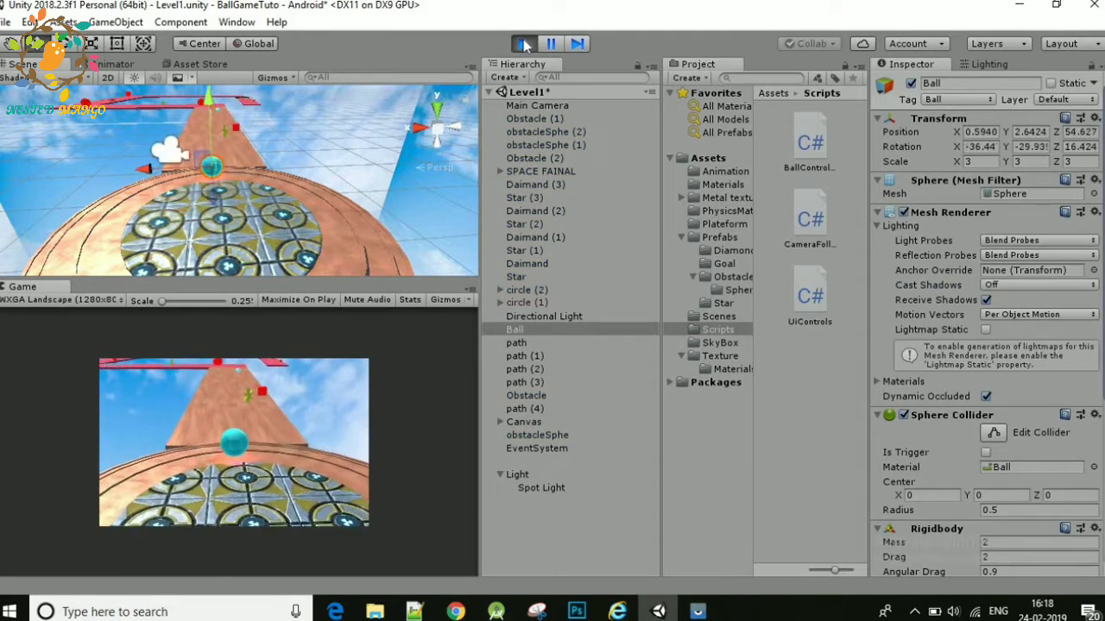
key("Up")
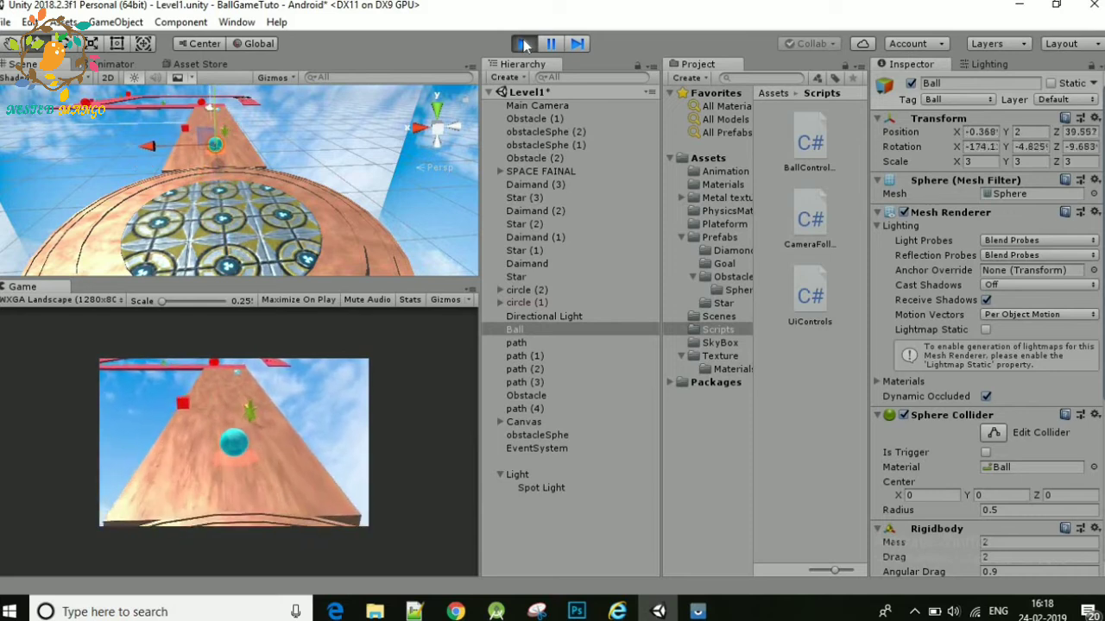
key("Up")
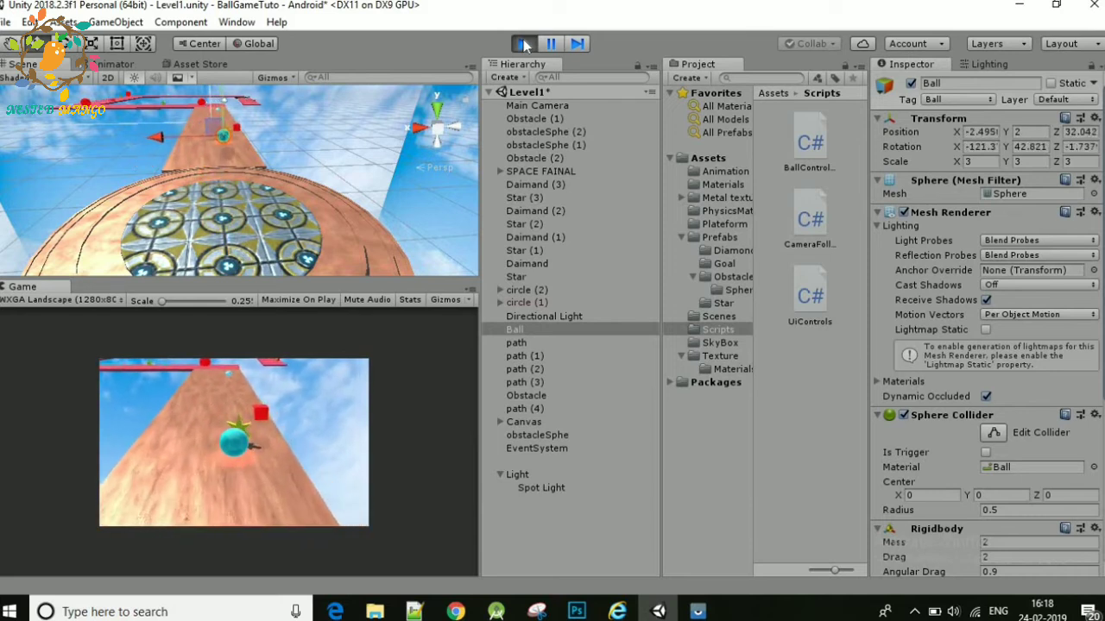
key("Up")
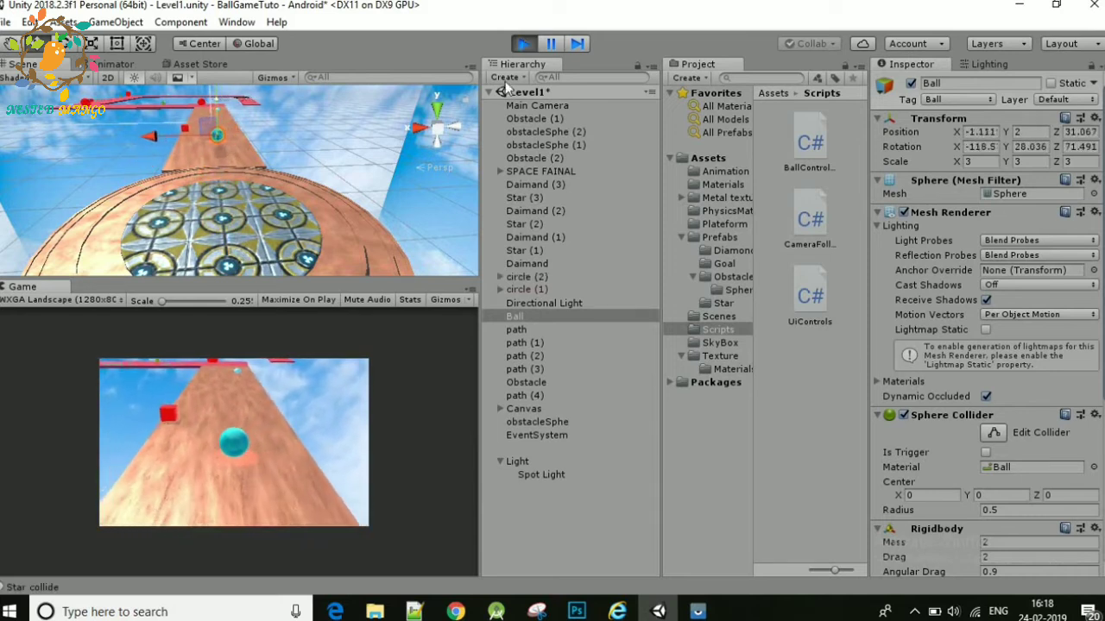
left_click(542, 473)
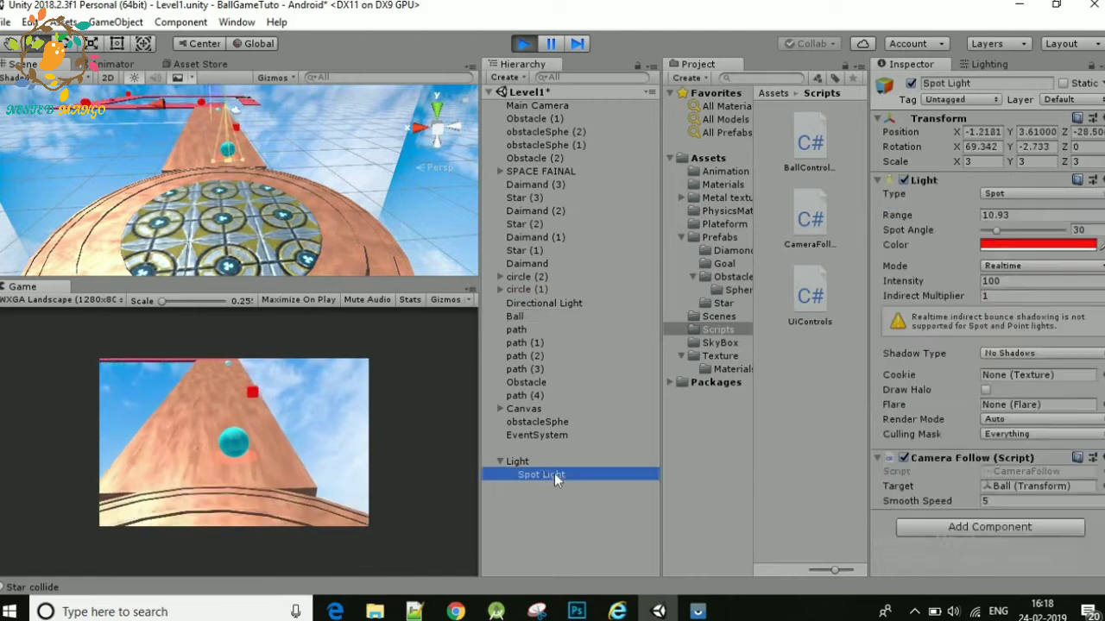
Step: Try several blue shades for the Spot Light's colour, from dull and near-white to bright and dark
left_click(1027, 247)
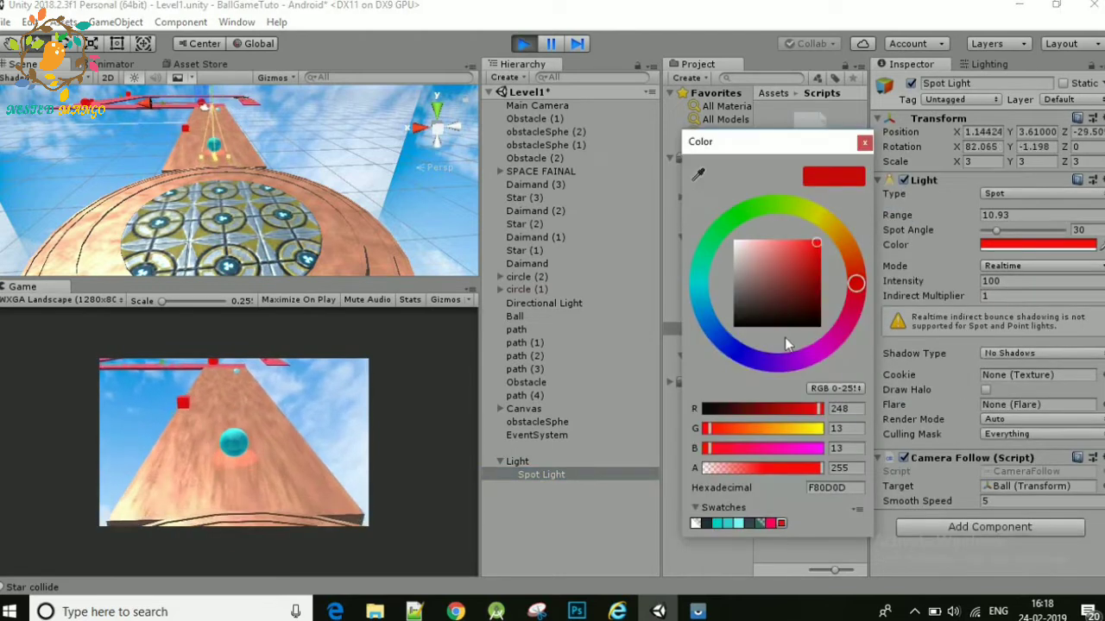
left_click(737, 349)
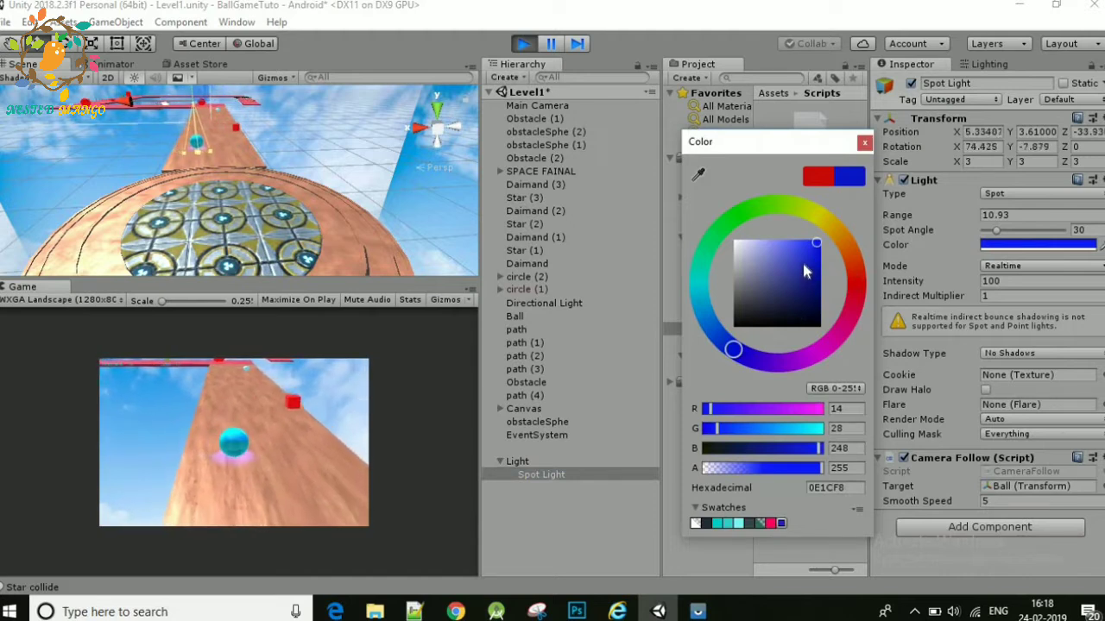
left_click(780, 271)
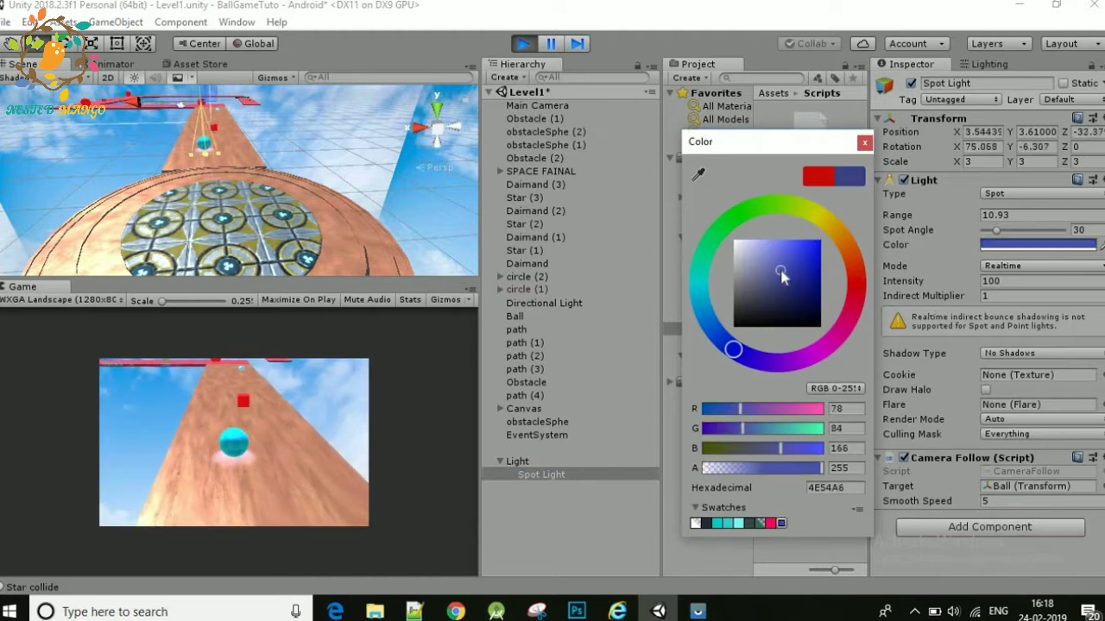
left_click(737, 247)
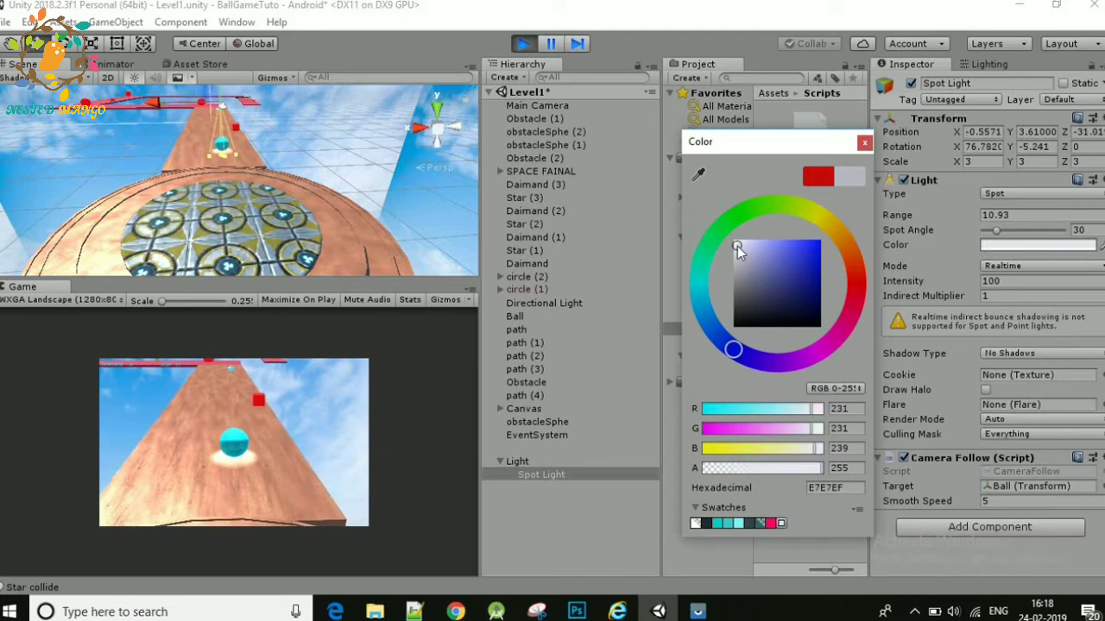
left_click(804, 256)
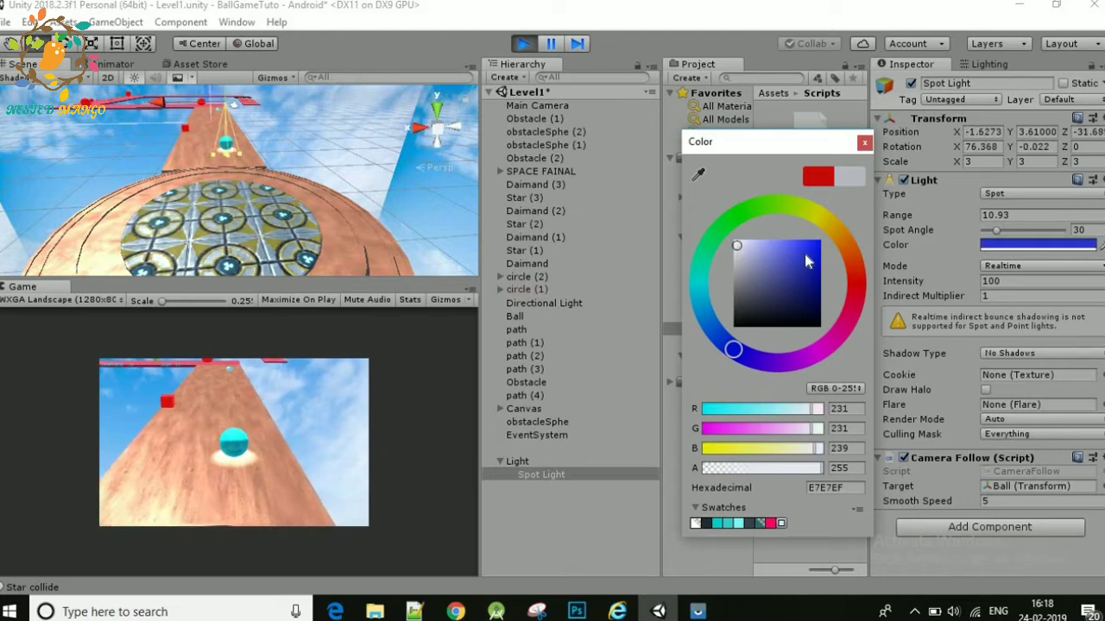
left_click(814, 245)
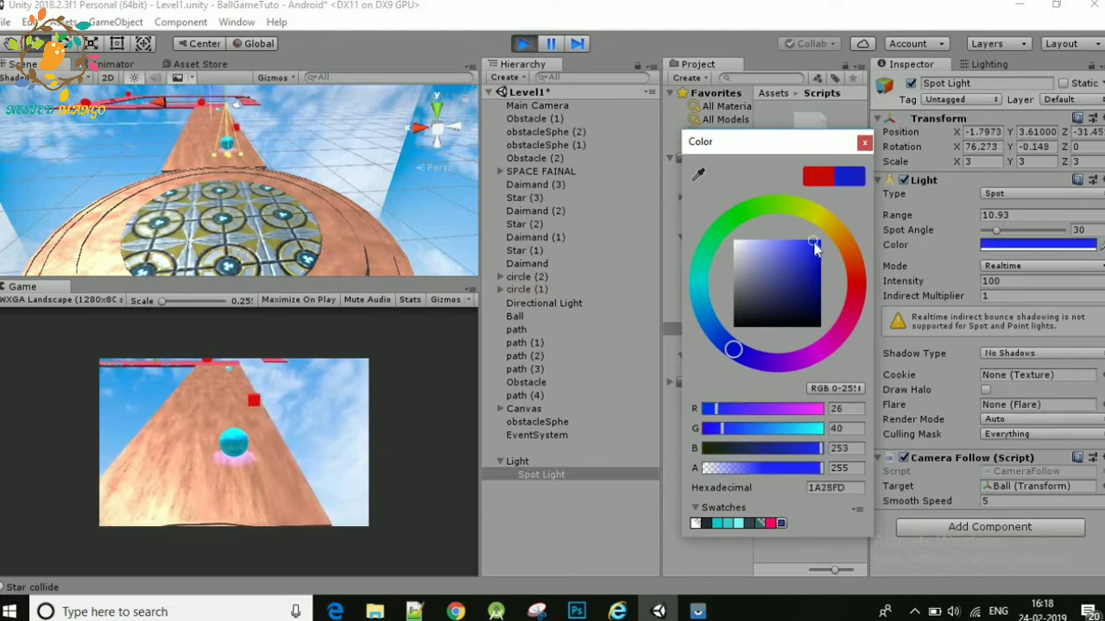
left_click(814, 302)
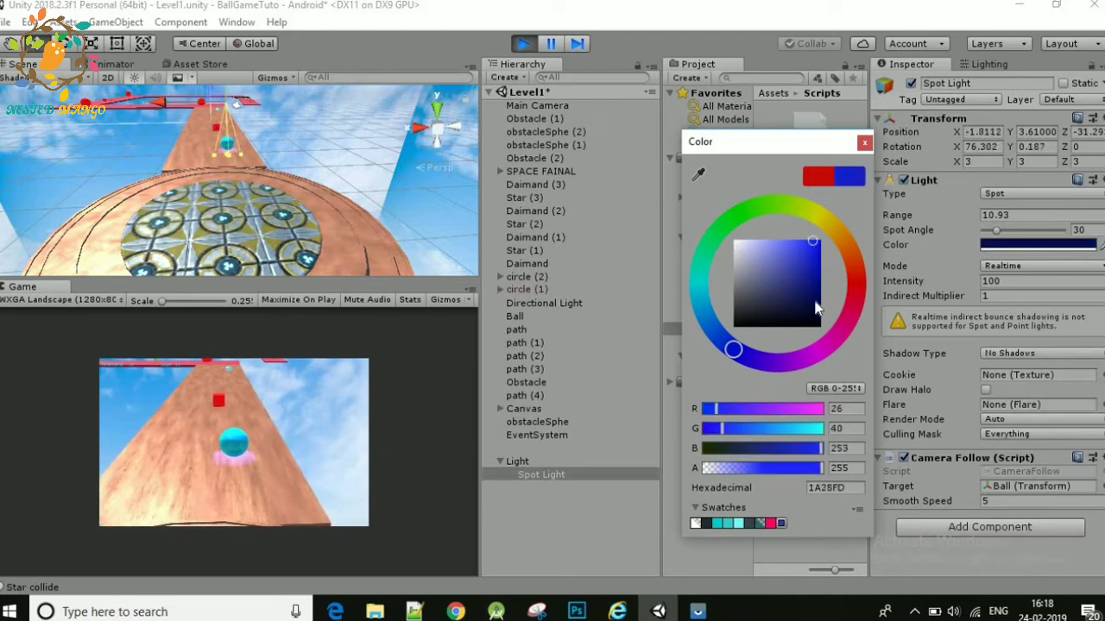
left_click(815, 243)
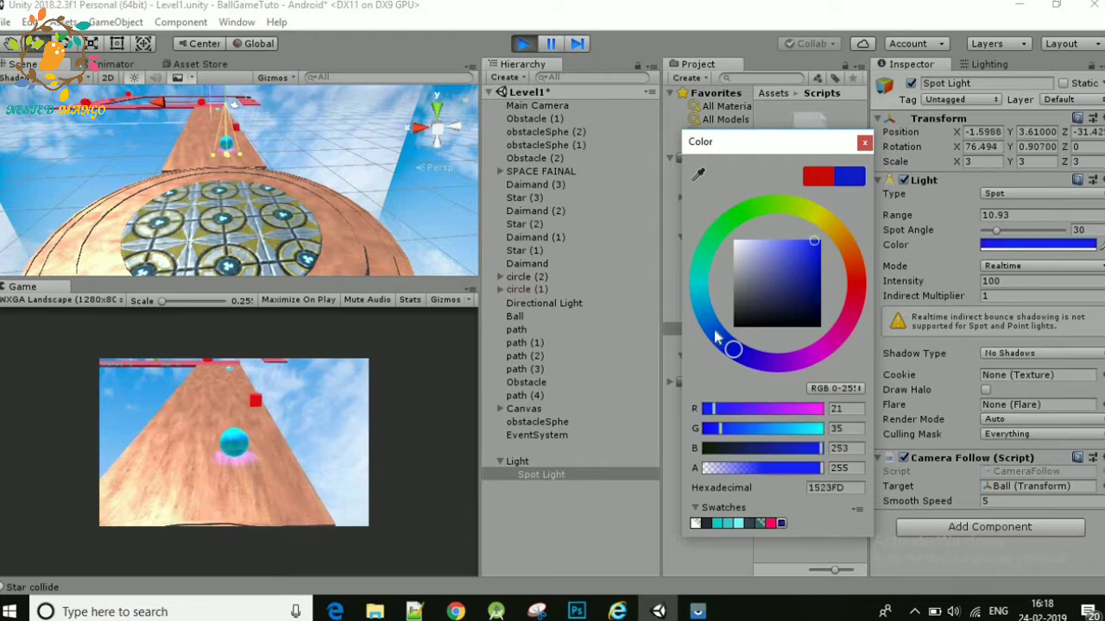
left_click_drag(716, 339, 713, 329)
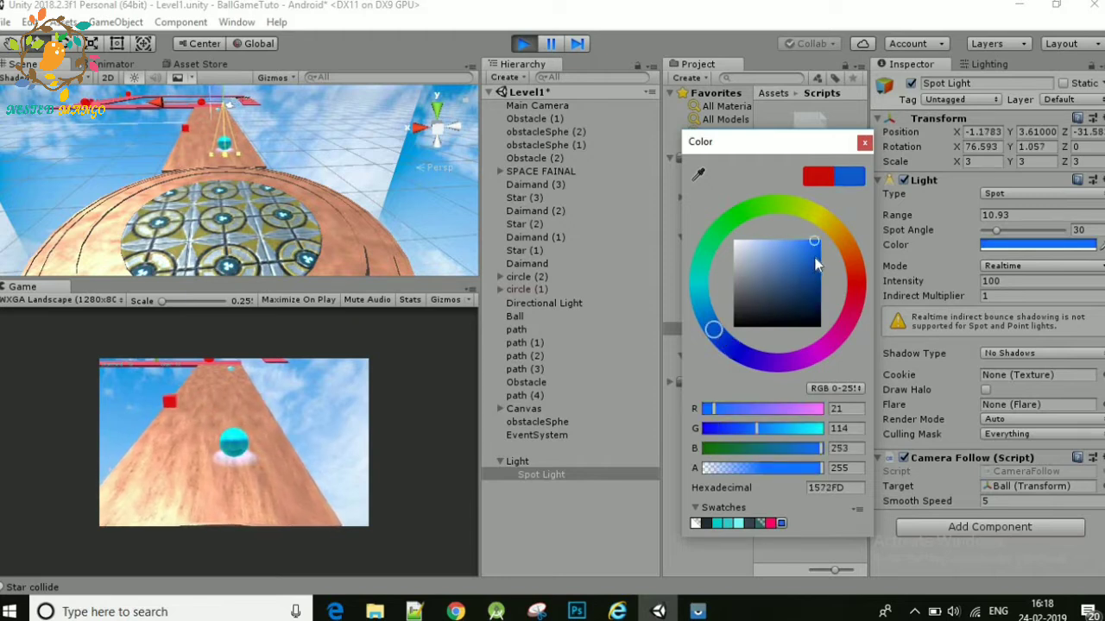
Step: Cycle through blue-violet, magenta, red, yellow-green and cyan, settling on dull red-orange B53F28
left_click(744, 359)
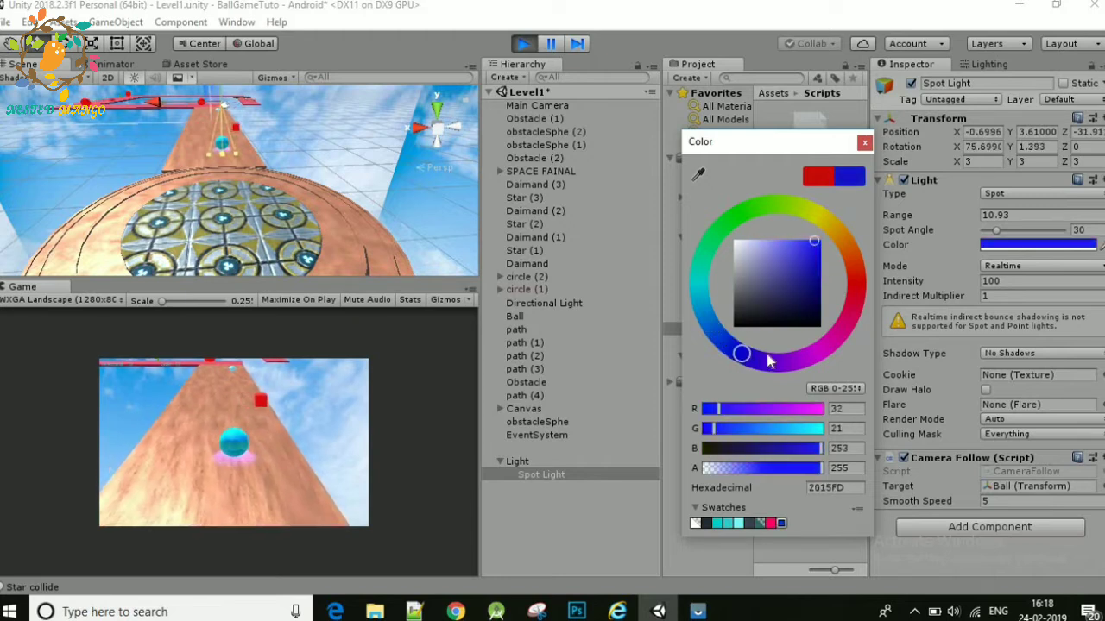
left_click(840, 324)
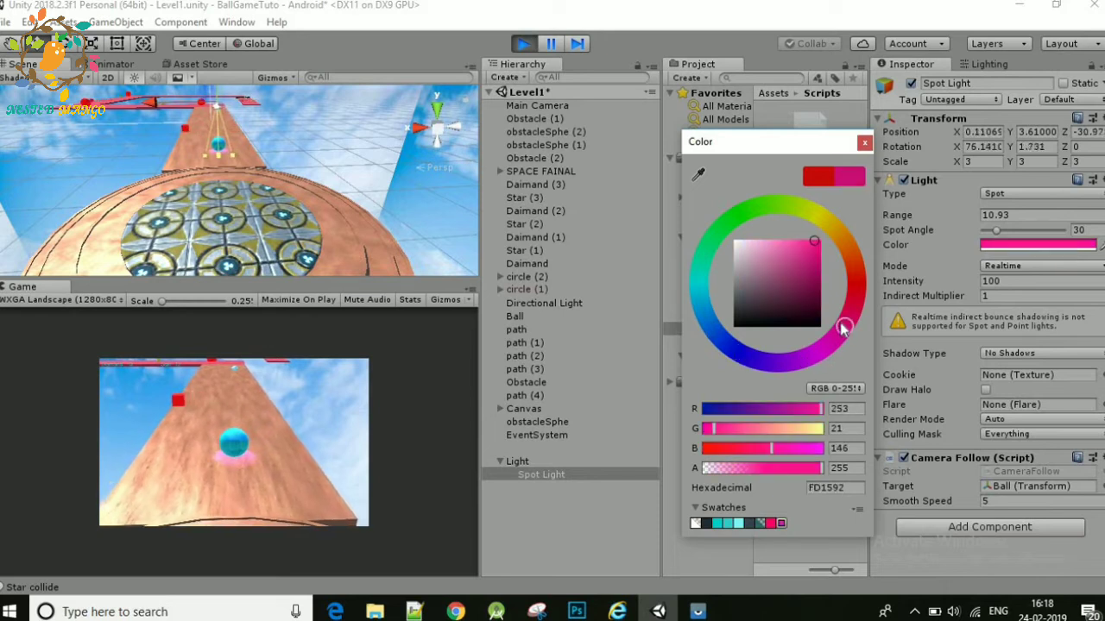
left_click(857, 293)
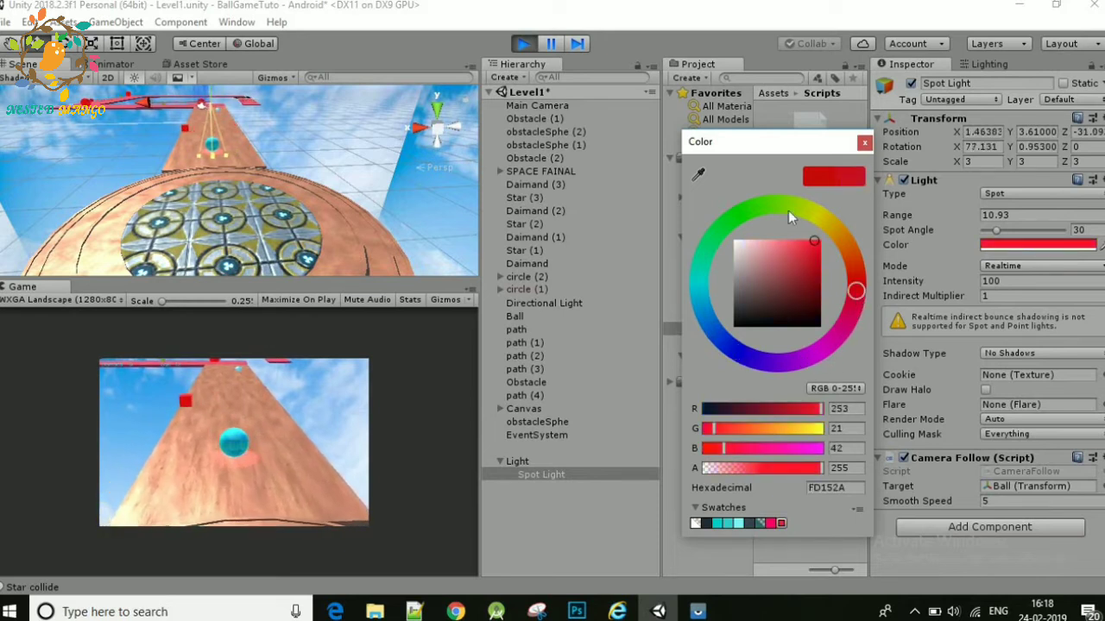
left_click(788, 211)
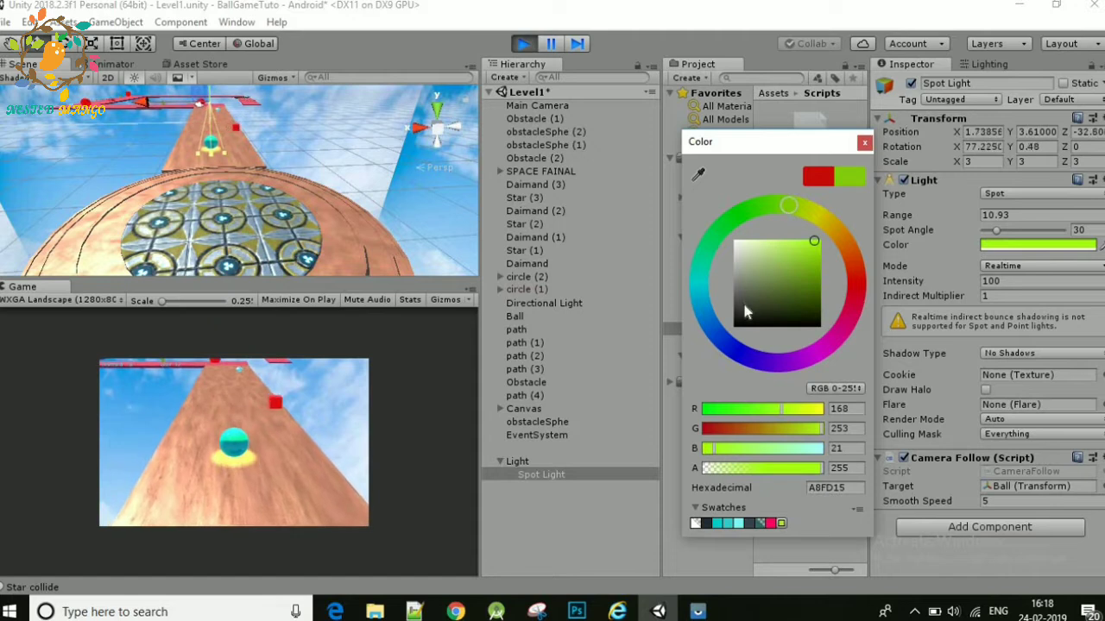
left_click(698, 290)
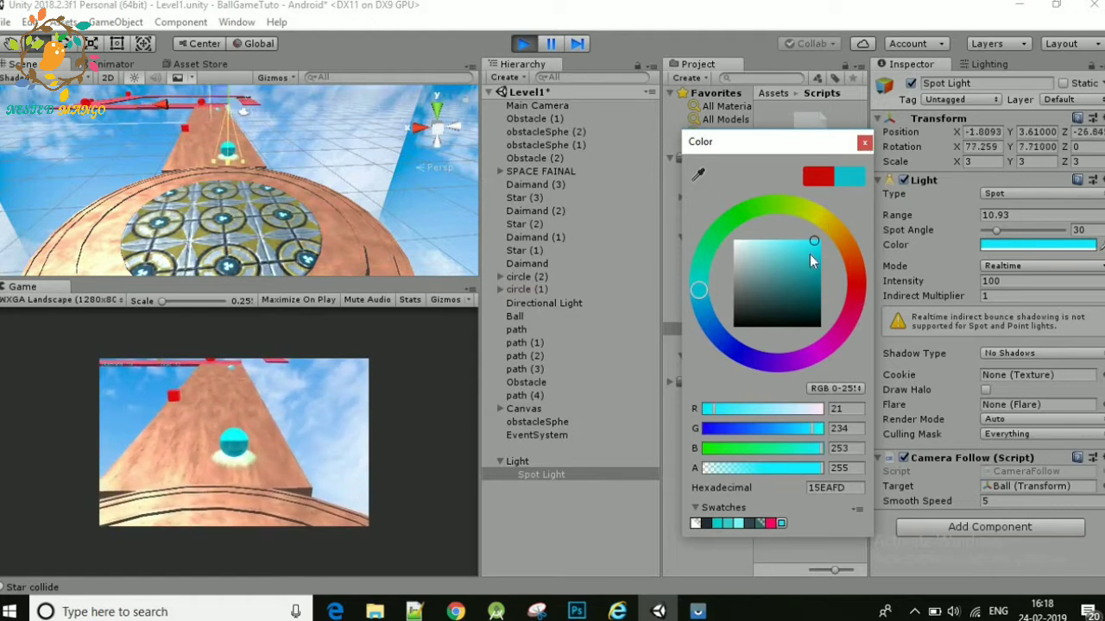
left_click(854, 270)
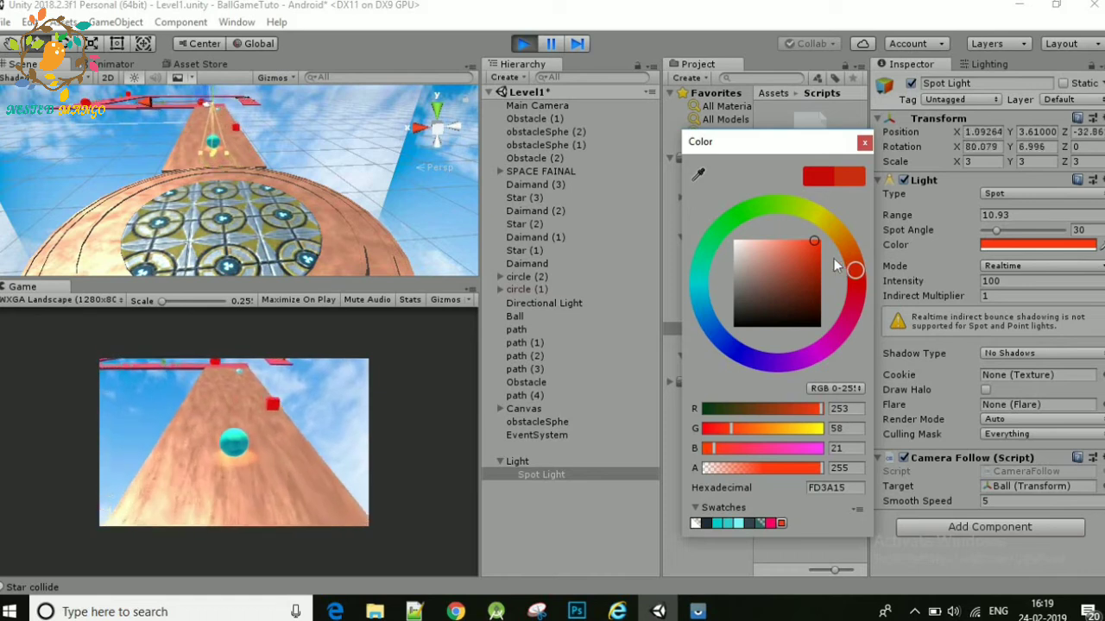
left_click(802, 265)
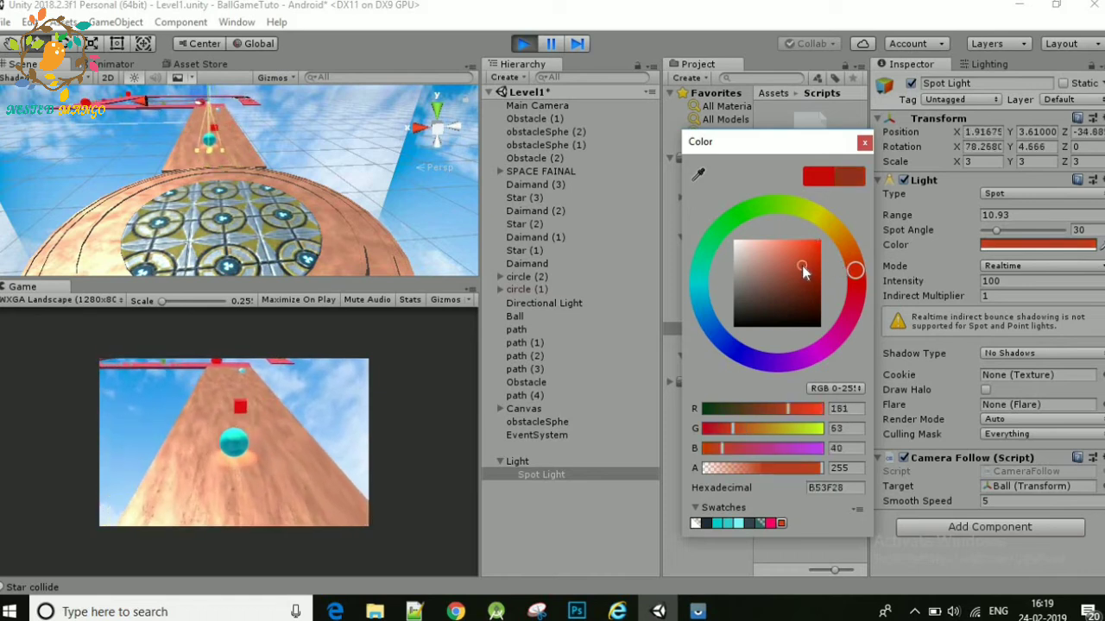
left_click(865, 144)
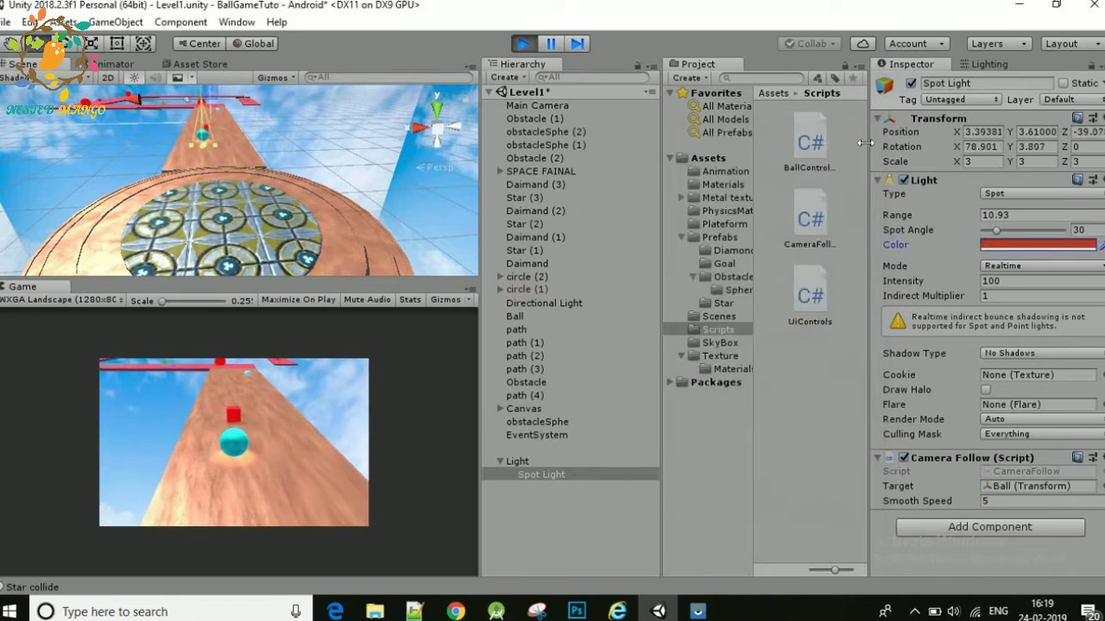
Step: Stop the game, run one more test, stop it again, and select the Spot Light
left_click(519, 50)
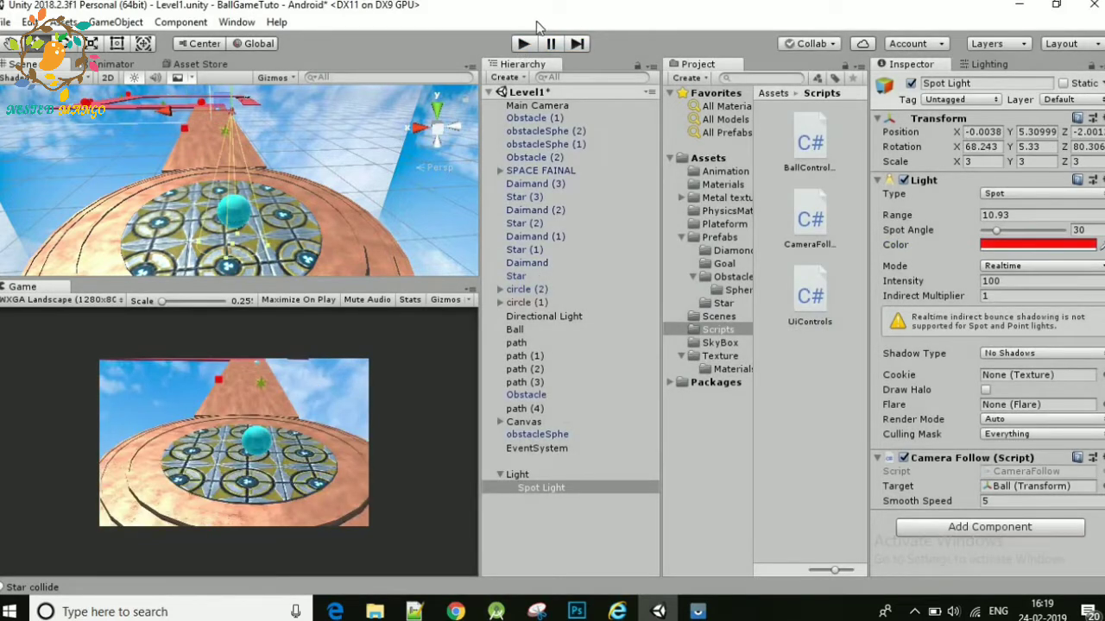
left_click(523, 45)
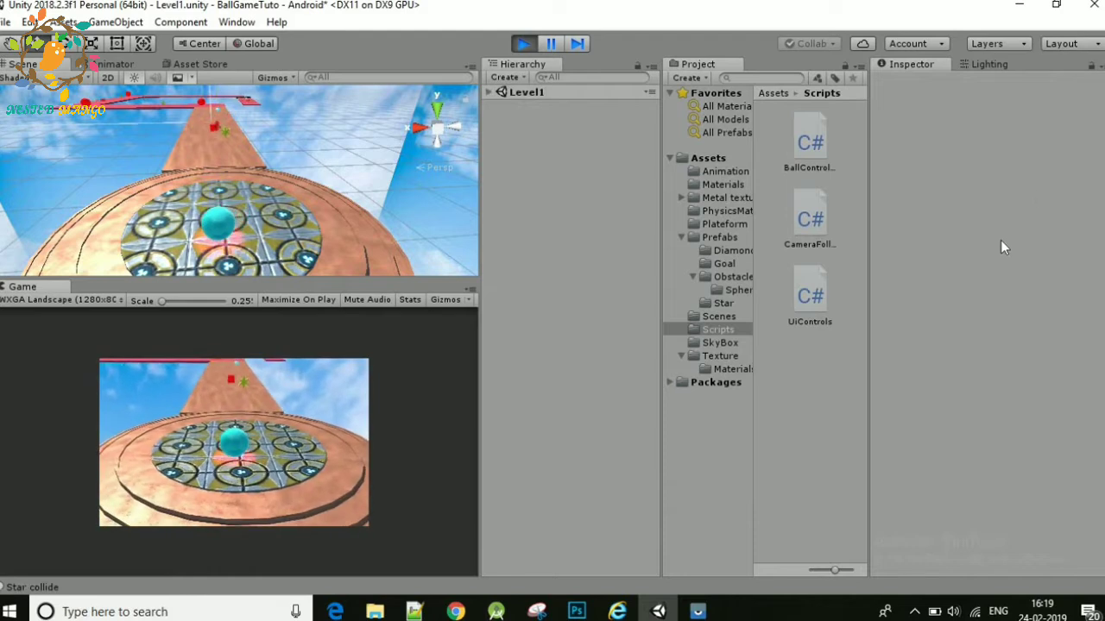
left_click(523, 43)
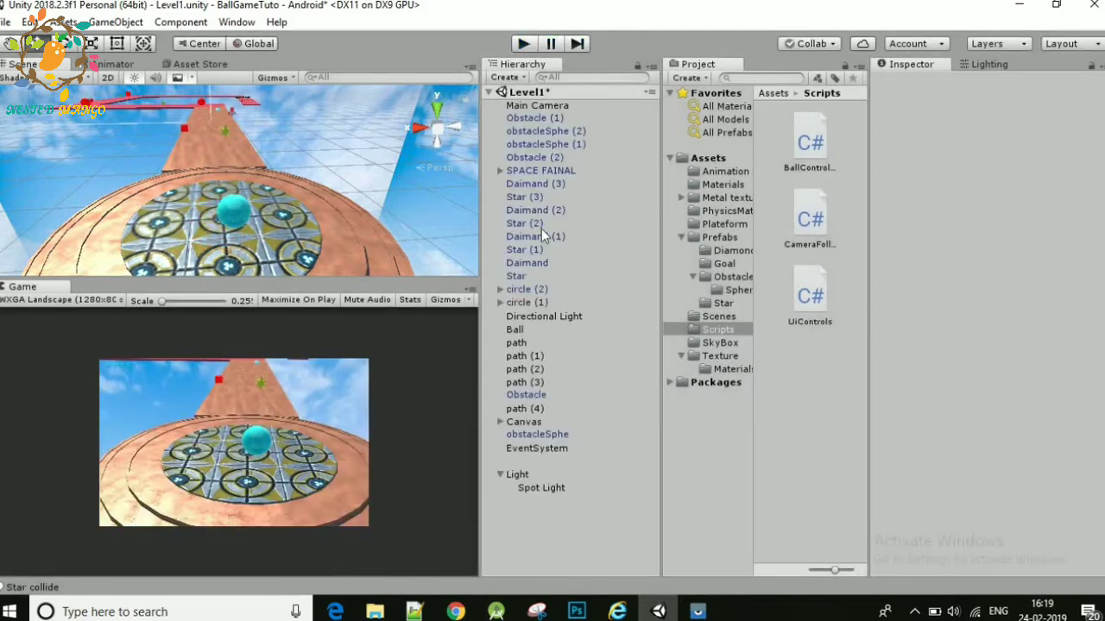
left_click(553, 487)
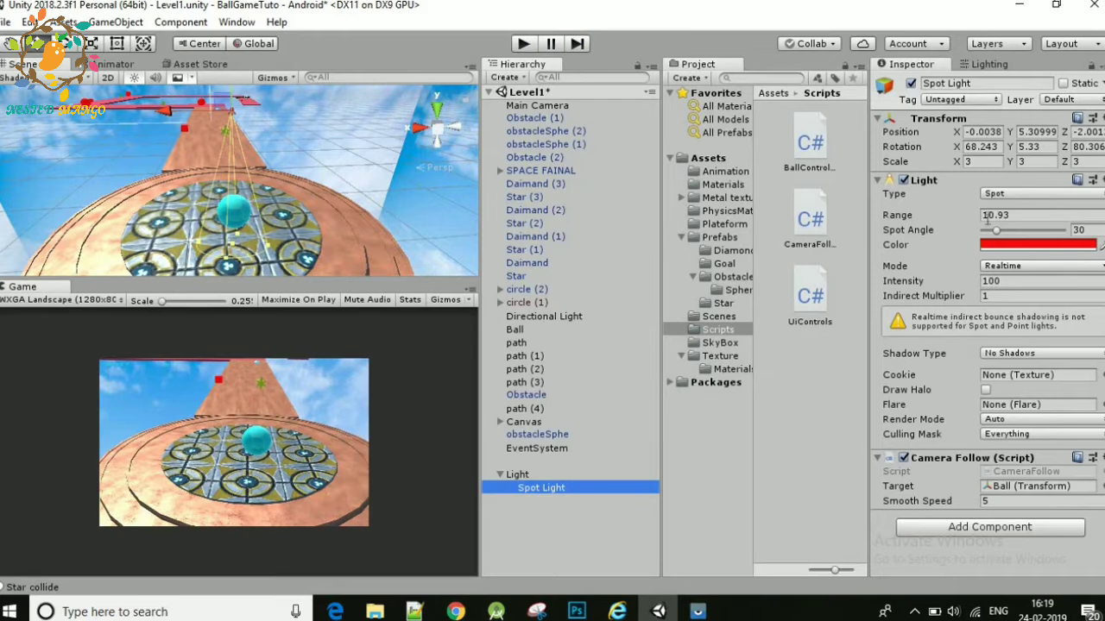
Step: Set the Spot Light's range to 15
left_click(1017, 215)
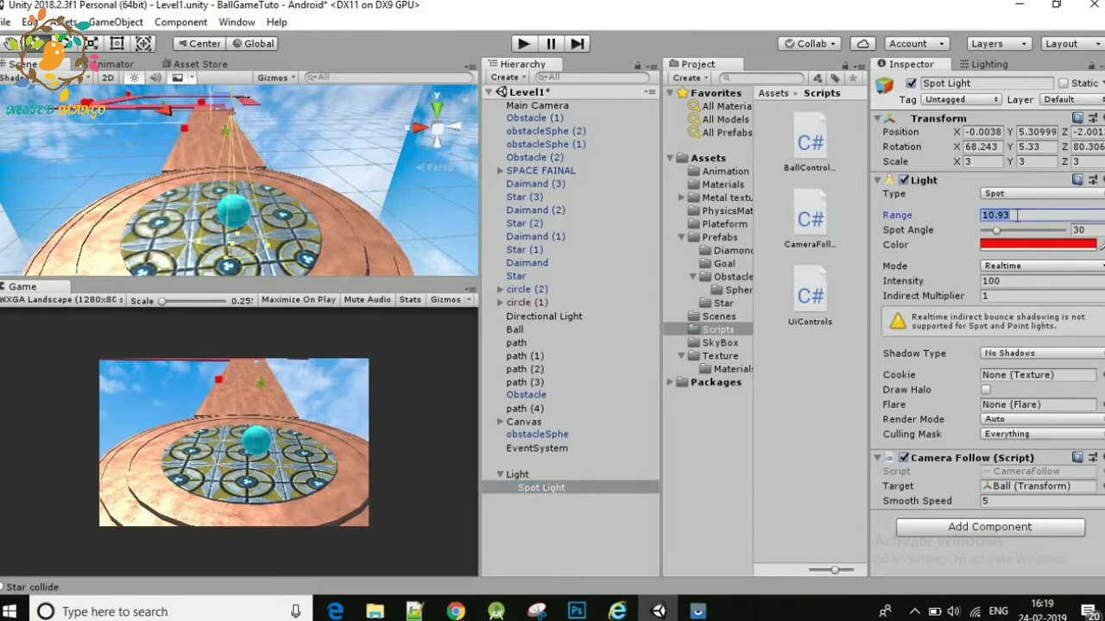
type("15")
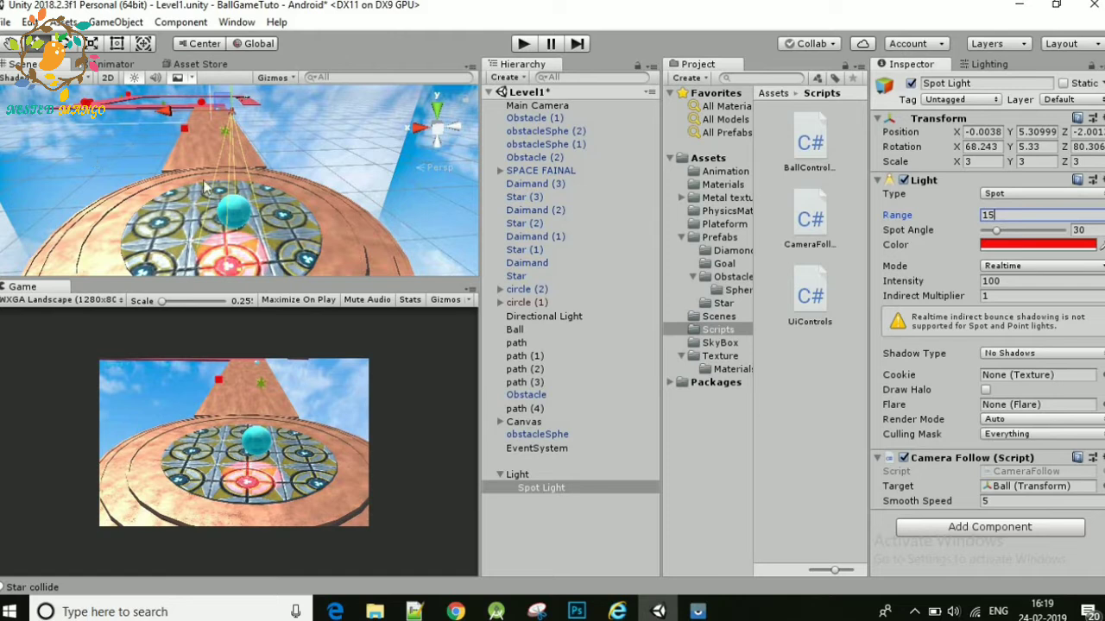
scroll(277, 155, "down", 5)
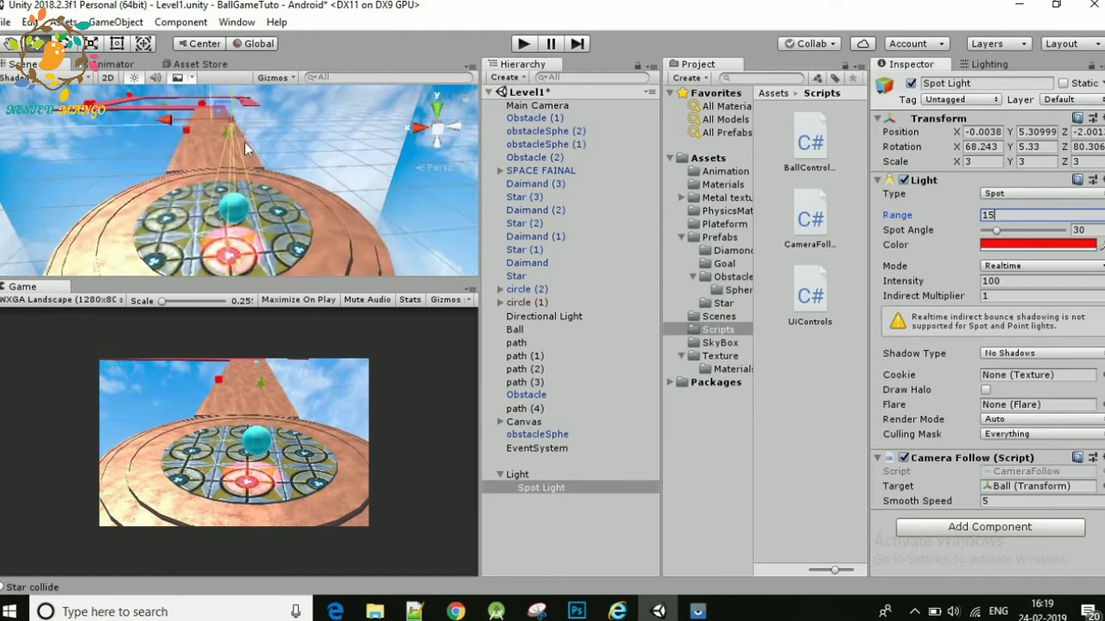
Step: Move the Spot Light back over the platform centre along X and start a test run
left_click_drag(239, 138, 240, 128)
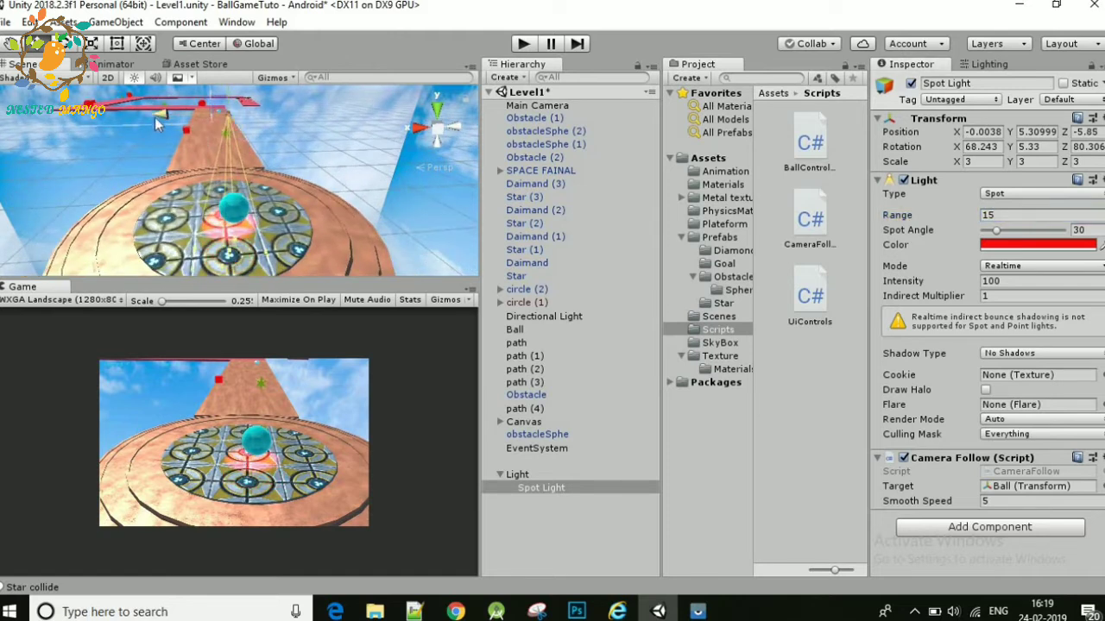
mouse_move(167, 119)
left_mouse_down()
mouse_move(191, 131)
mouse_move(246, 124)
left_mouse_up()
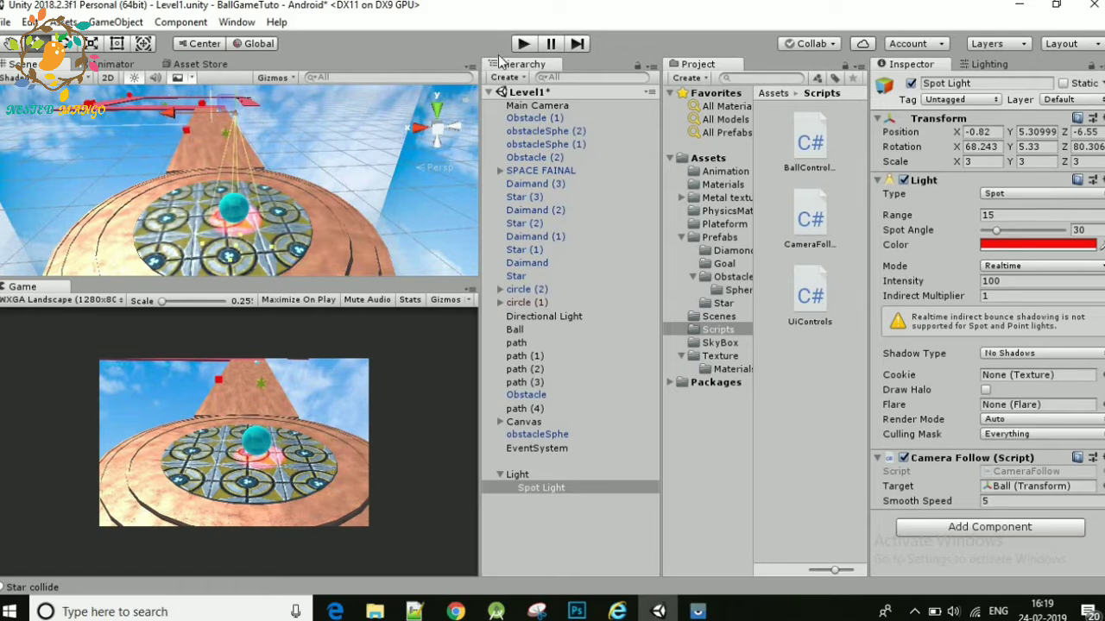
left_click(524, 45)
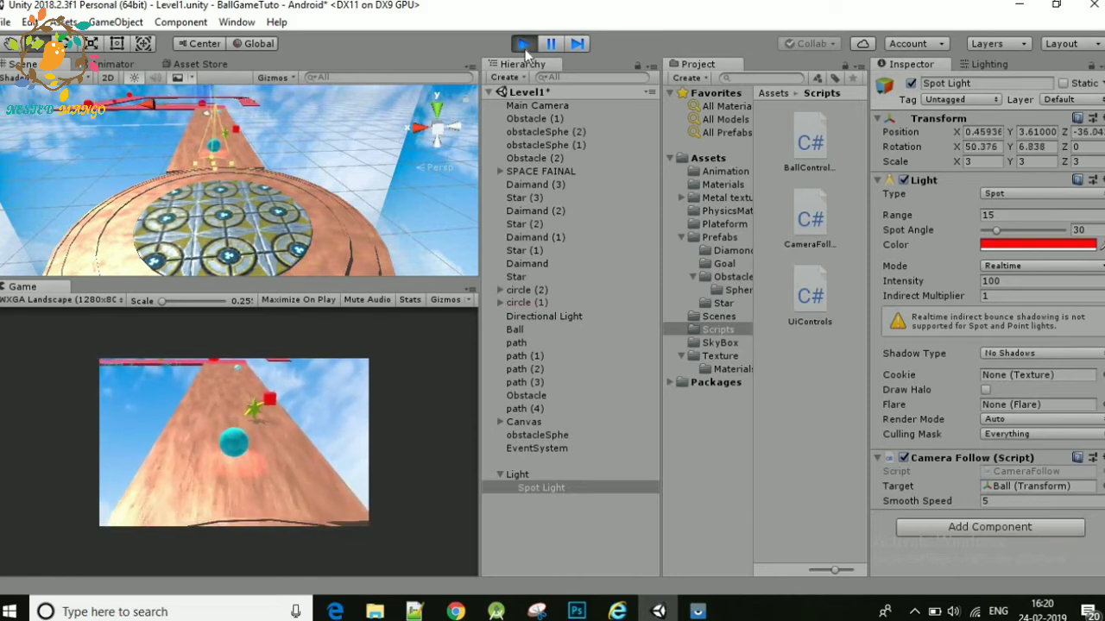
Step: Stop the test run and change the Spot Light's range to 12
left_click(525, 48)
left_click(997, 217)
type("12")
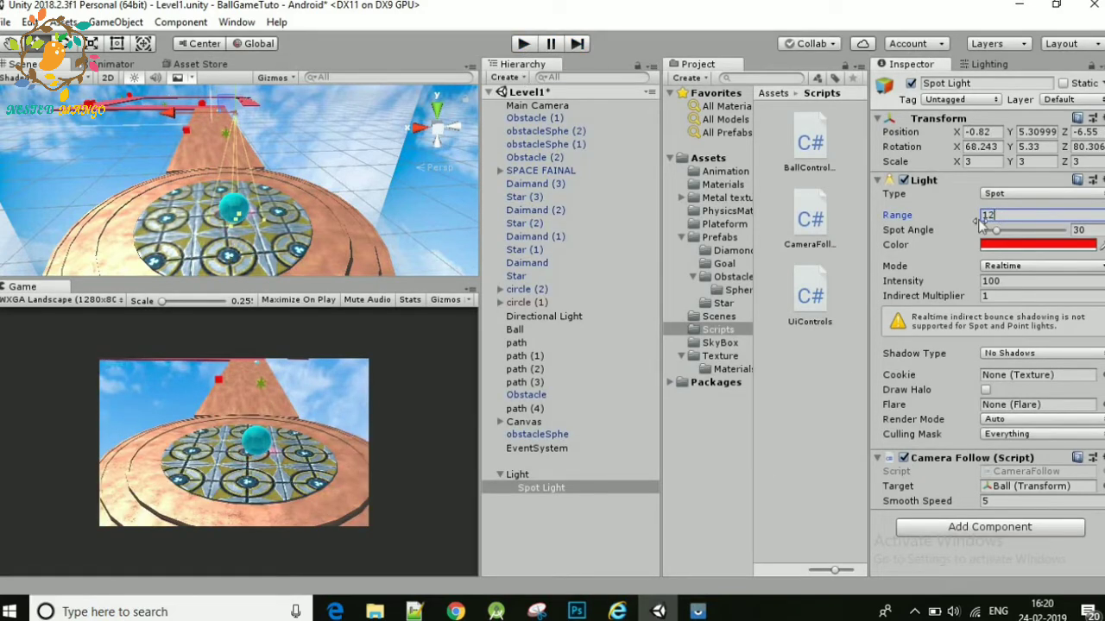
scroll(246, 173, "up", 5)
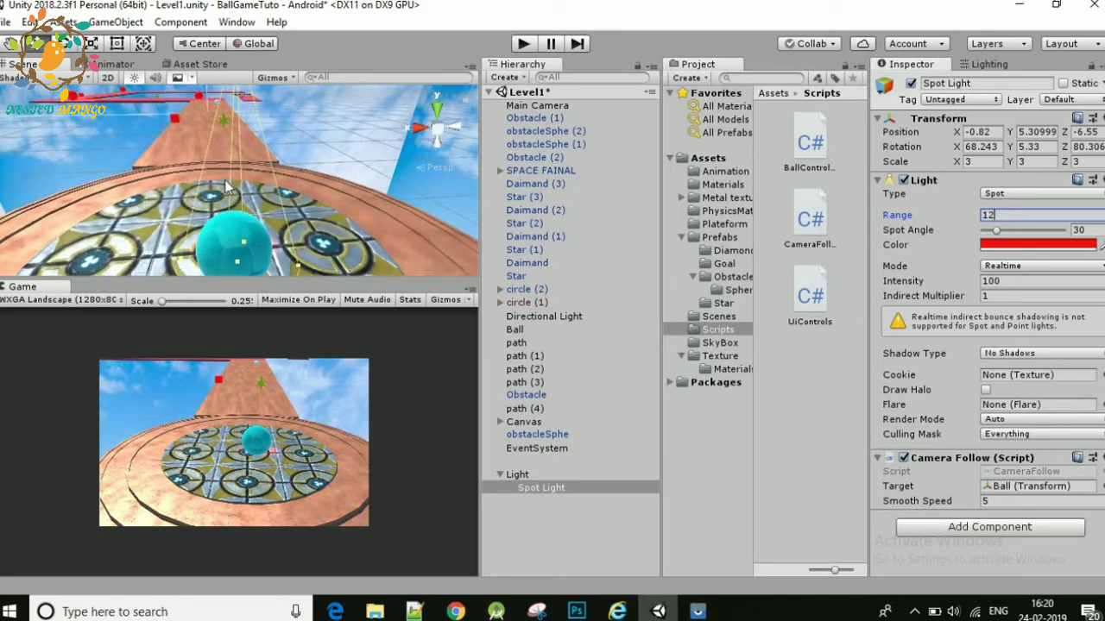
scroll(220, 190, "up", 1)
Step: Nudge the Spot Light slightly along Z, save Level1, and play-test it with Ctrl+P to stop
mouse_move(162, 250)
left_mouse_down("alt")
mouse_move(308, 188)
mouse_move(207, 158)
left_mouse_up("alt")
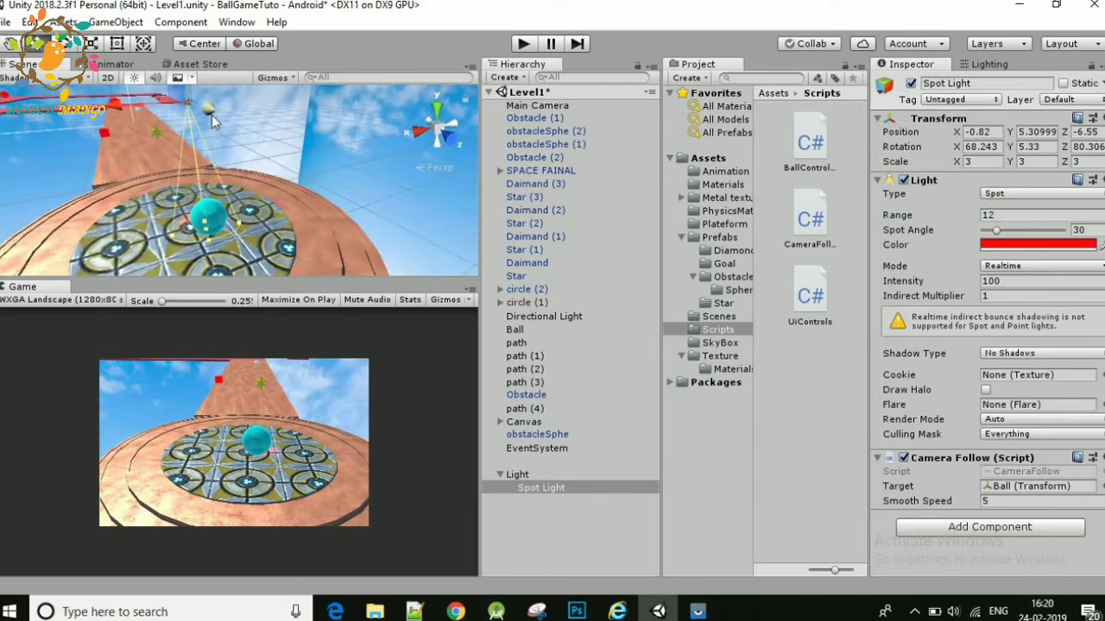
left_click_drag(207, 157, 216, 121)
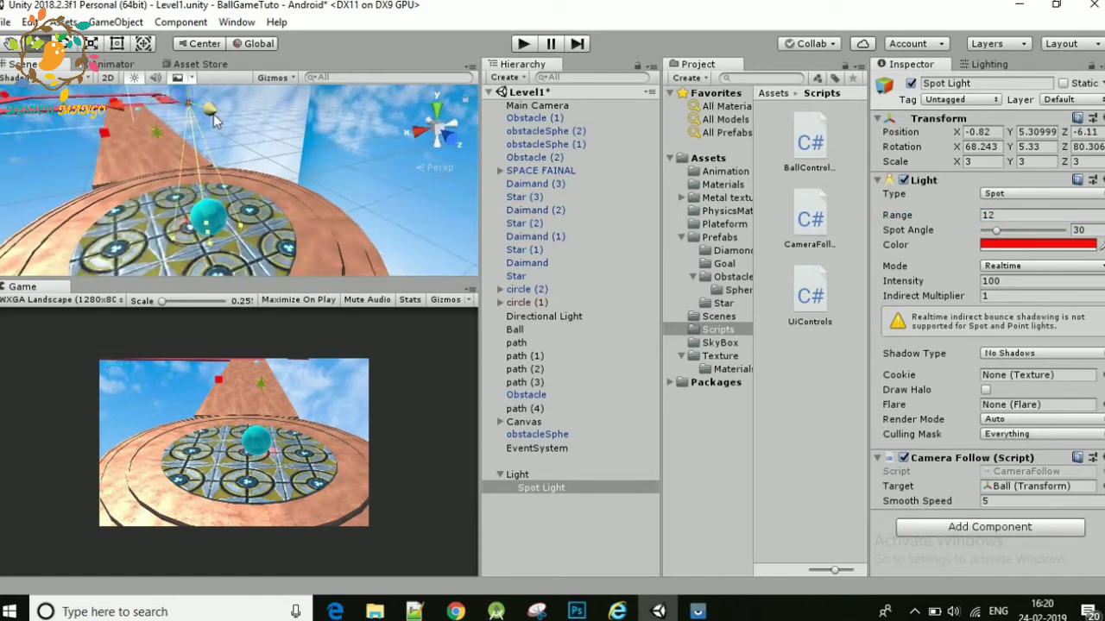
key("ctrl+s")
left_click(523, 45)
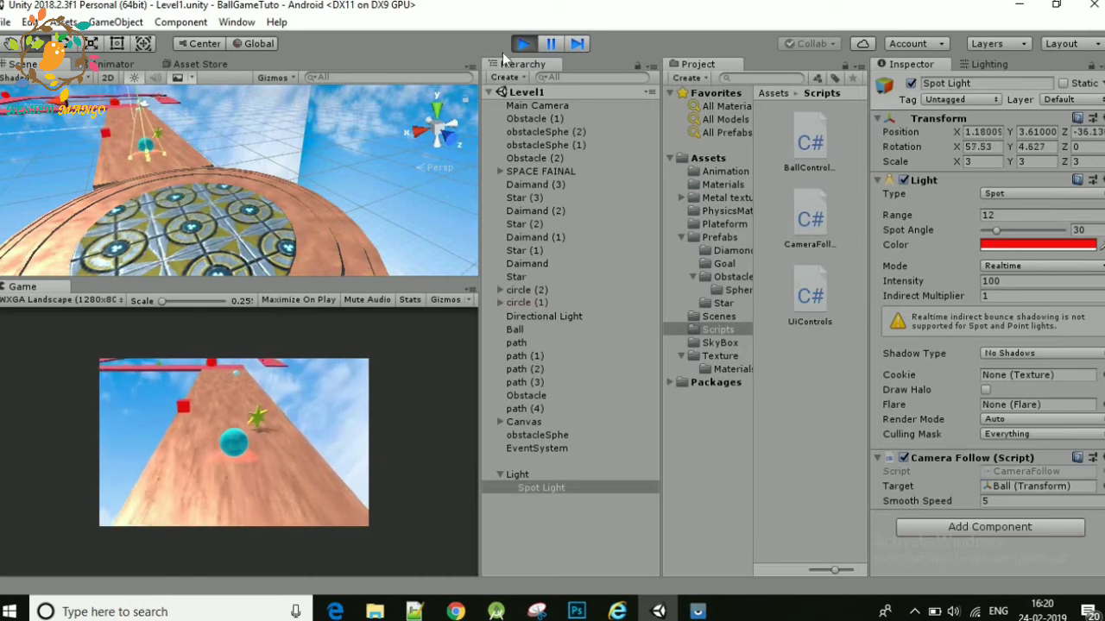
key("ctrl+p")
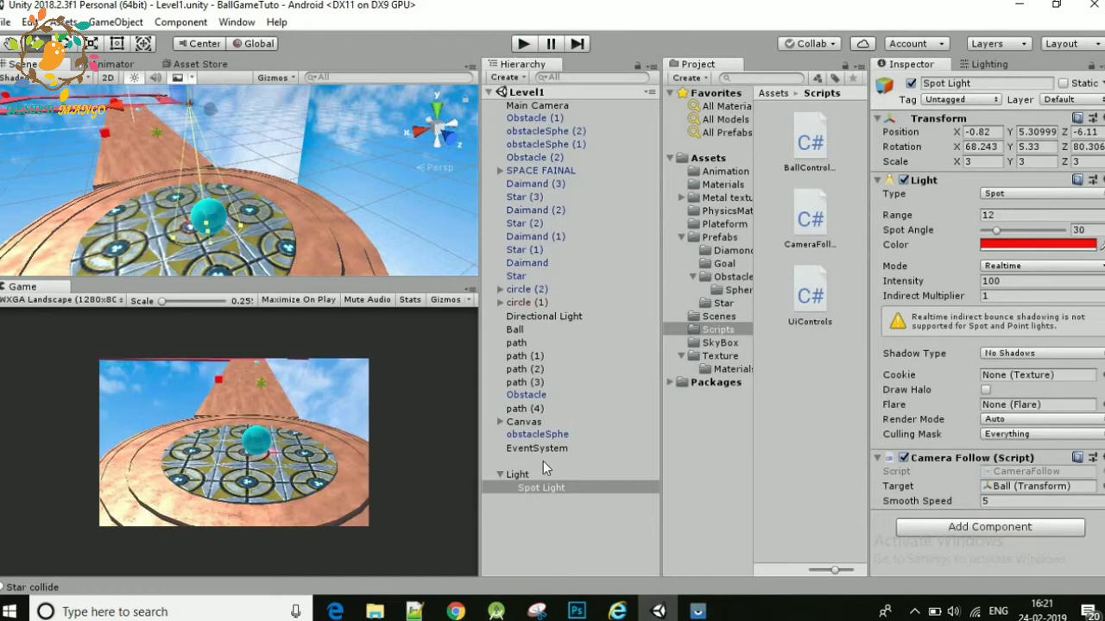
Step: Open the CameraFollow script from the Camera Follow component and widen the Inspector to read its code
left_click(1036, 488)
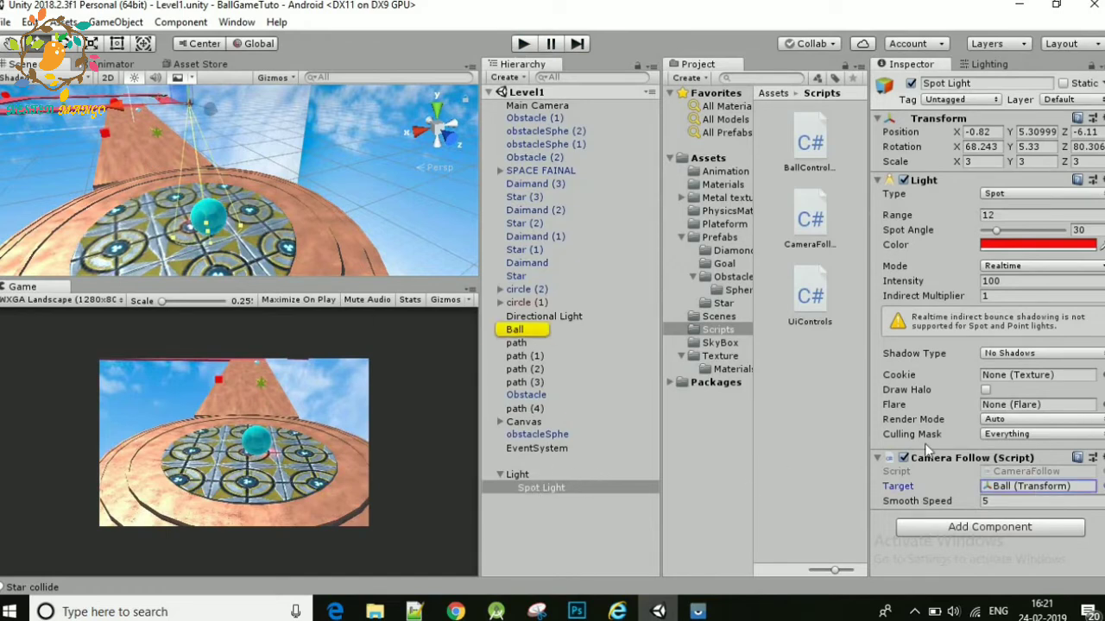
left_click(1023, 473)
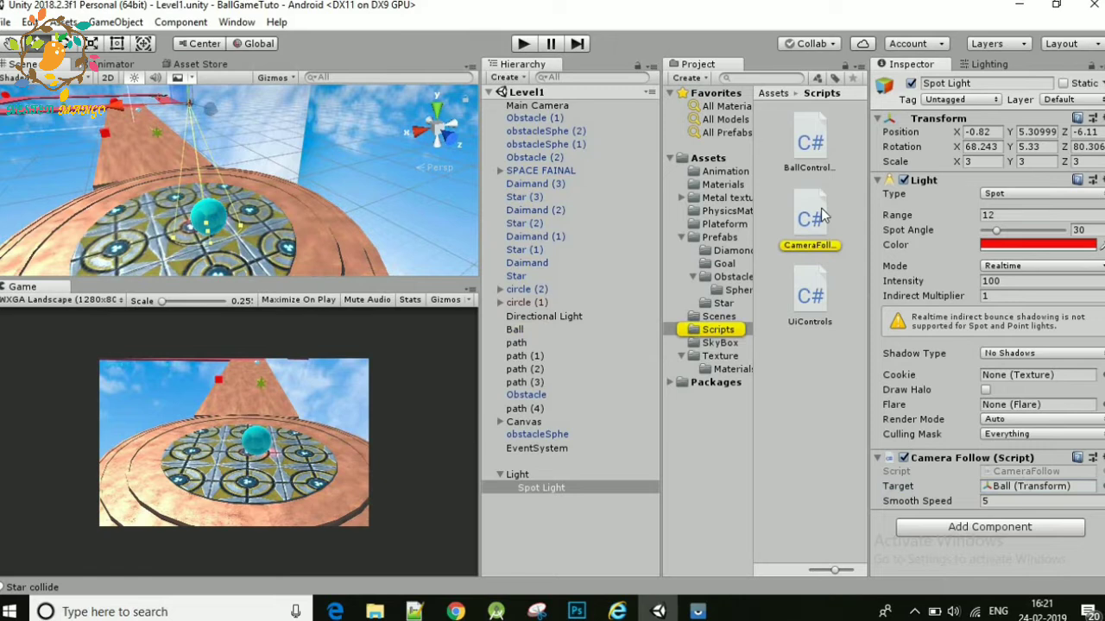
left_click(814, 229)
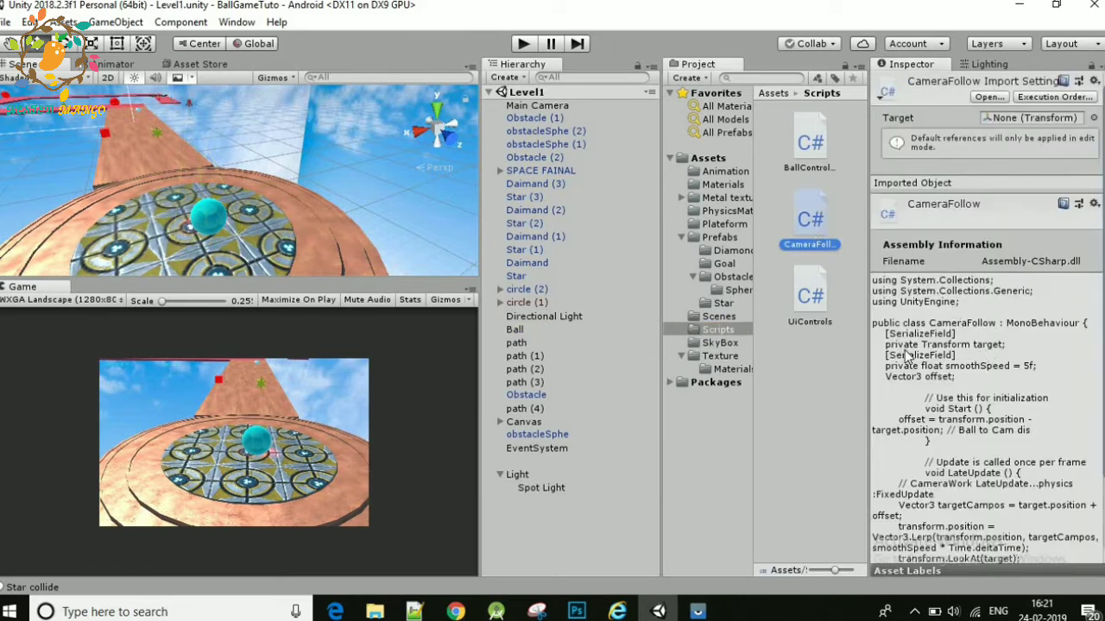
scroll(941, 356, "down", 3)
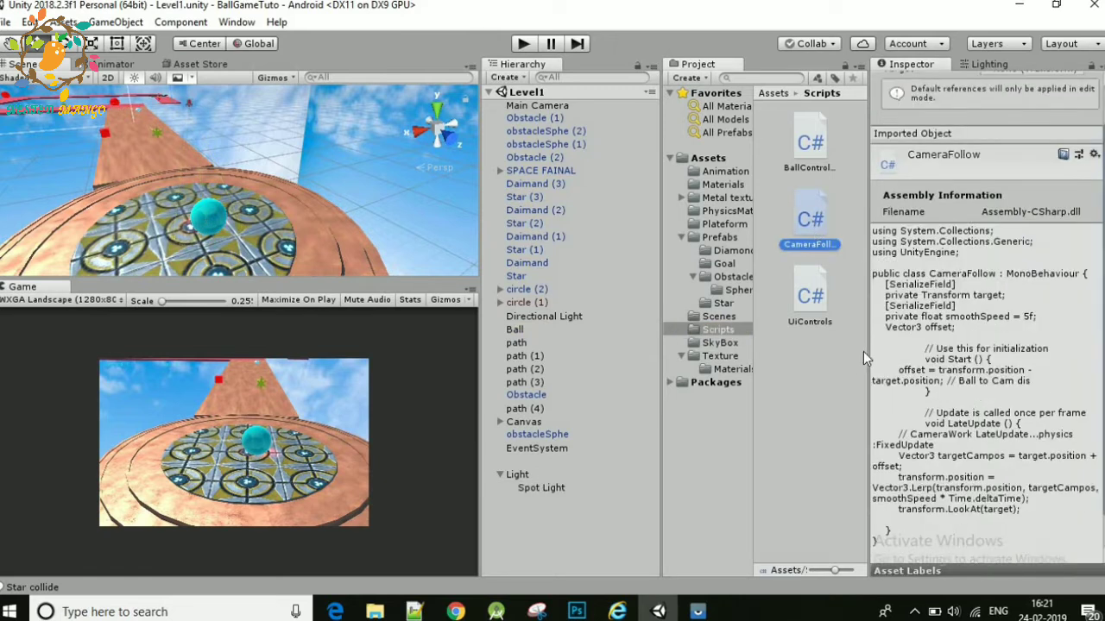
left_click_drag(868, 350, 792, 349)
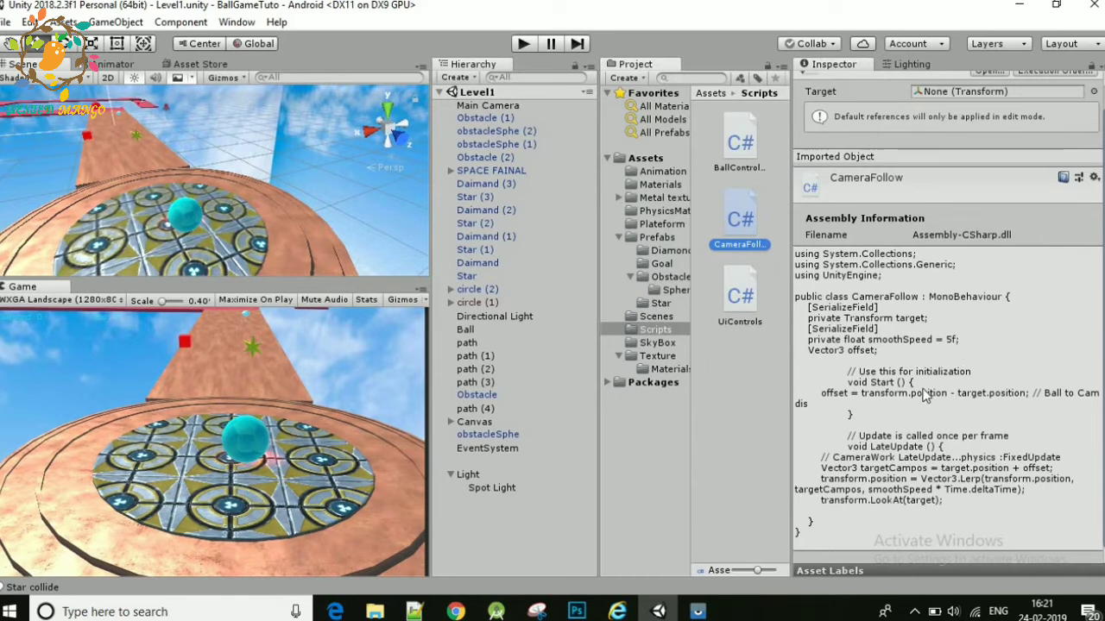
scroll(911, 390, "up", 1)
scroll(908, 389, "down", 1)
scroll(866, 395, "up", 1)
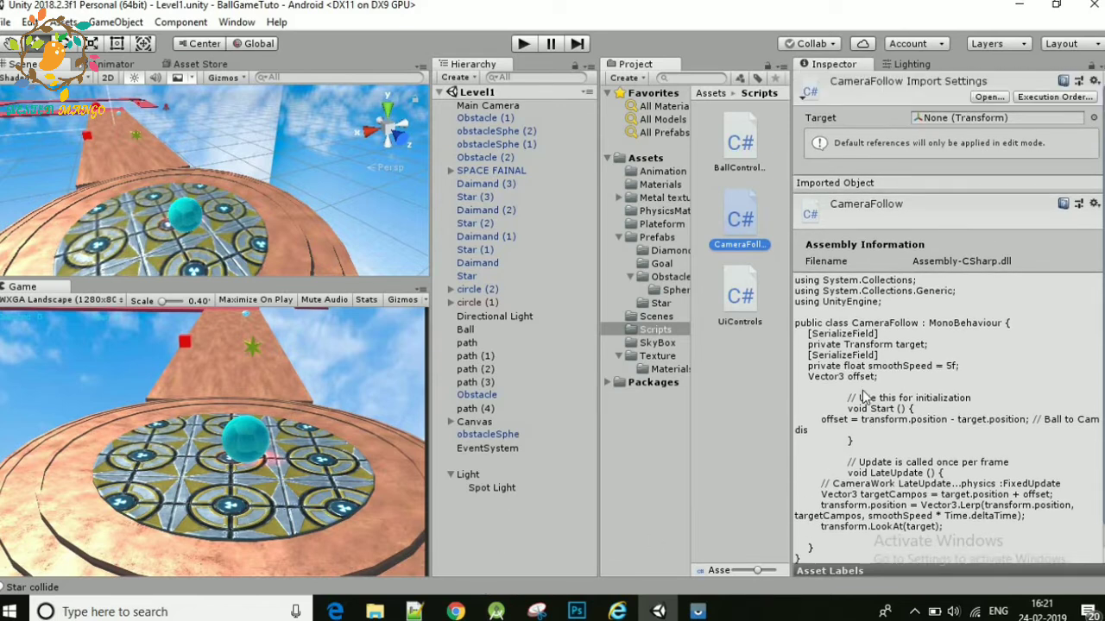
Step: Set the Spot Light's range to 10 and reselect it
left_click(492, 488)
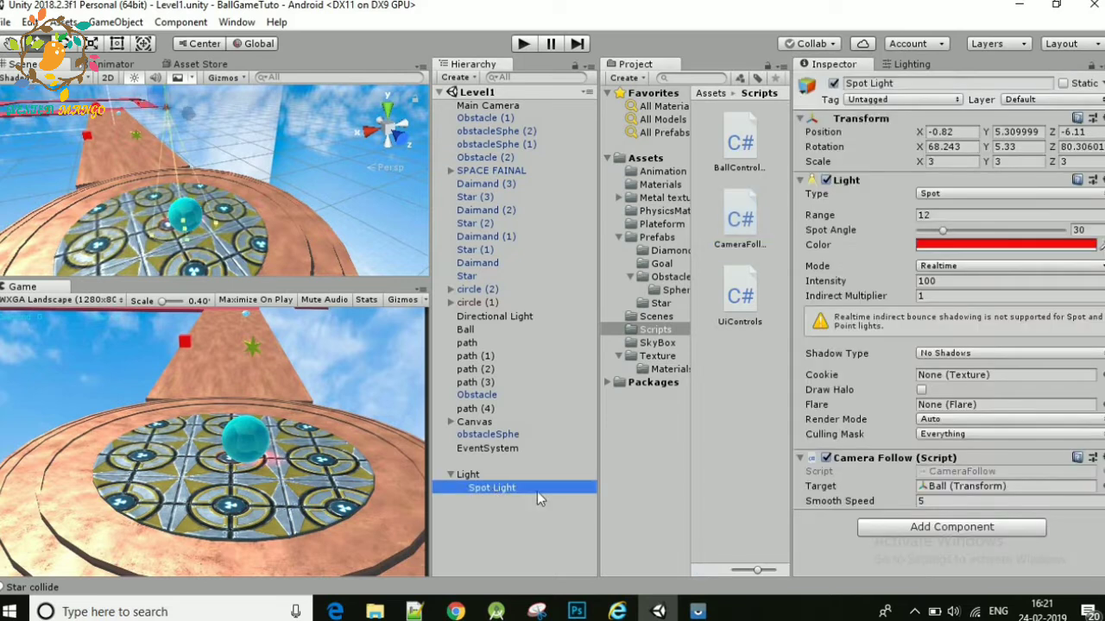
left_click(934, 215)
type("10")
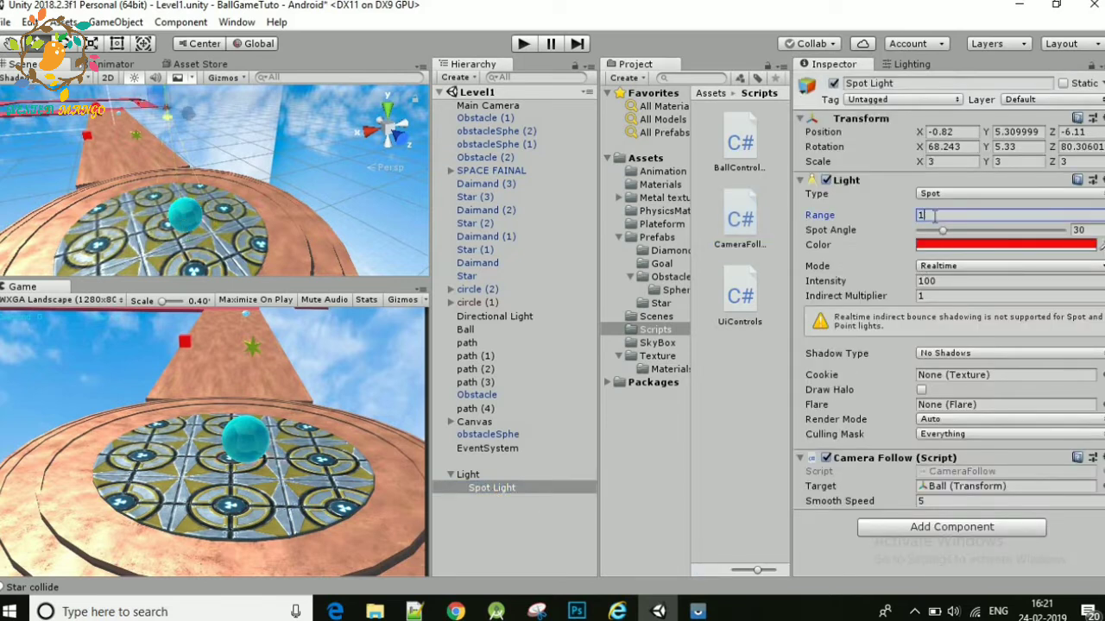
left_click(533, 562)
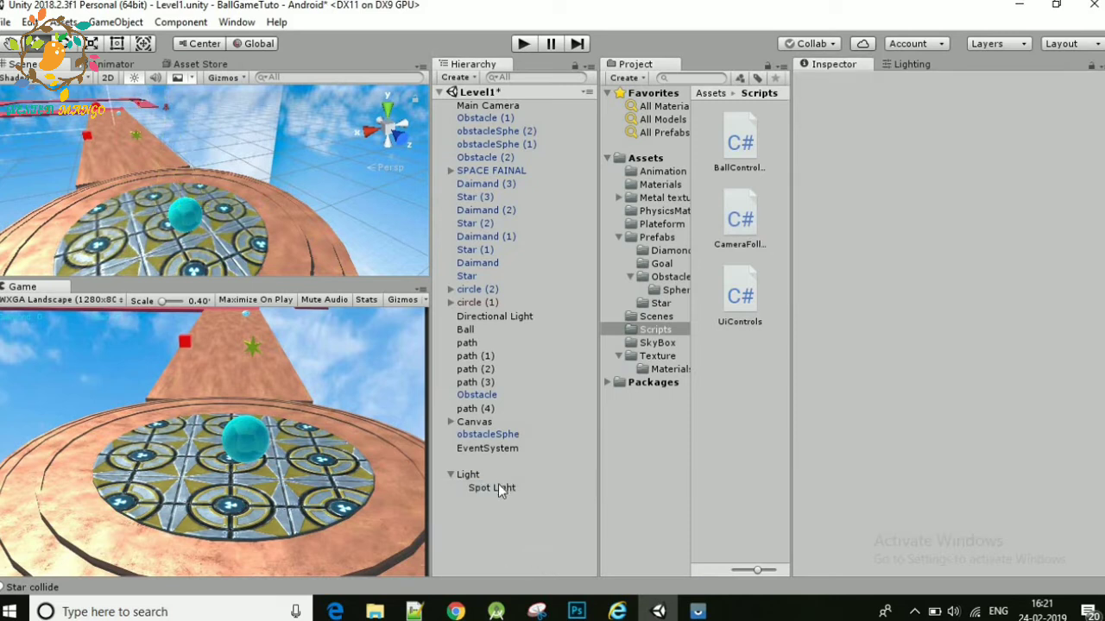
left_click(498, 486)
Step: Move the Spot Light to Z -4.82, tilt its angle, adjust Z again, and start a play test
left_click_drag(69, 158, 194, 140, "alt")
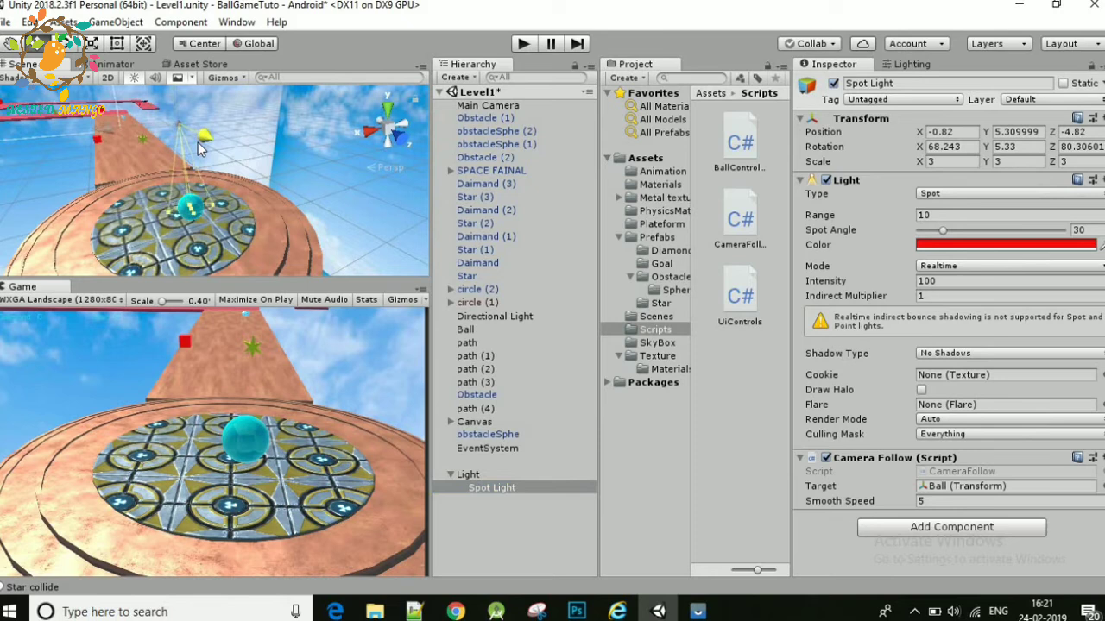
left_click_drag(197, 147, 204, 138)
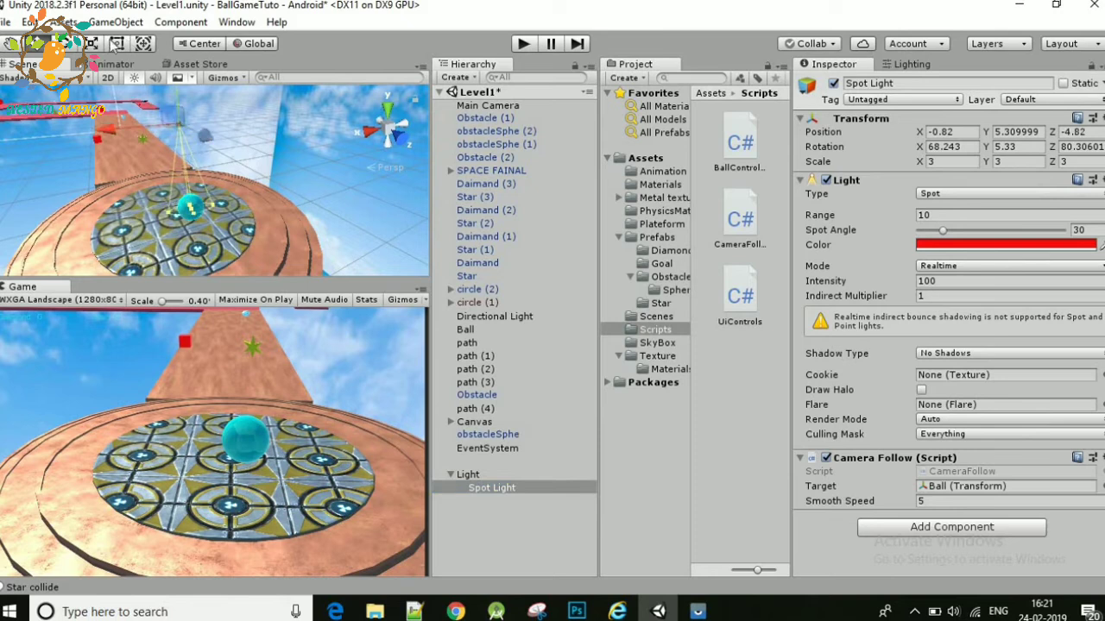
left_click(66, 46)
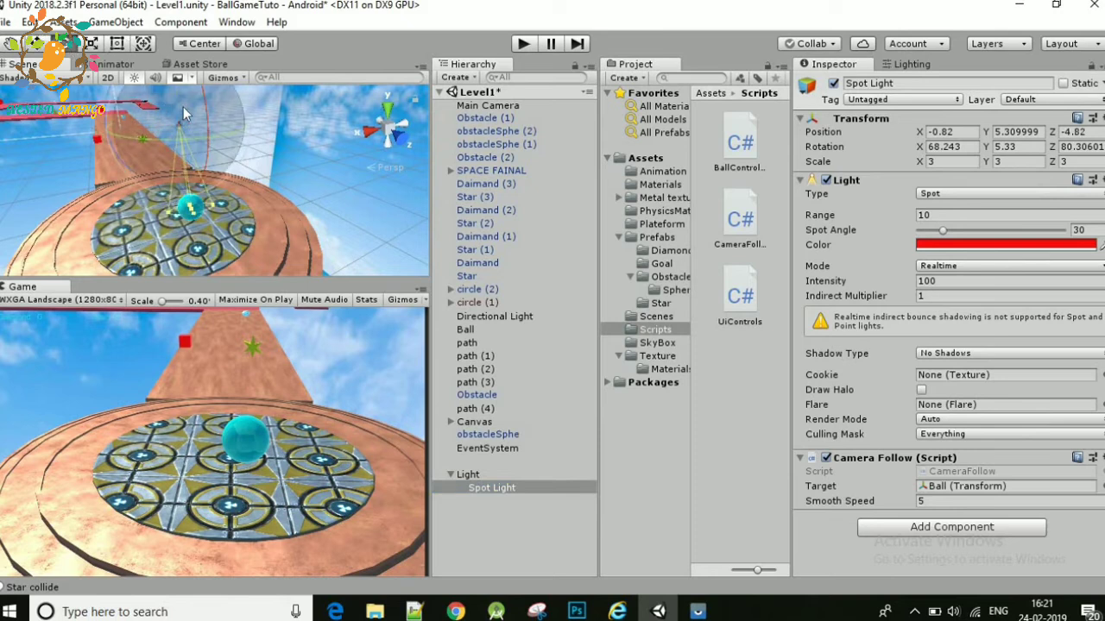
left_click_drag(206, 111, 210, 140)
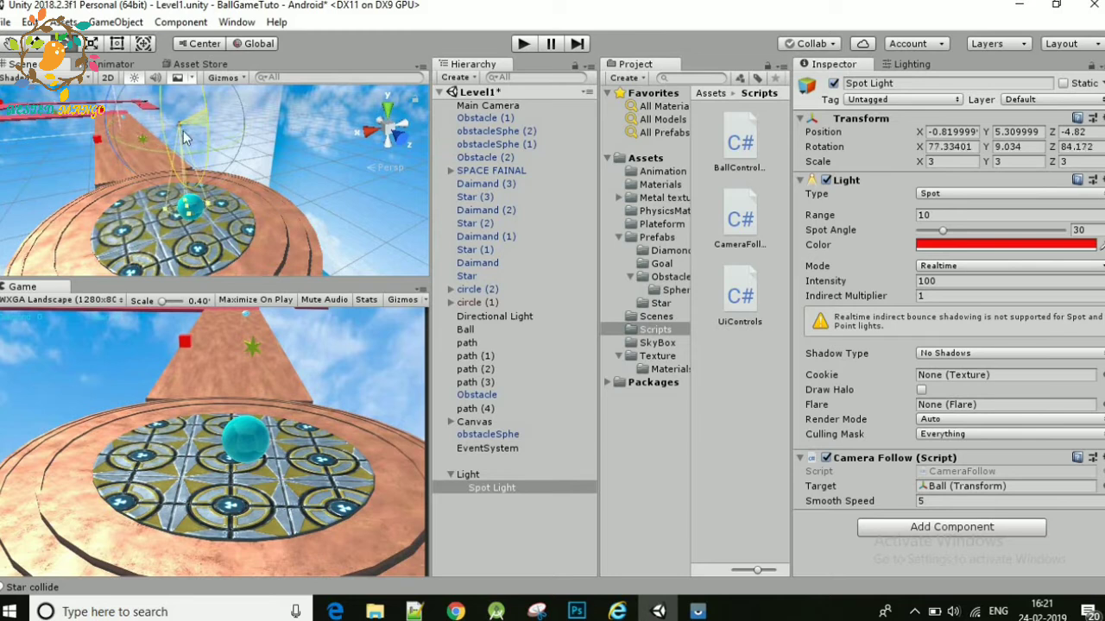
left_click(39, 43)
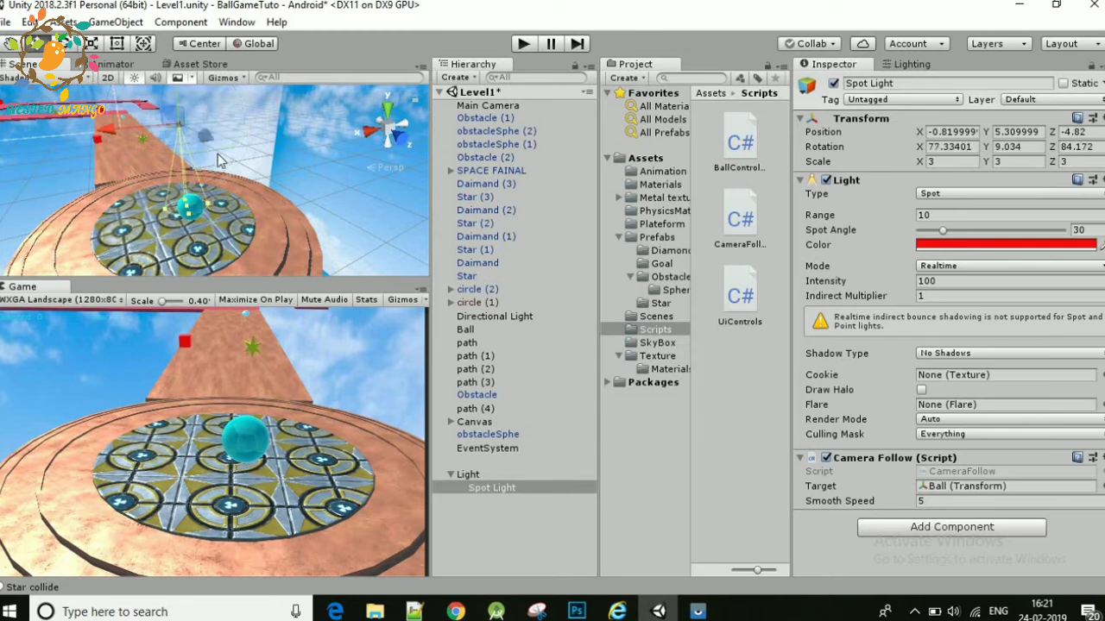
left_click_drag(216, 148, 220, 164)
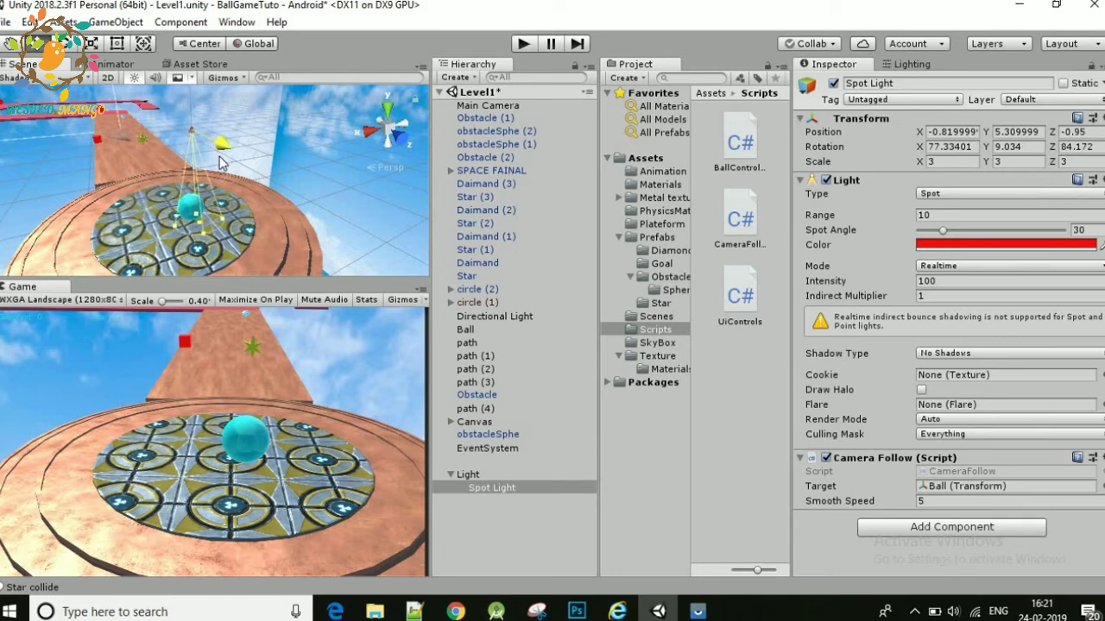
left_click_drag(220, 155, 216, 145)
left_click(521, 45)
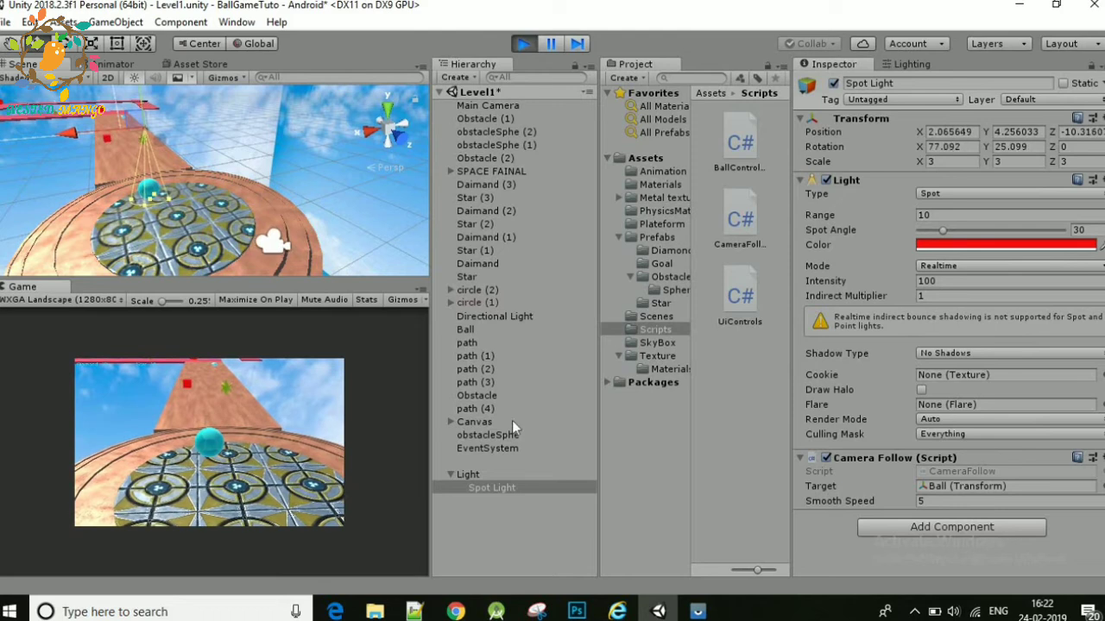
Step: Frame the Spot Light, watch it track the ball, then stop and restart the play test
double_click(477, 485)
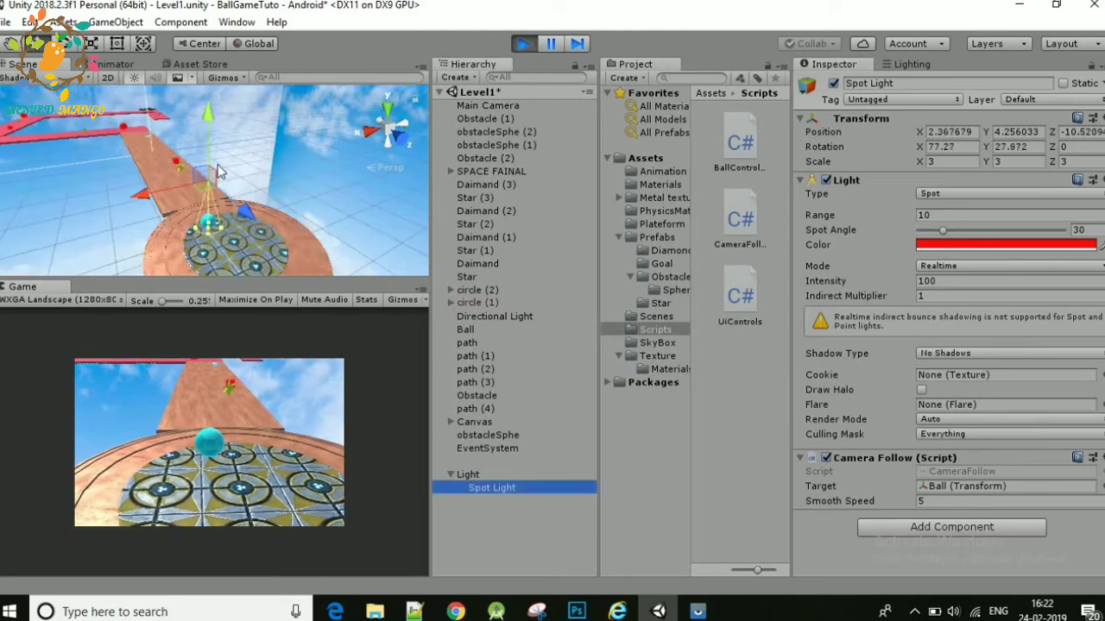
left_click(235, 212)
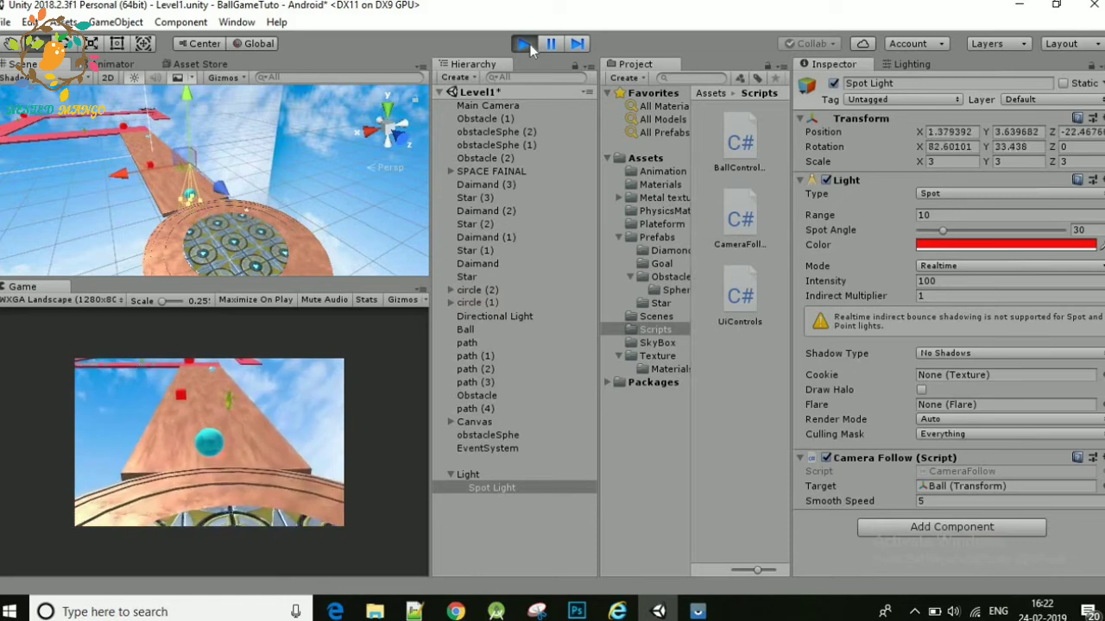
left_click(526, 44)
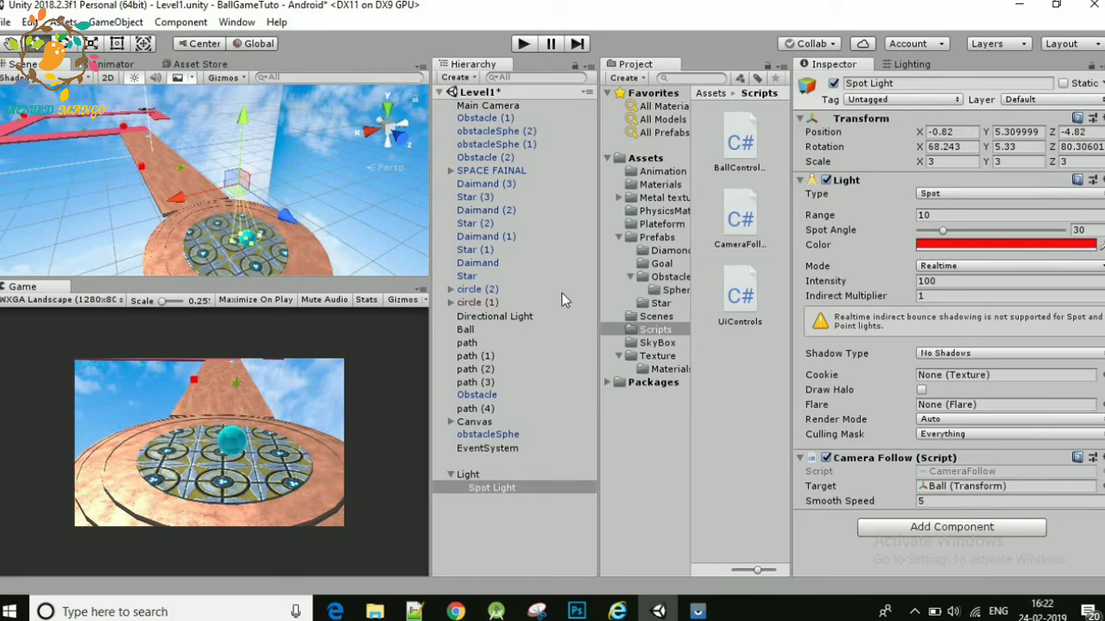
left_click(517, 48)
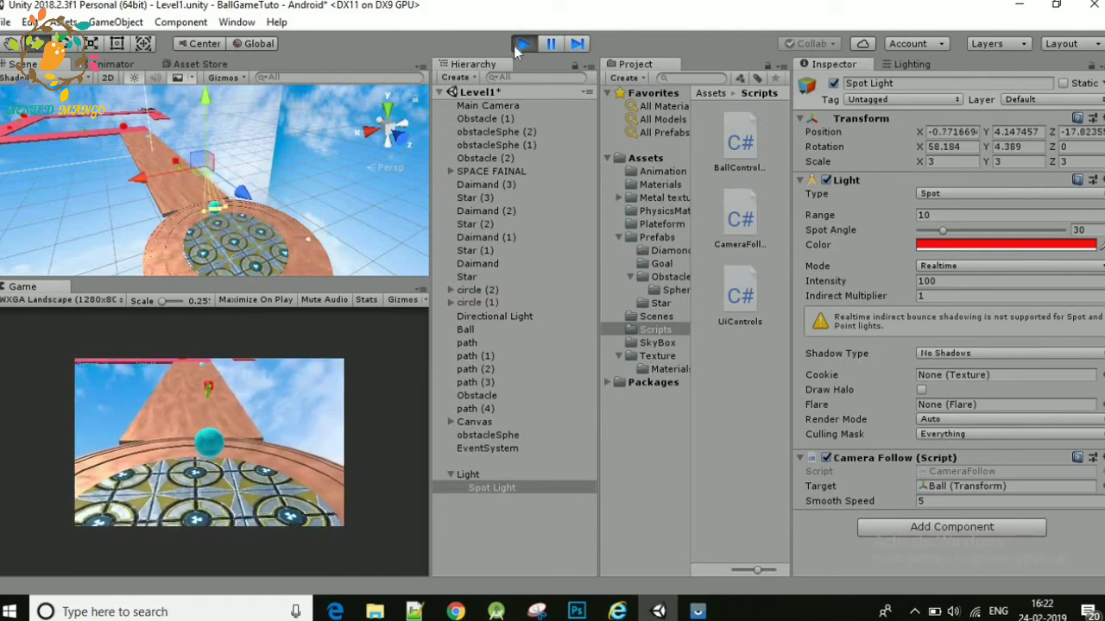
Step: Stop the play test and nudge the Spot Light along Z to -4.2
left_click(521, 44)
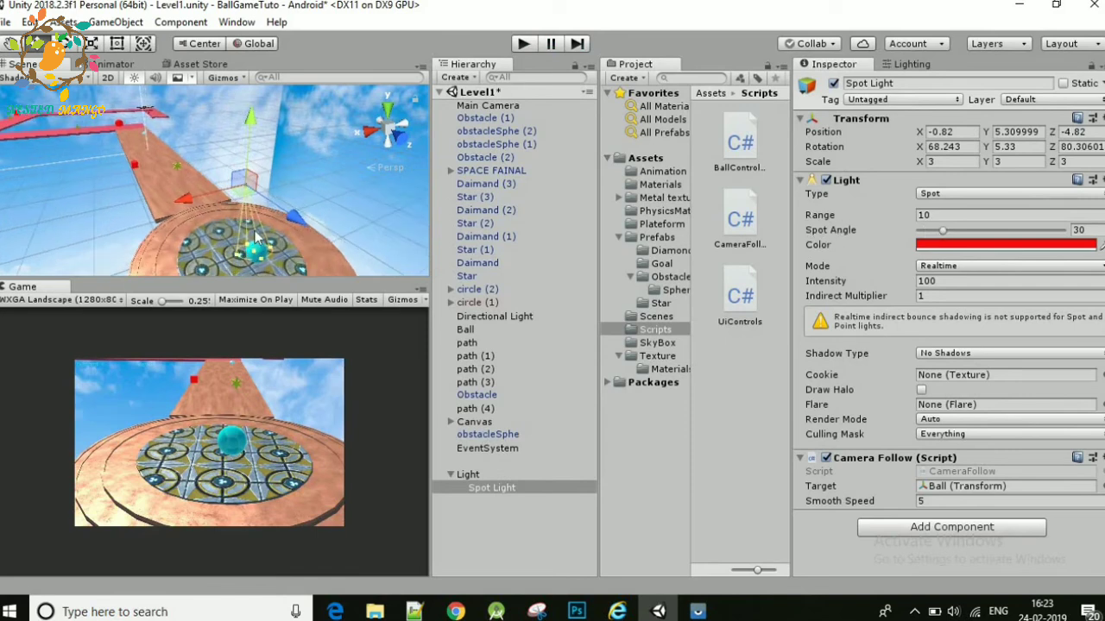
left_click_drag(300, 227, 300, 228)
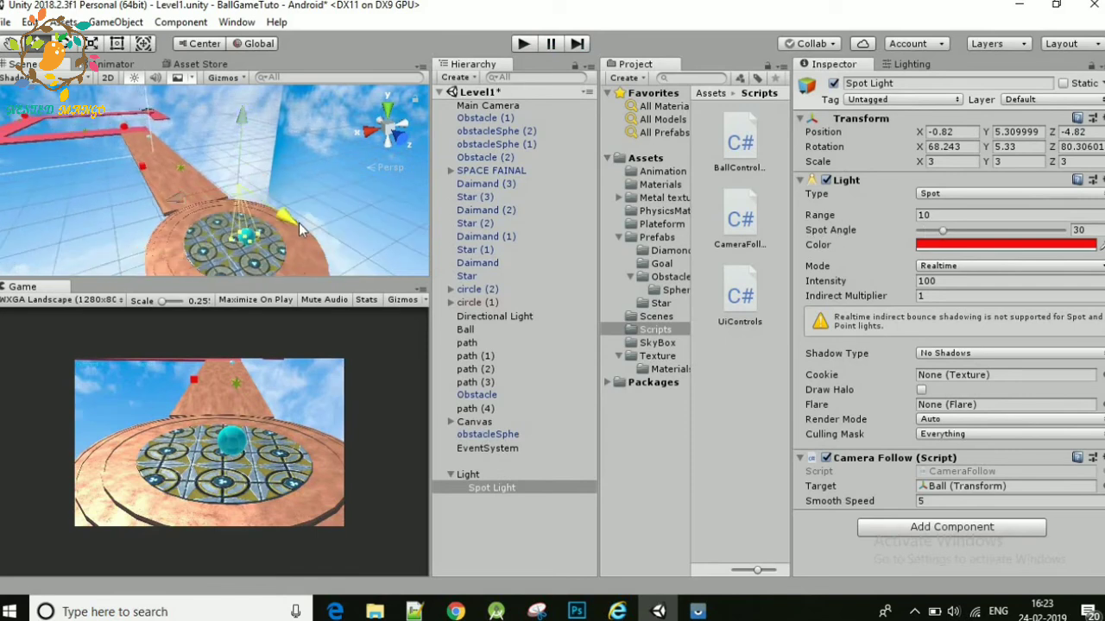